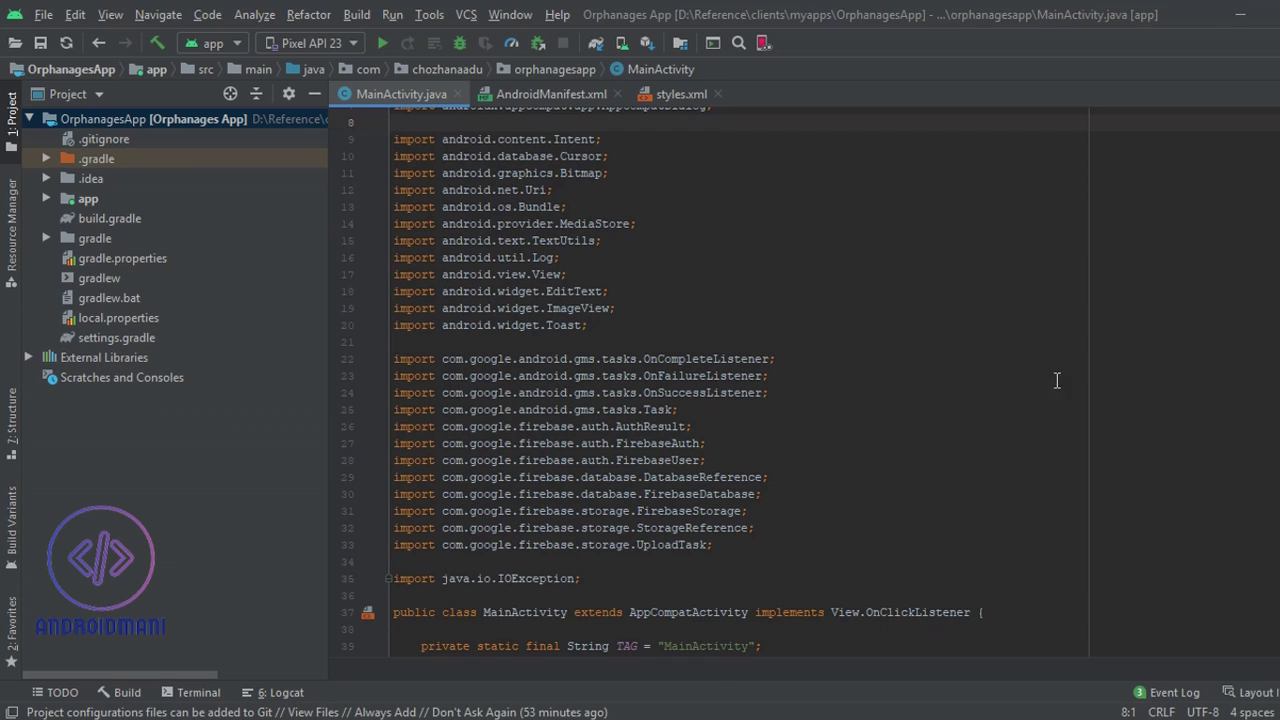
Step: Switch to the browser, search Google for "git scm", and download Git 2.28.0 for Windows from git-scm.com
{"action": "key", "text": "alt+Tab"}
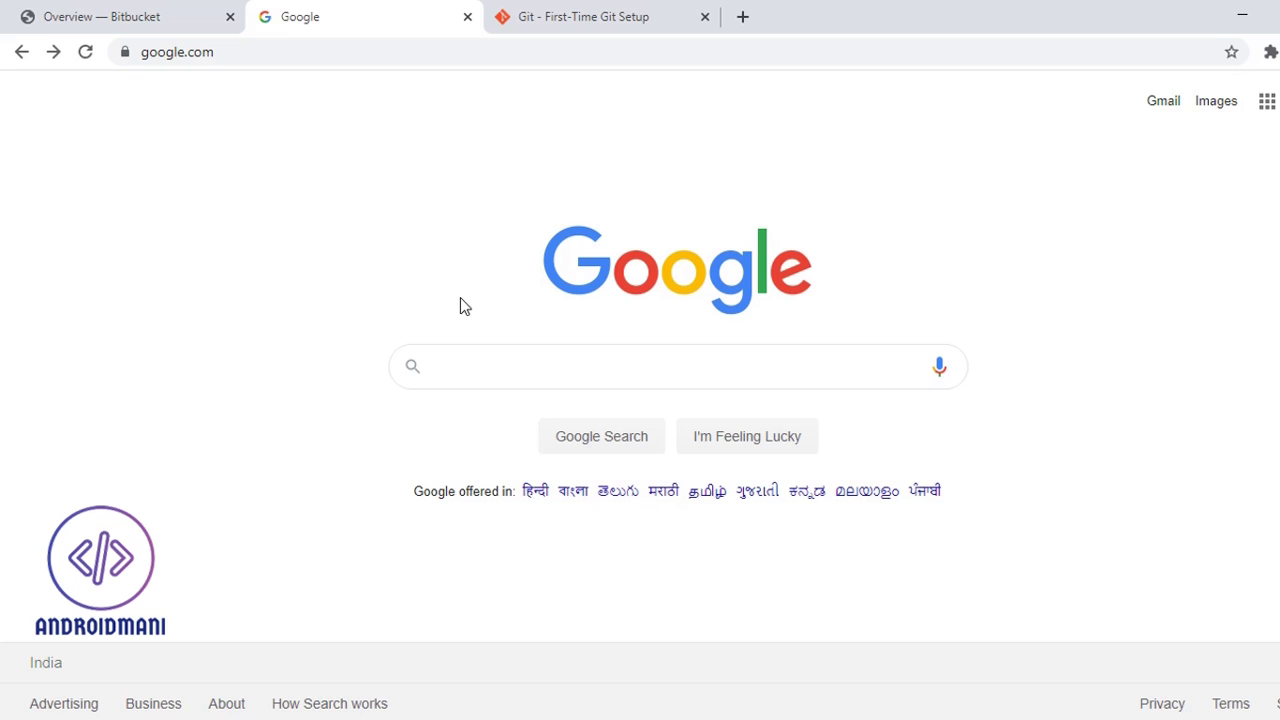
{"action": "type", "text": "git scm"}
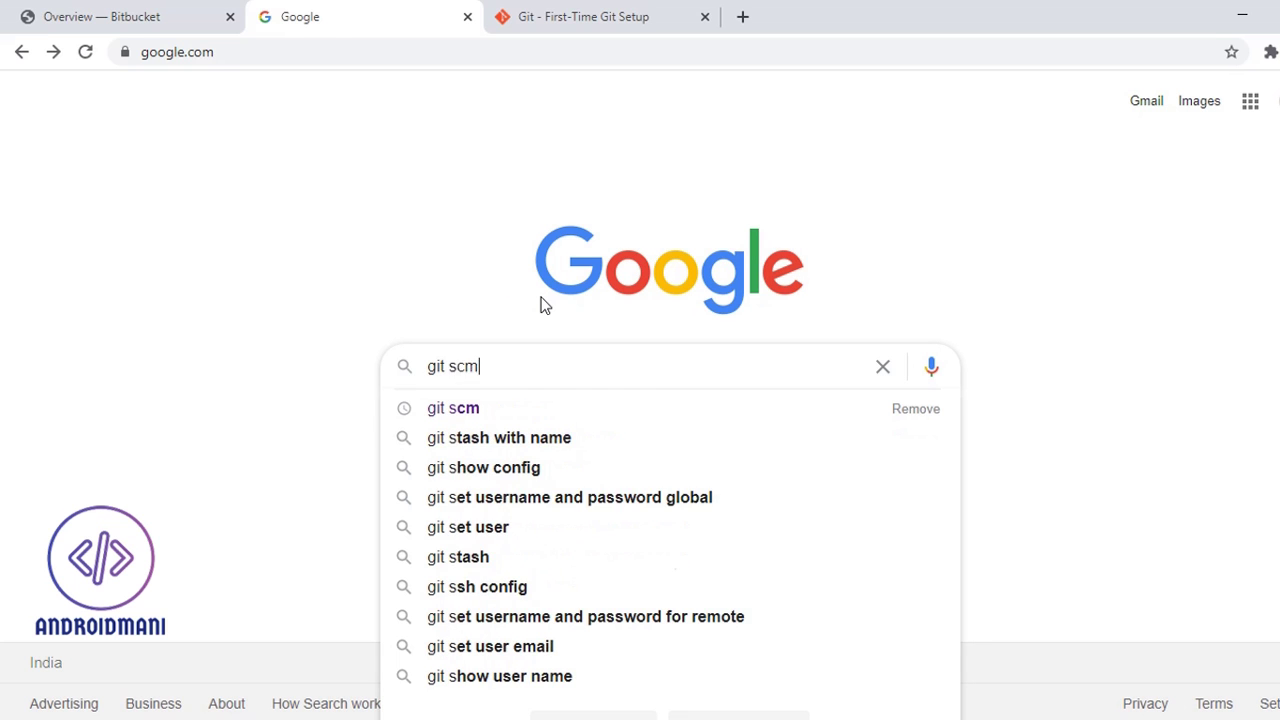
{"action": "key", "text": "Return"}
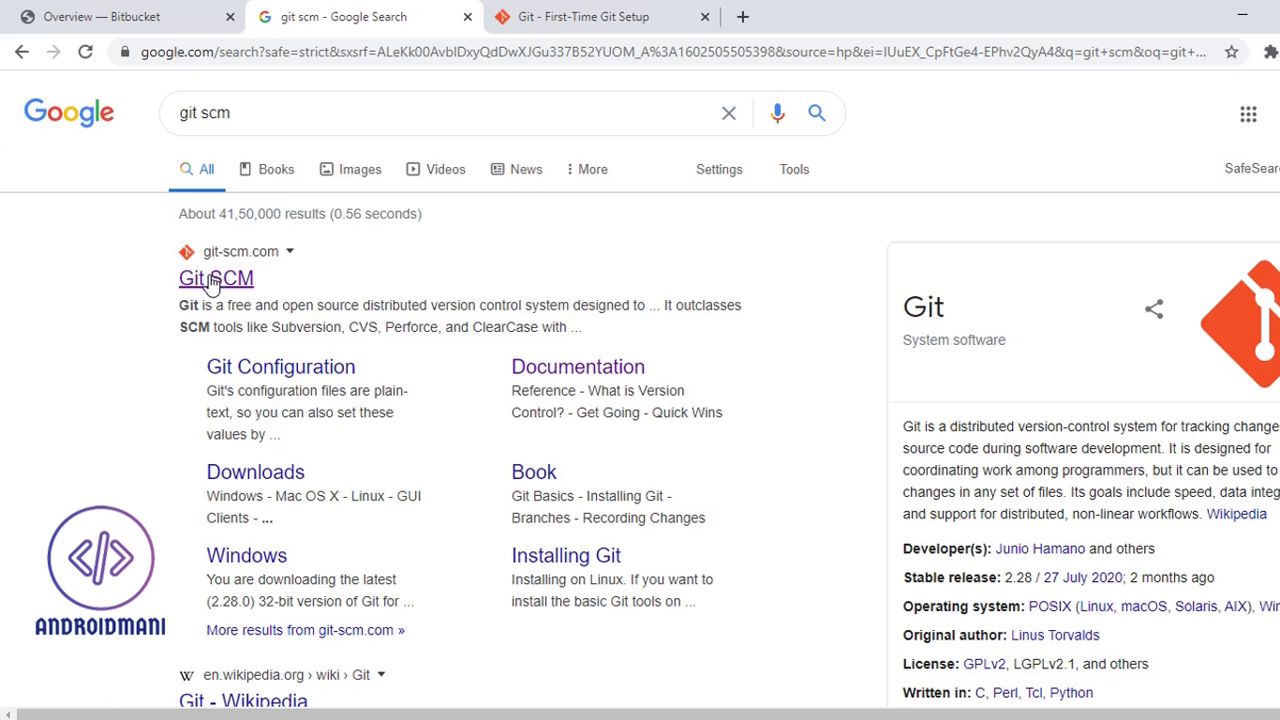
{"action": "left_click", "coordinate": [206, 277]}
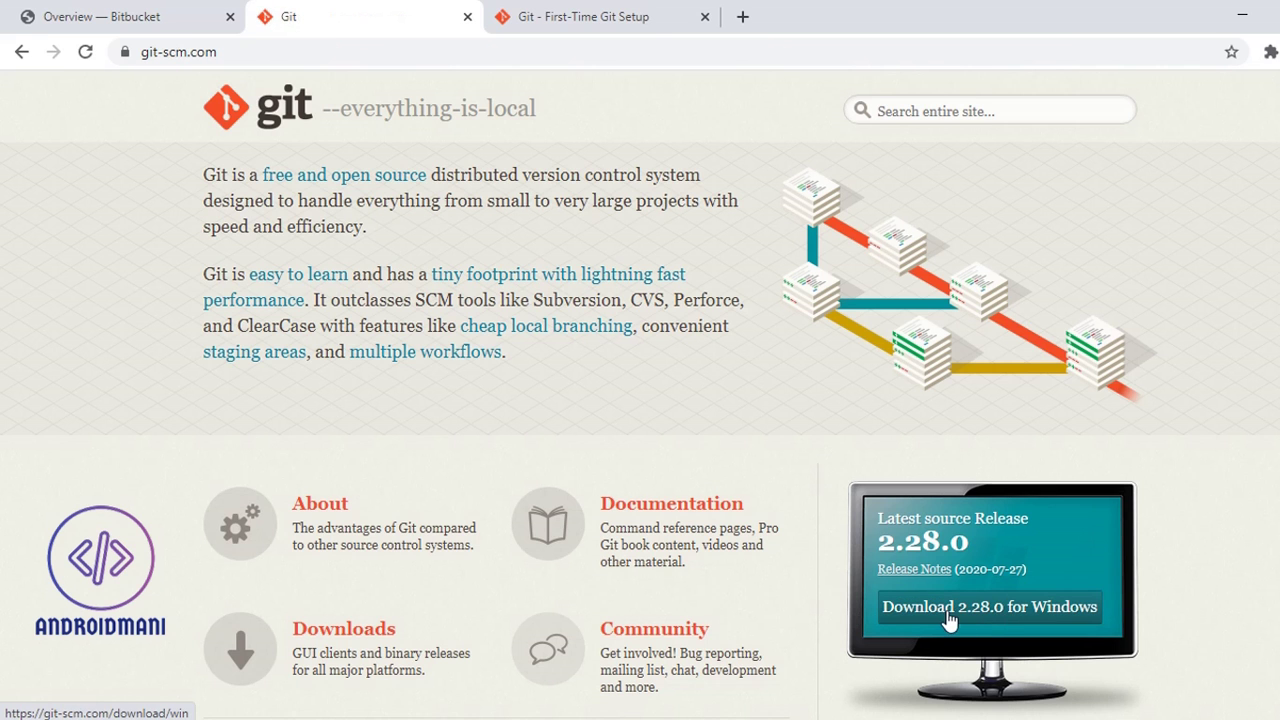
{"action": "left_click", "coordinate": [986, 612]}
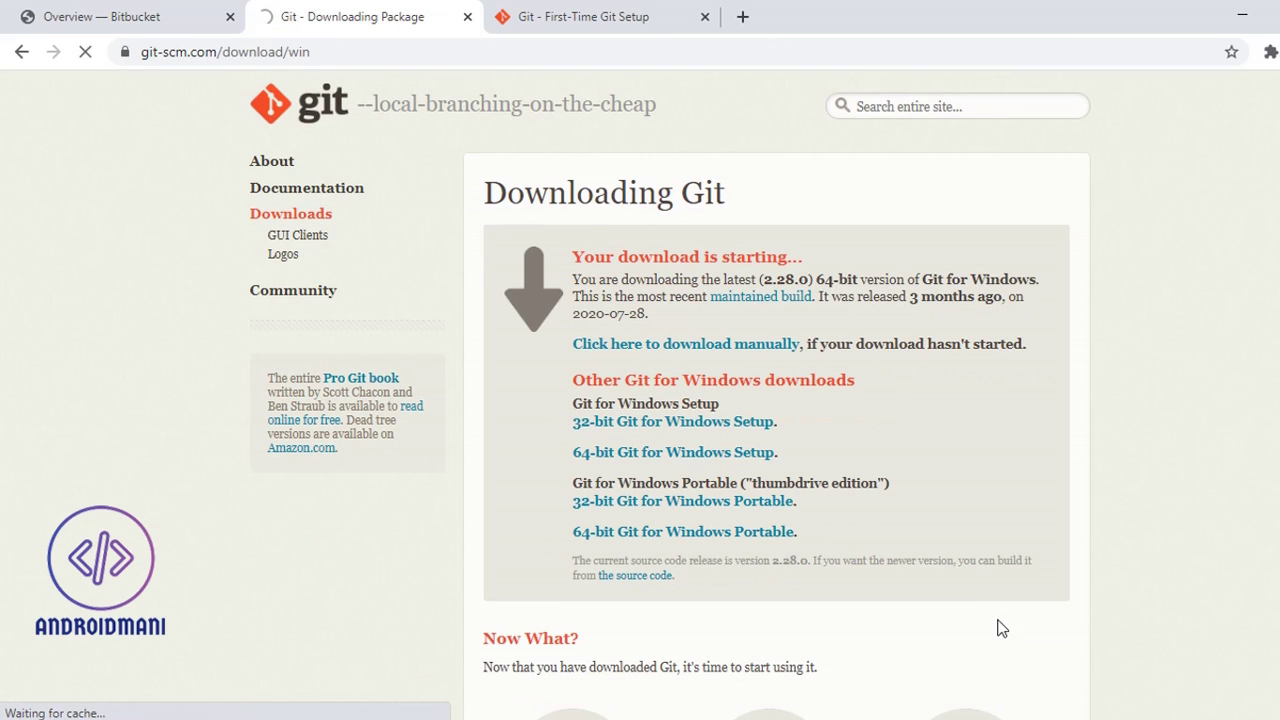
{"action": "left_click", "coordinate": [703, 354]}
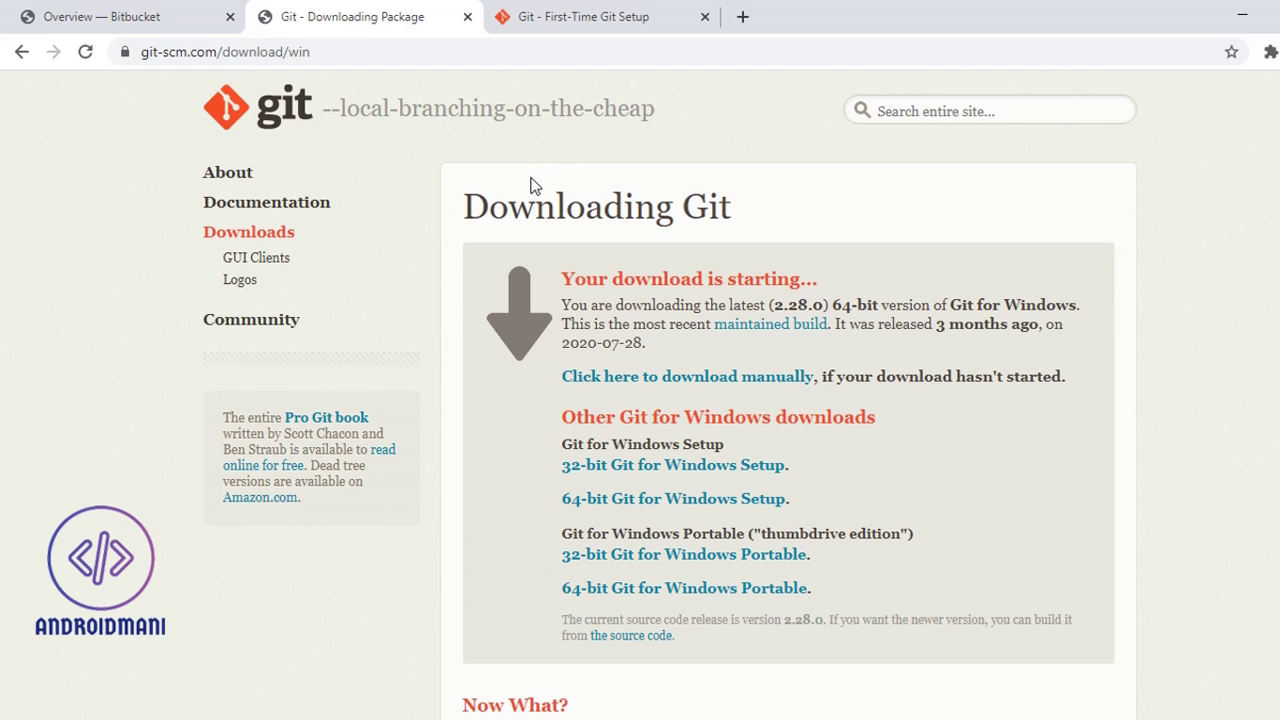
Step: Review the First-Time Git Setup guide through its Your Identity section on user name and email configuration
{"action": "left_click", "coordinate": [608, 14]}
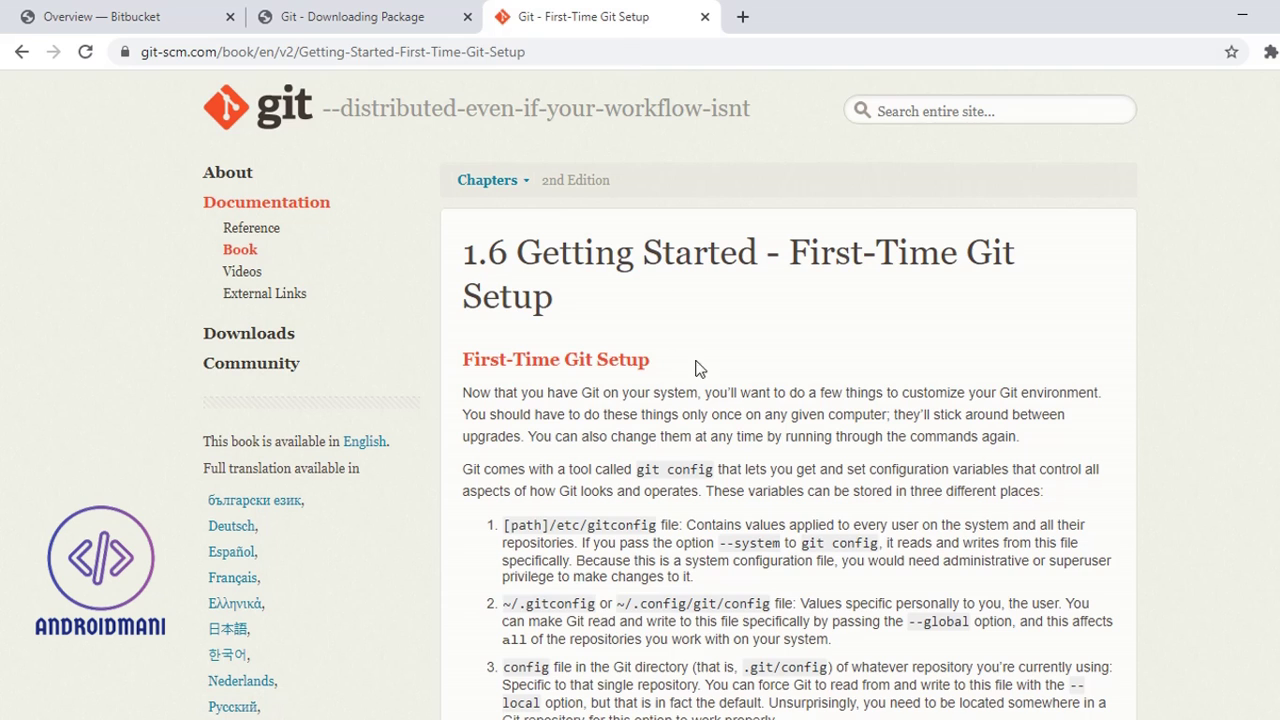
{"action": "scroll", "coordinate": [793, 389], "scroll_direction": "down", "scroll_amount": 3}
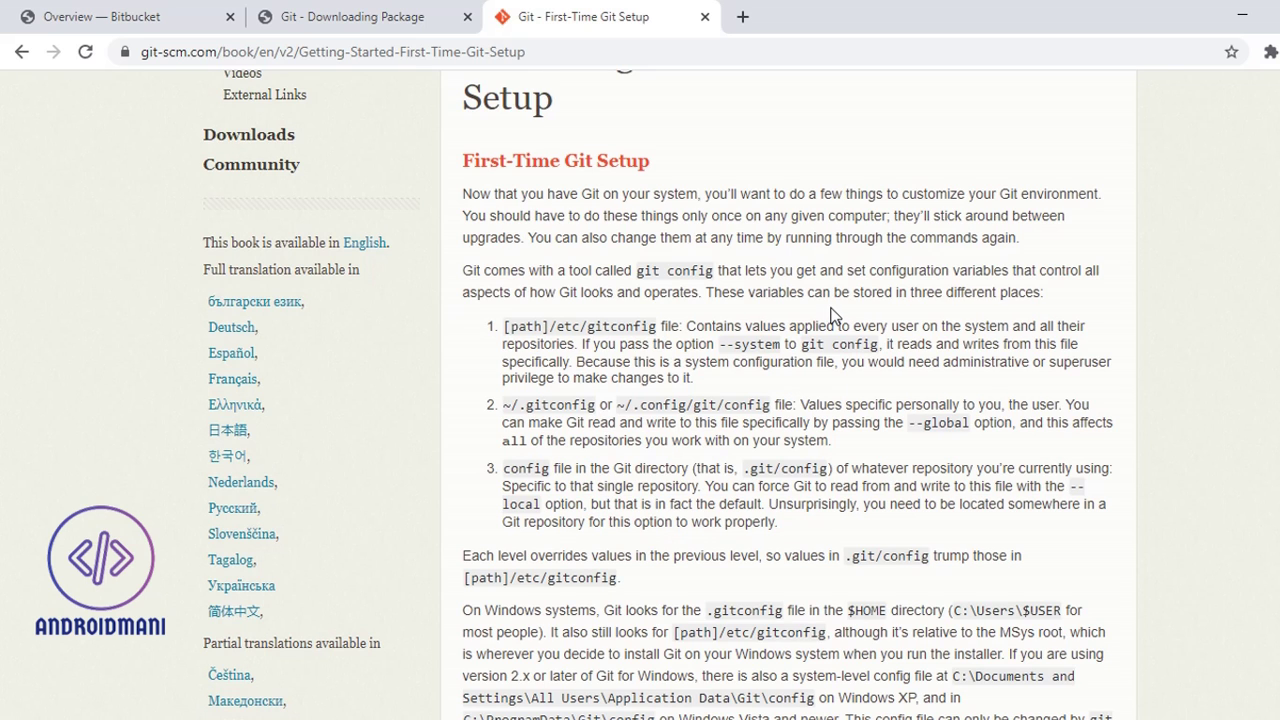
{"action": "scroll", "coordinate": [832, 318], "scroll_direction": "down", "scroll_amount": 4}
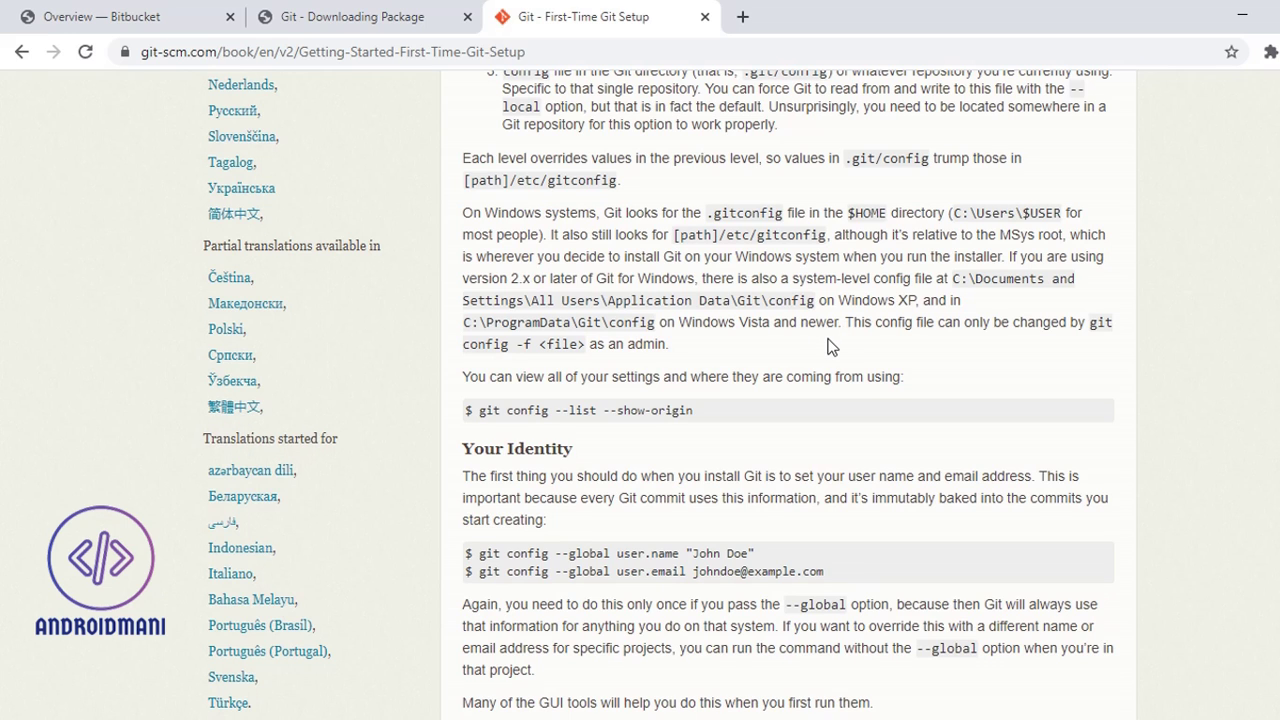
Step: Switch to File Explorer and check the OrphanagesApp folder's context options for Git GUI and Git Bash entries
{"action": "key", "text": "alt+Tab"}
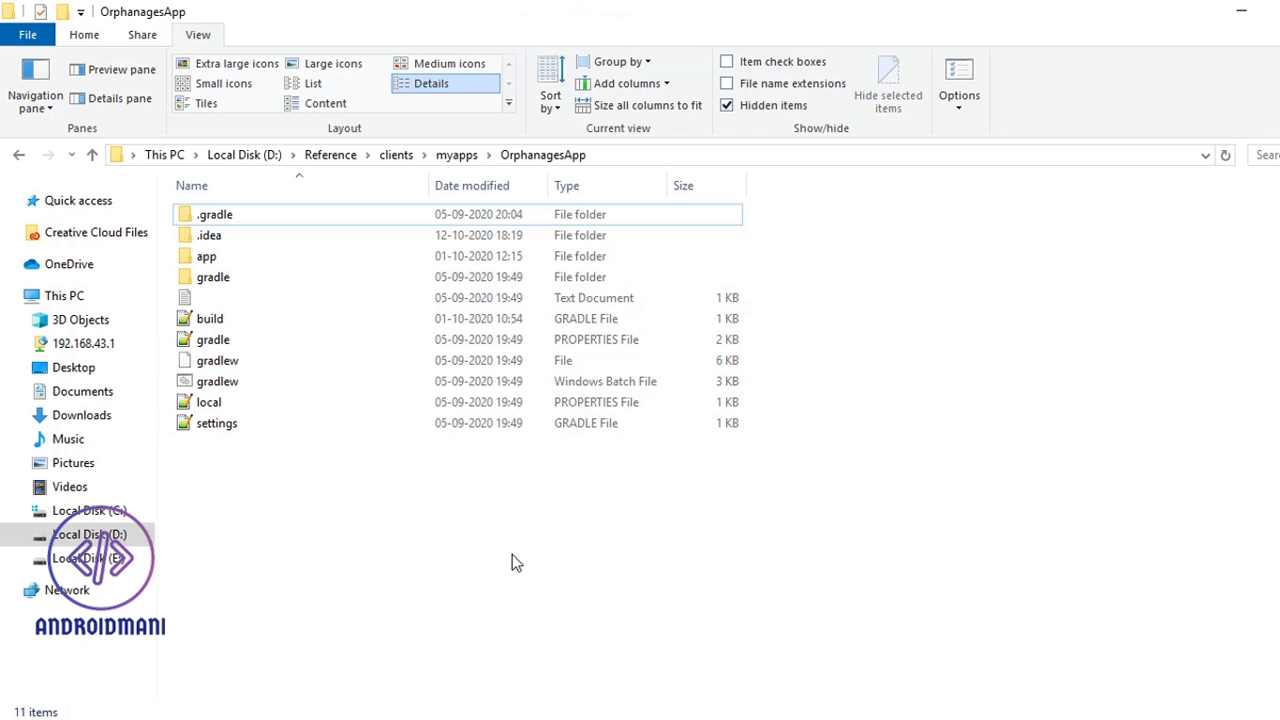
{"action": "right_click", "coordinate": [449, 509]}
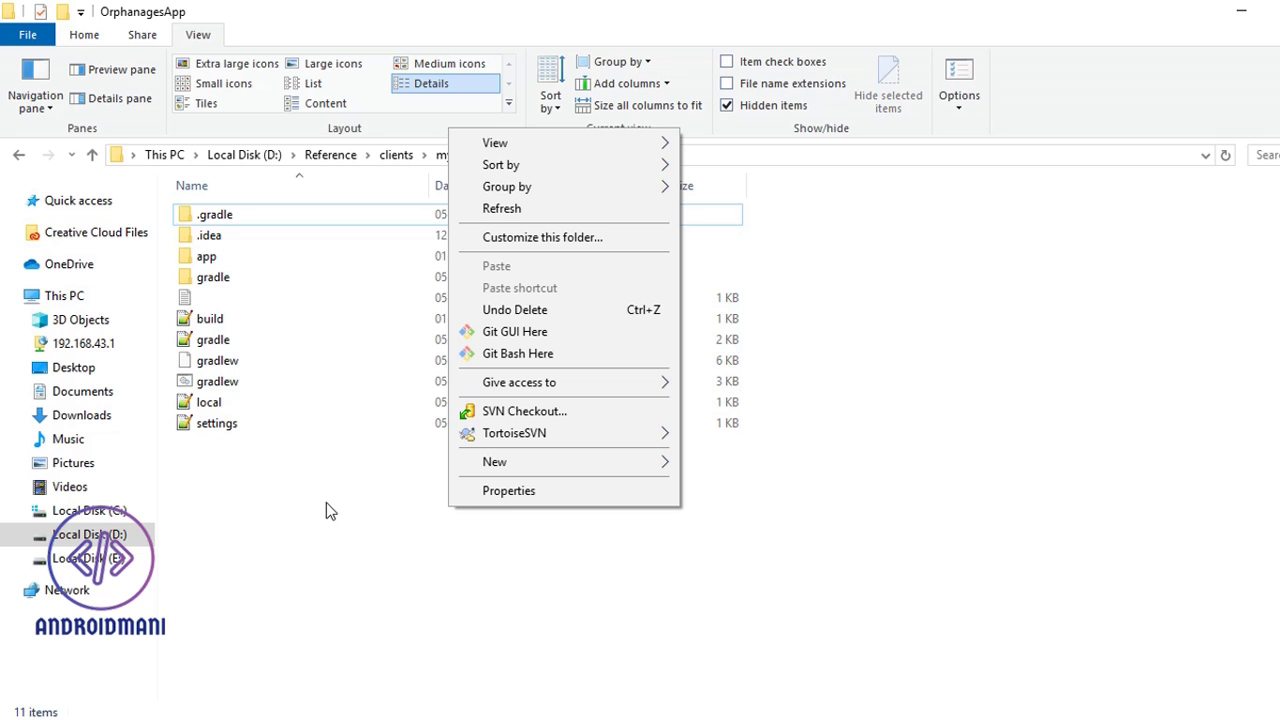
{"action": "left_click", "coordinate": [1104, 508]}
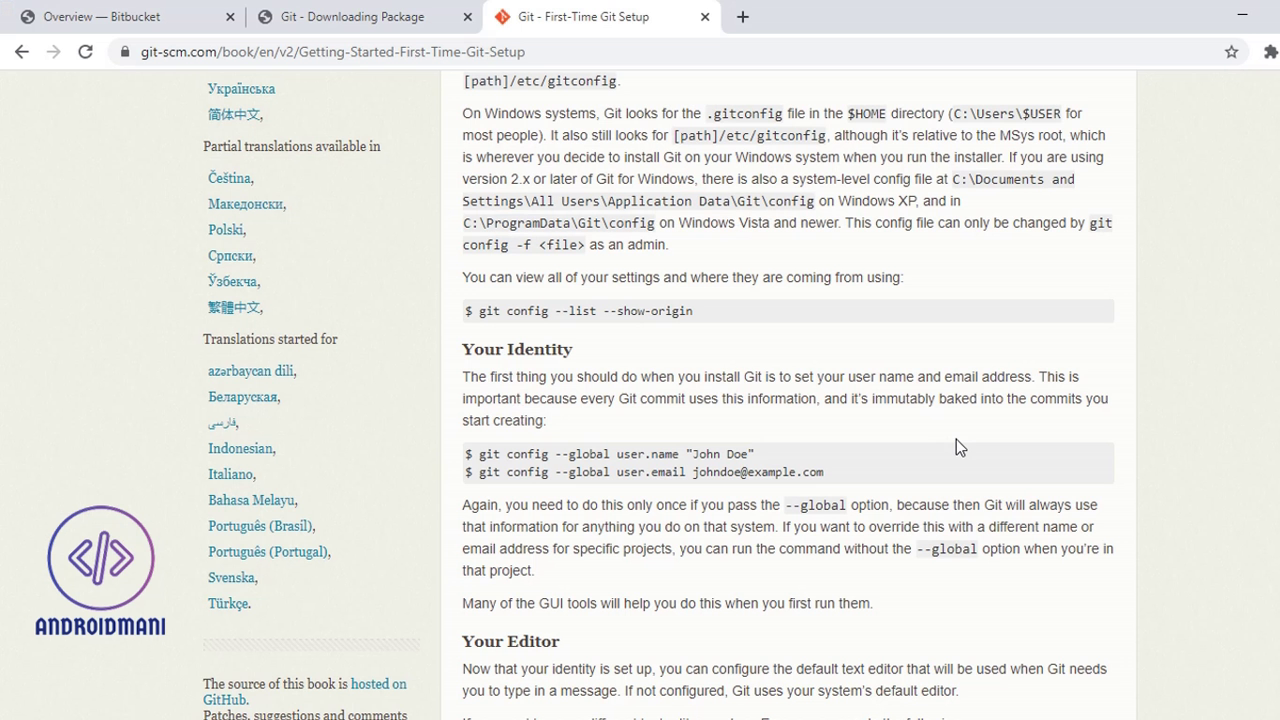
Step: Open a Windows command prompt and set the global Git user.name to "androidmani" with git config
{"action": "key", "text": "super+r"}
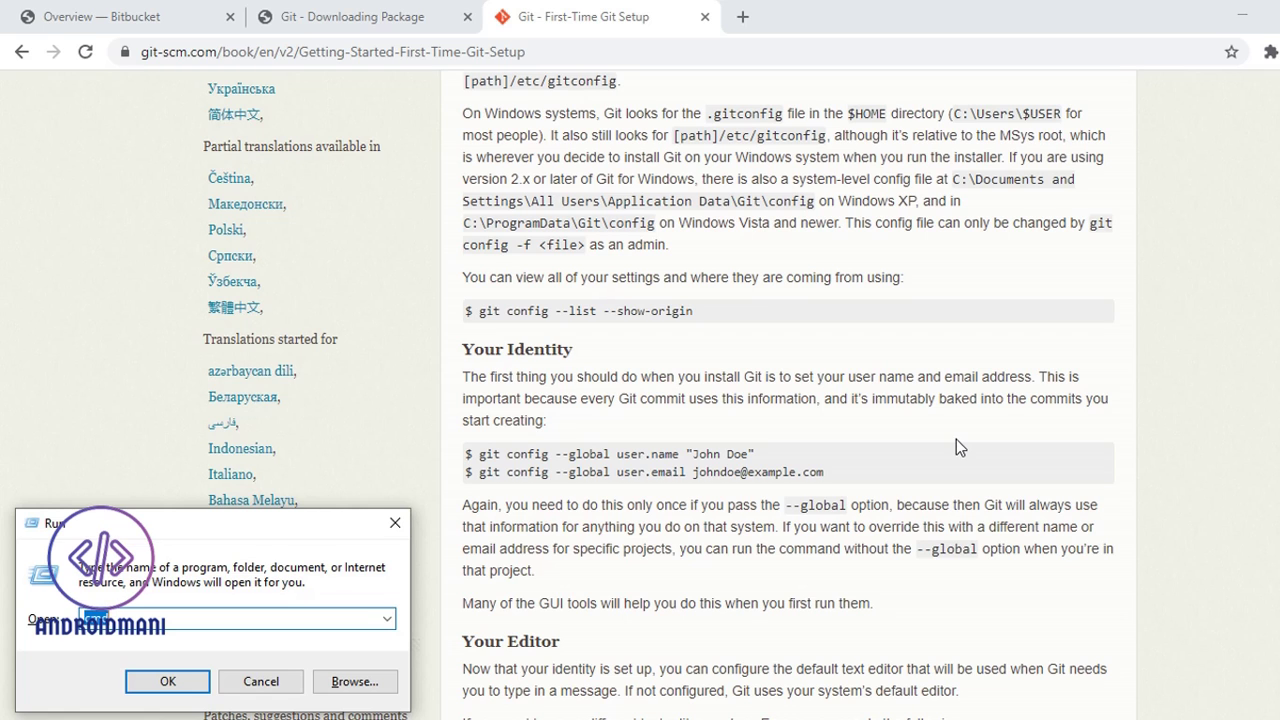
{"action": "key", "text": "Return"}
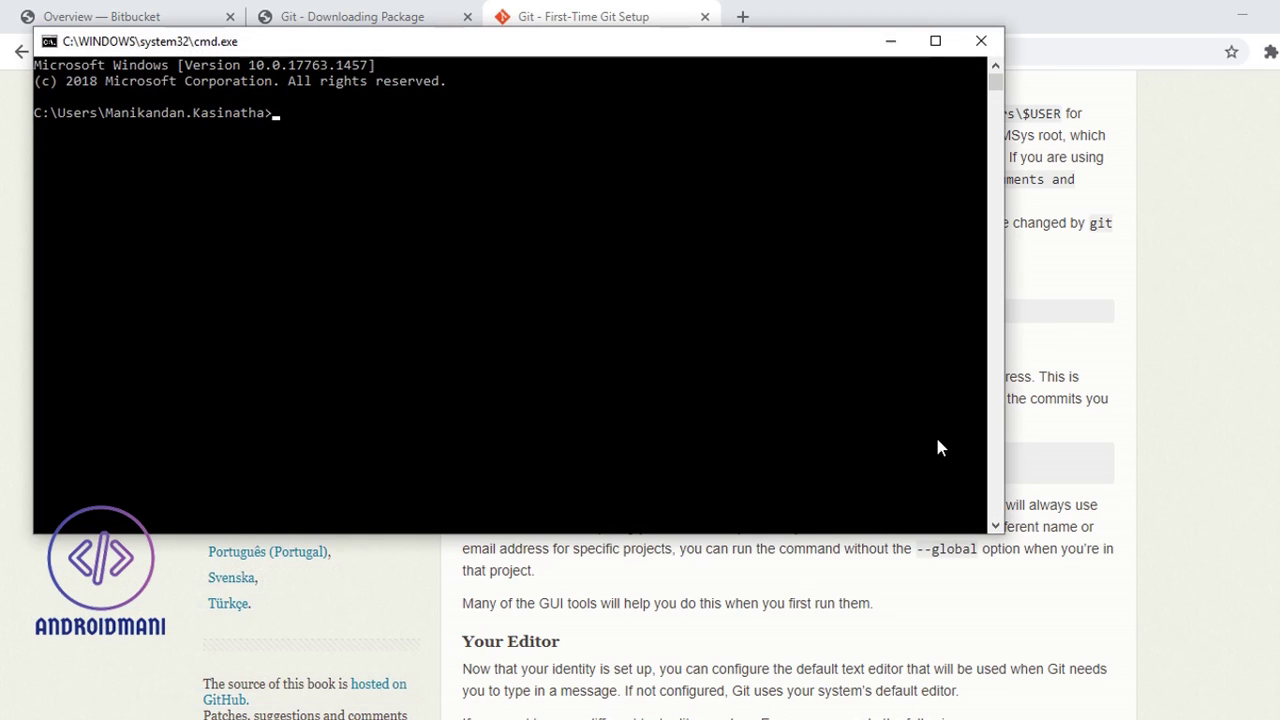
{"action": "left_click_drag", "start_coordinate": [388, 50], "coordinate": [654, 150]}
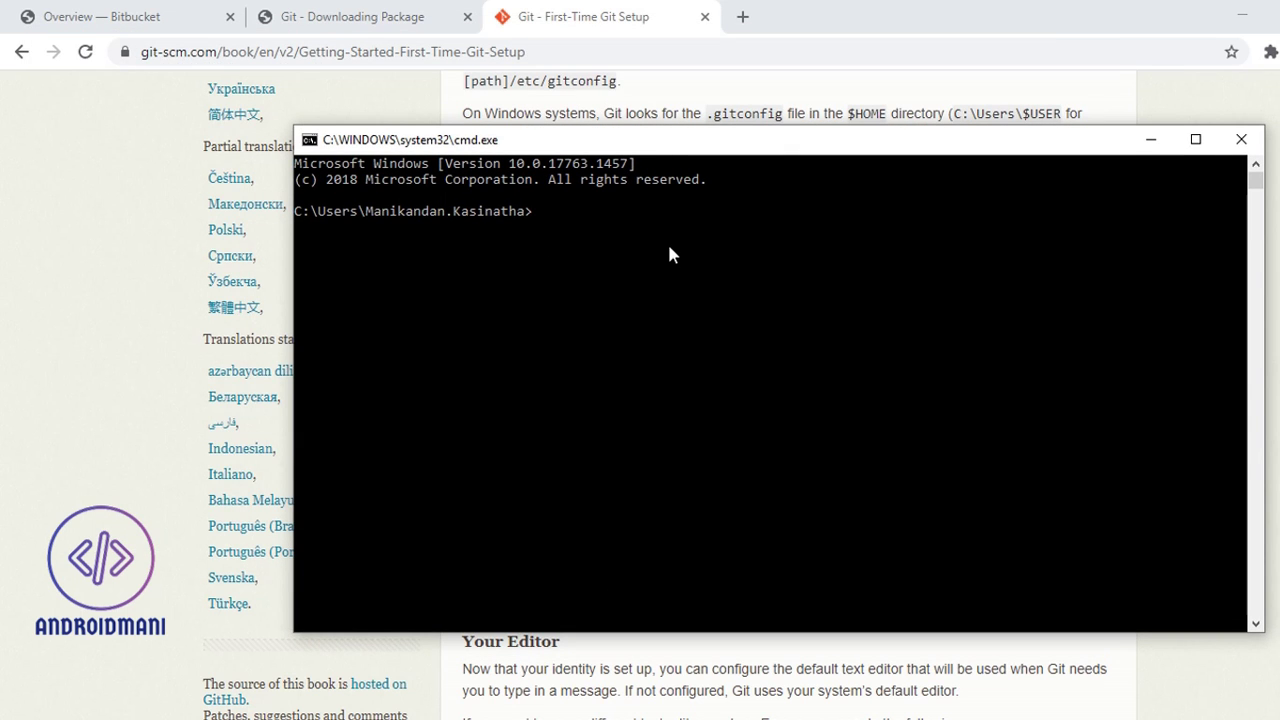
{"action": "type", "text": "git"}
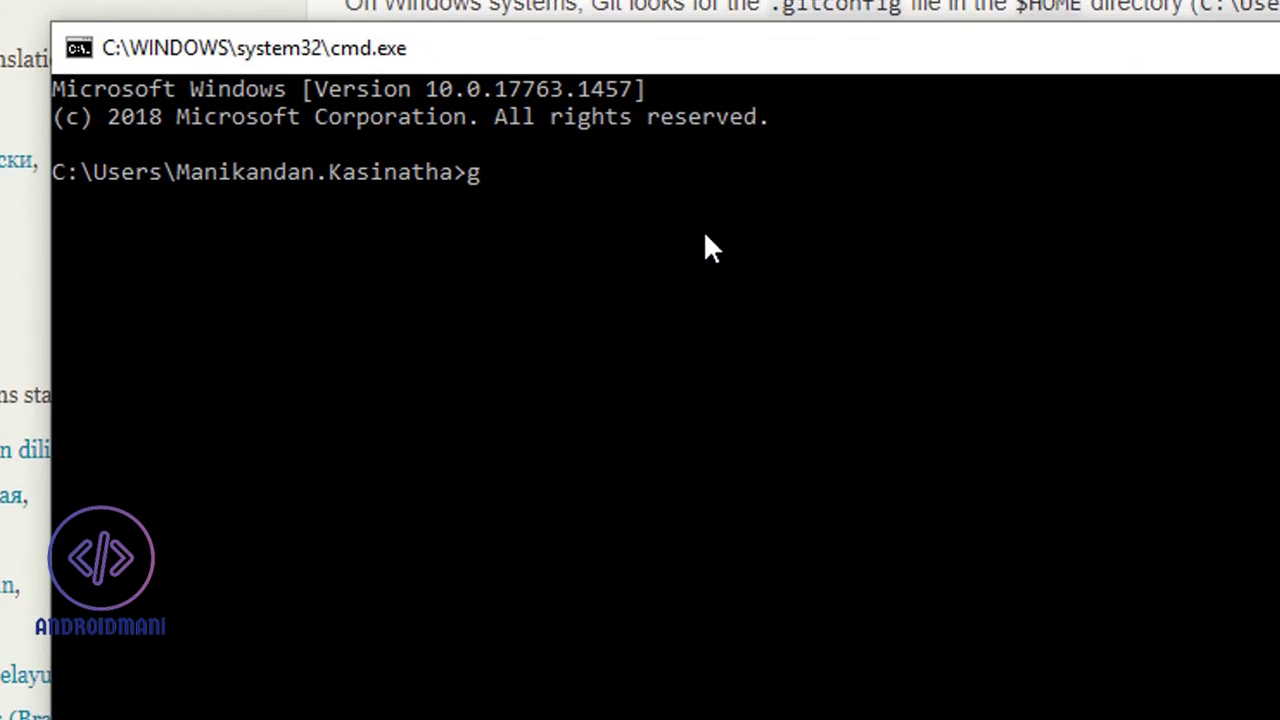
{"action": "type", "text": " config "}
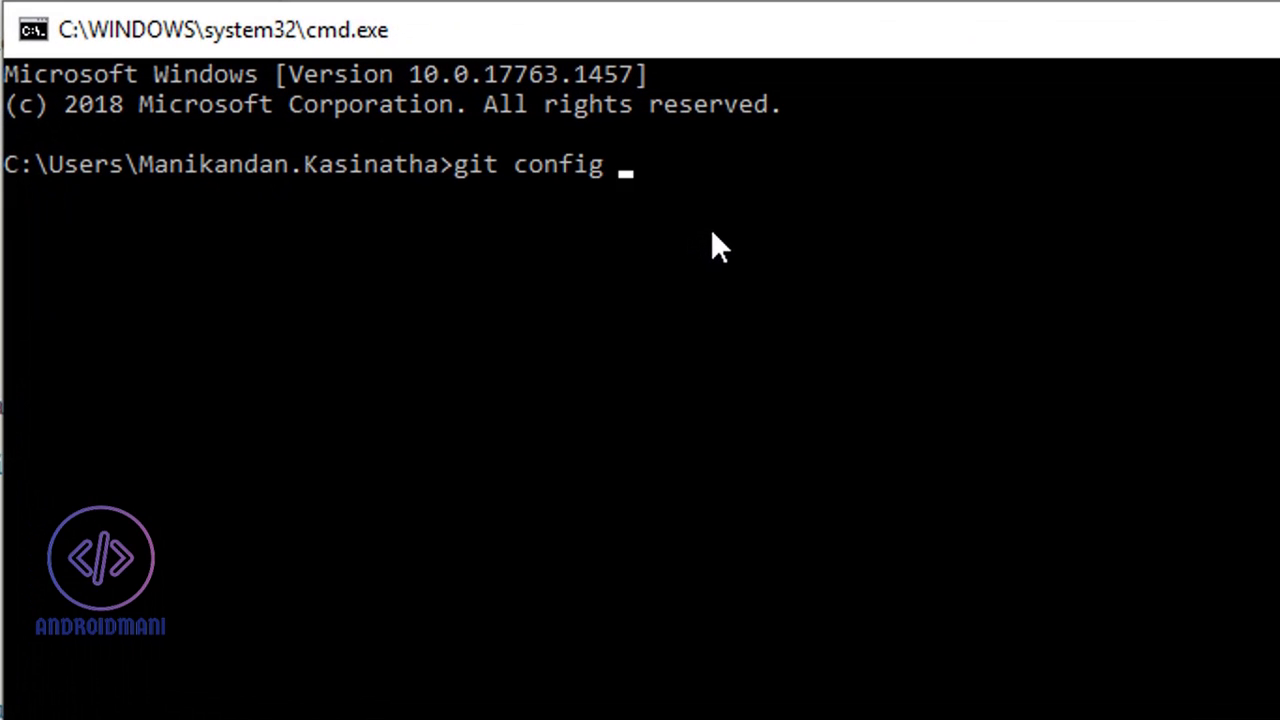
{"action": "type", "text": "--global "}
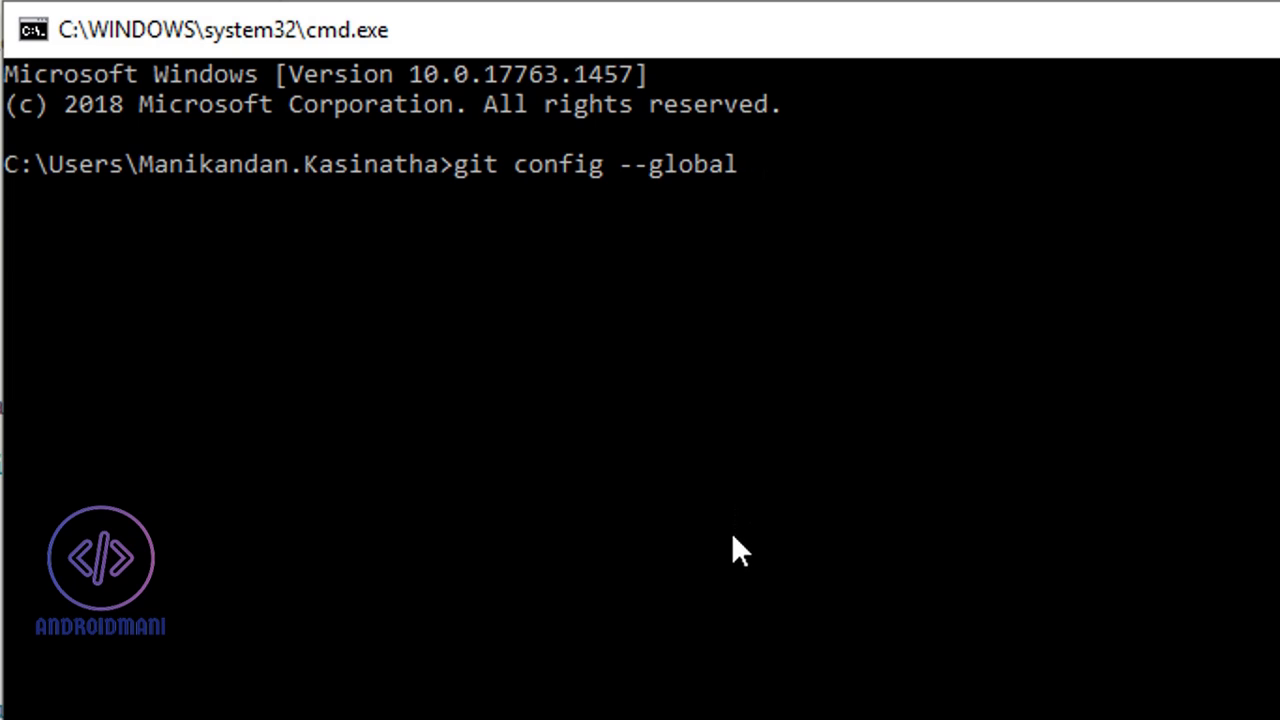
{"action": "type", "text": "user.name "}
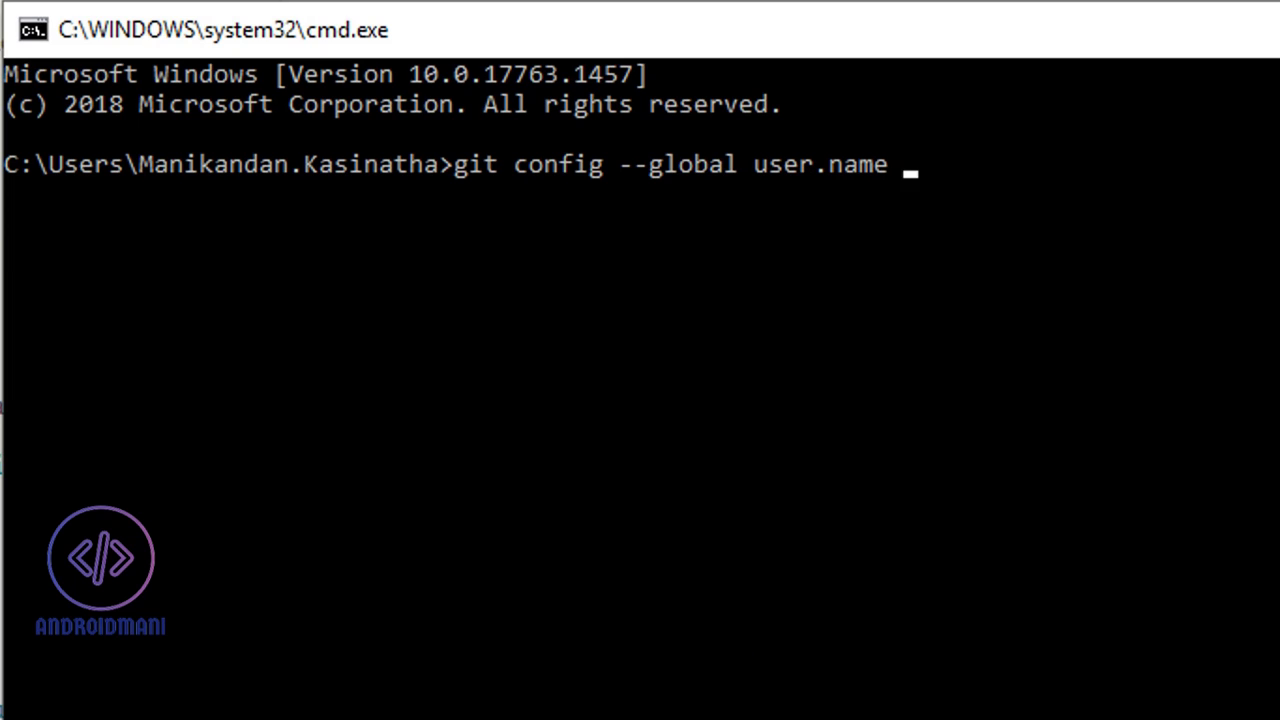
{"action": "type", "text": "\"android"}
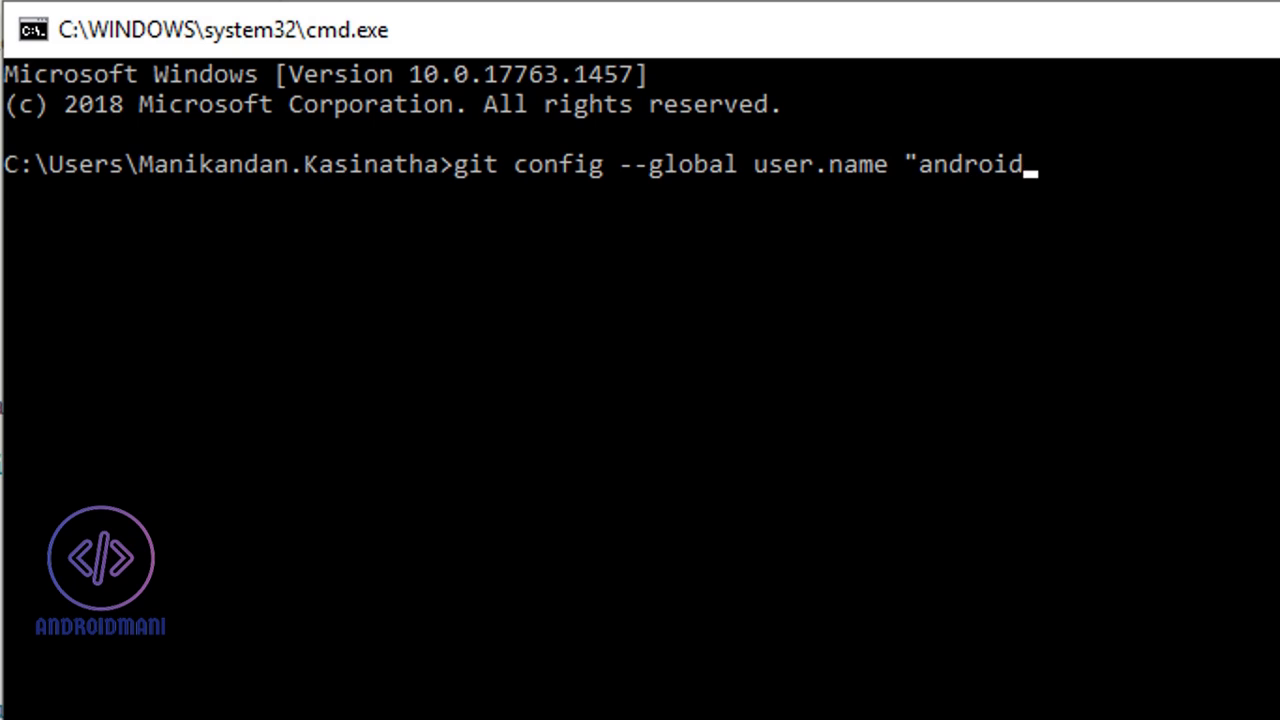
{"action": "type", "text": "mani\""}
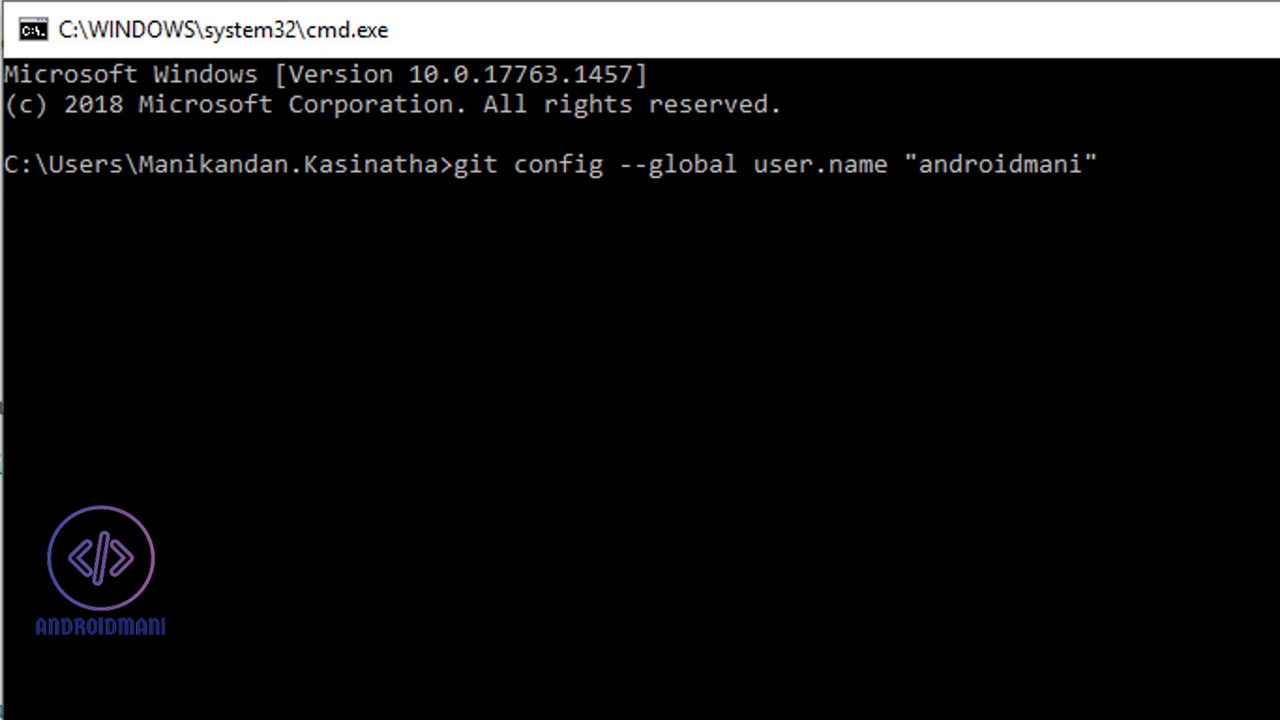
{"action": "key", "text": "Return"}
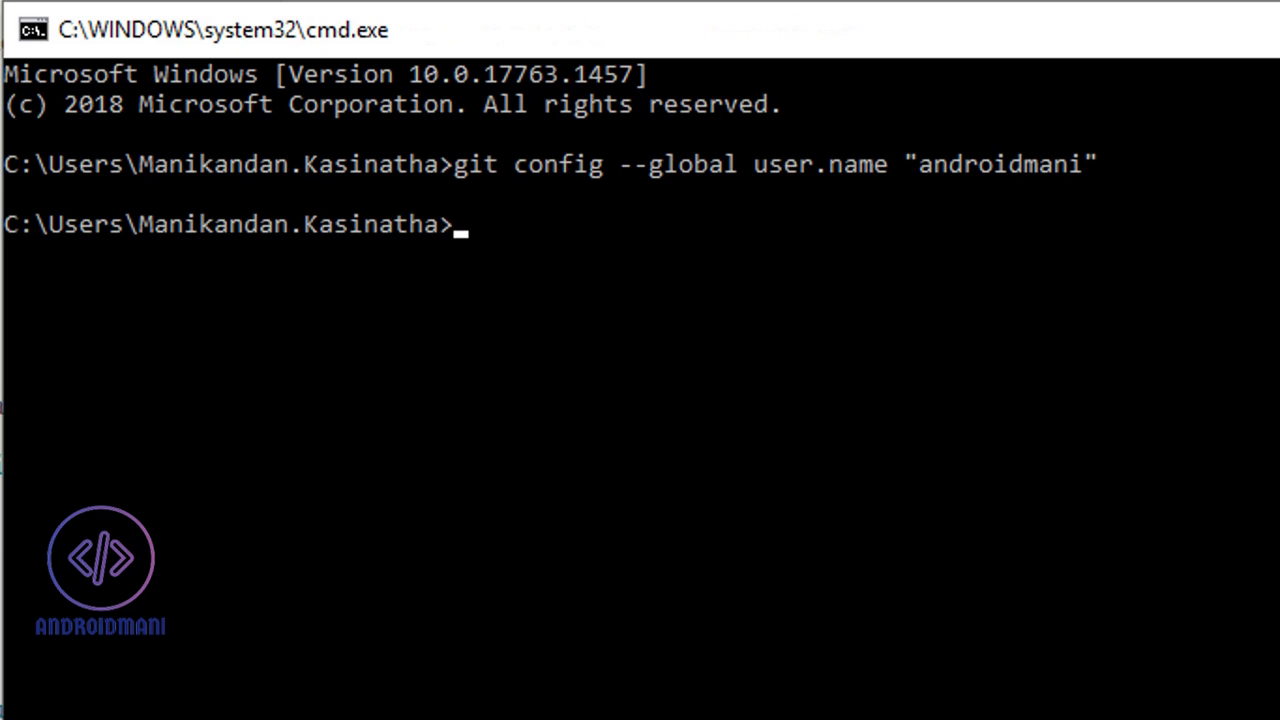
Step: Set the global Git user.email to the account's email address with git config --global
{"action": "type", "text": "git con"}
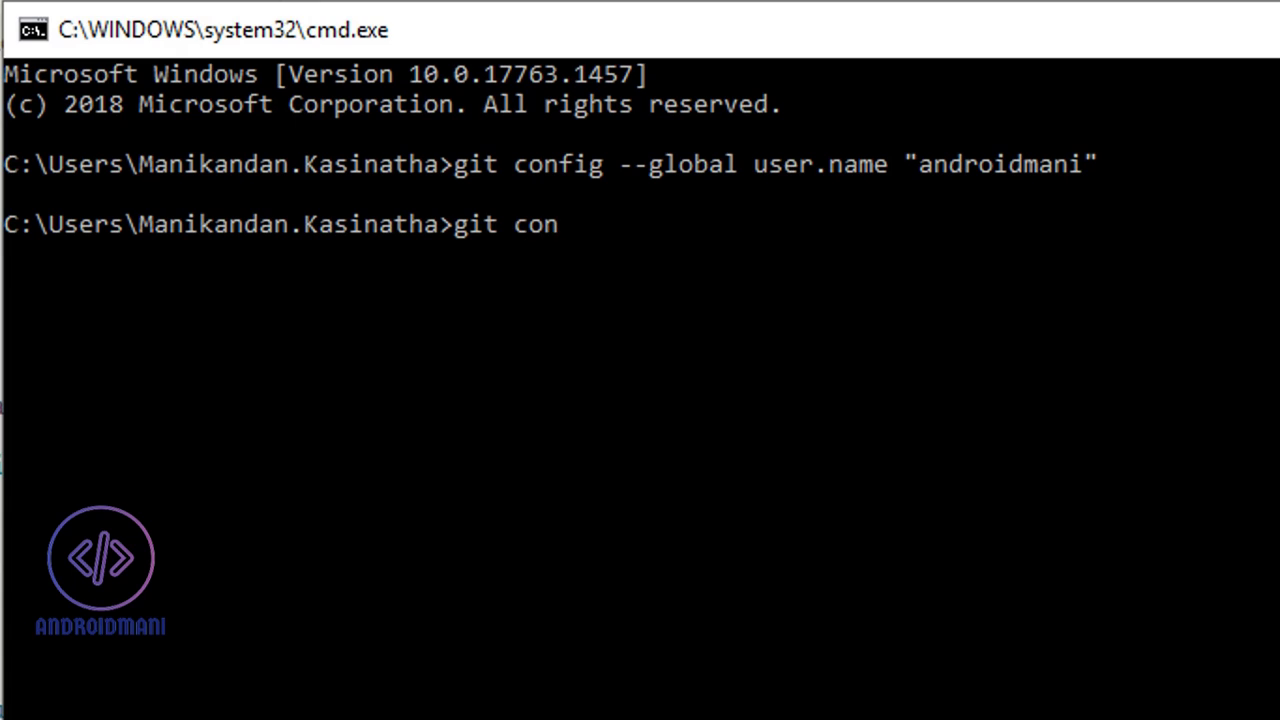
{"action": "type", "text": "fig --gl"}
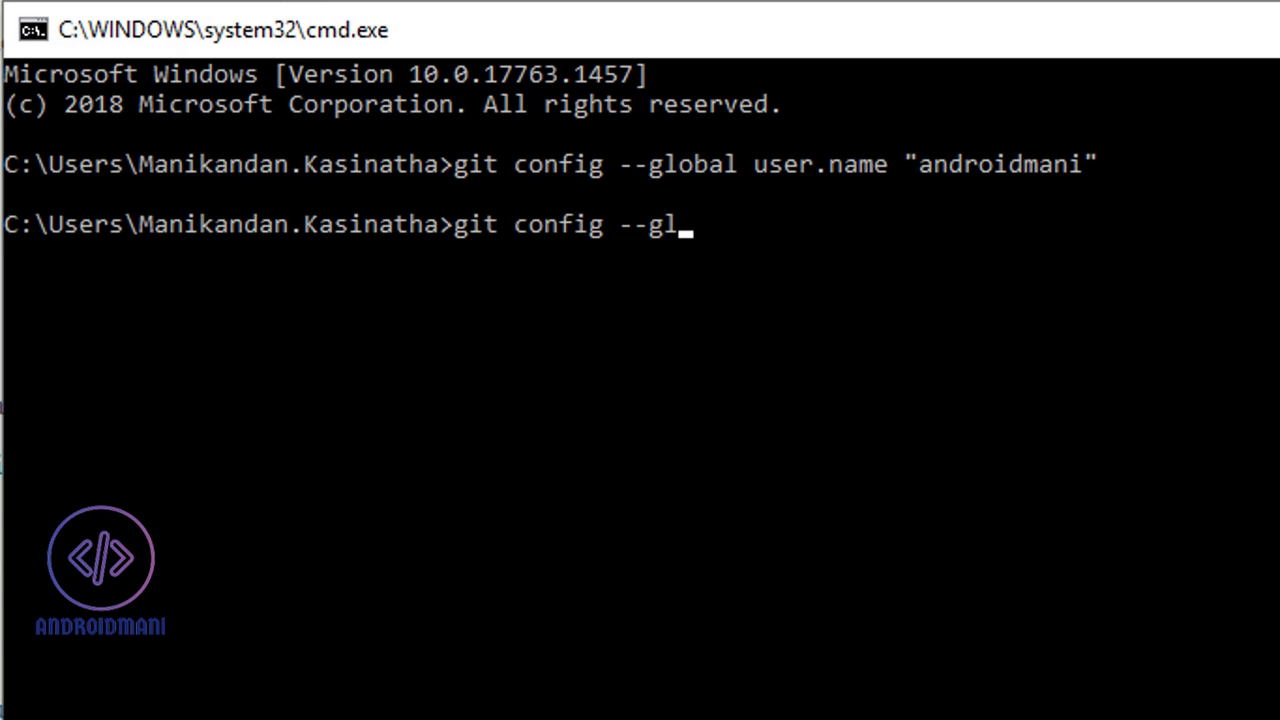
{"action": "type", "text": "obal use"}
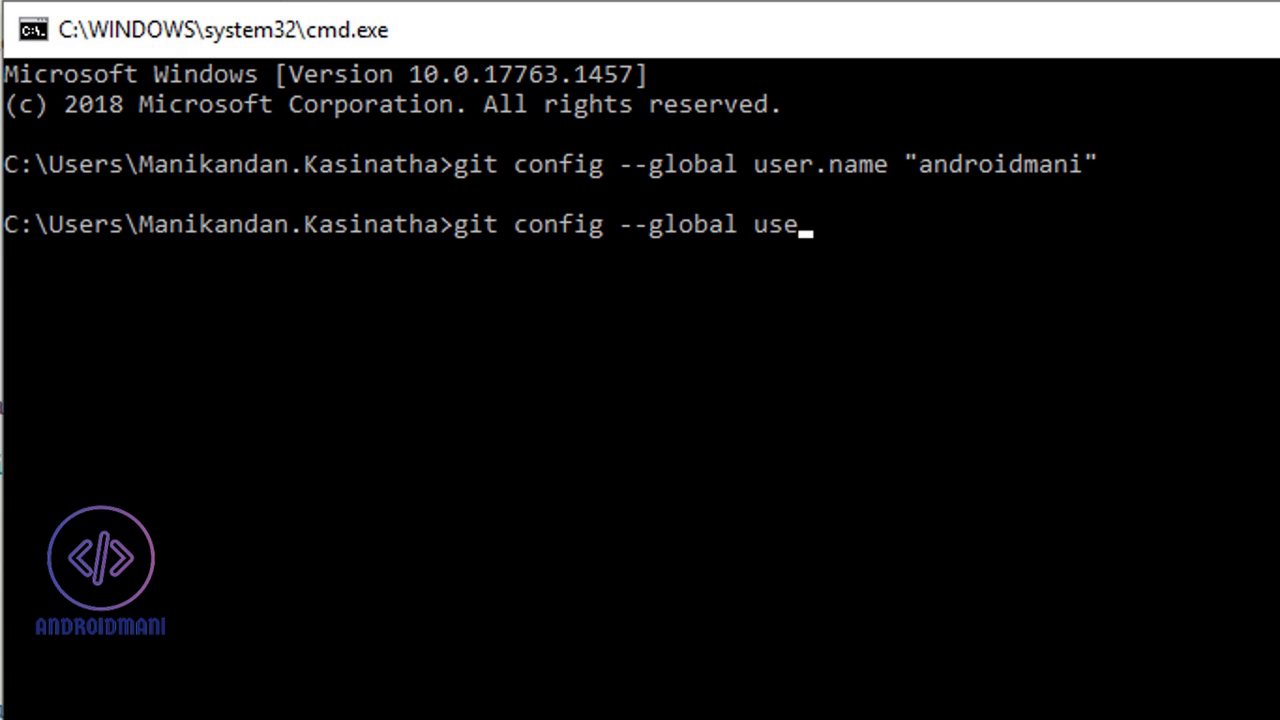
{"action": "type", "text": "r.email"}
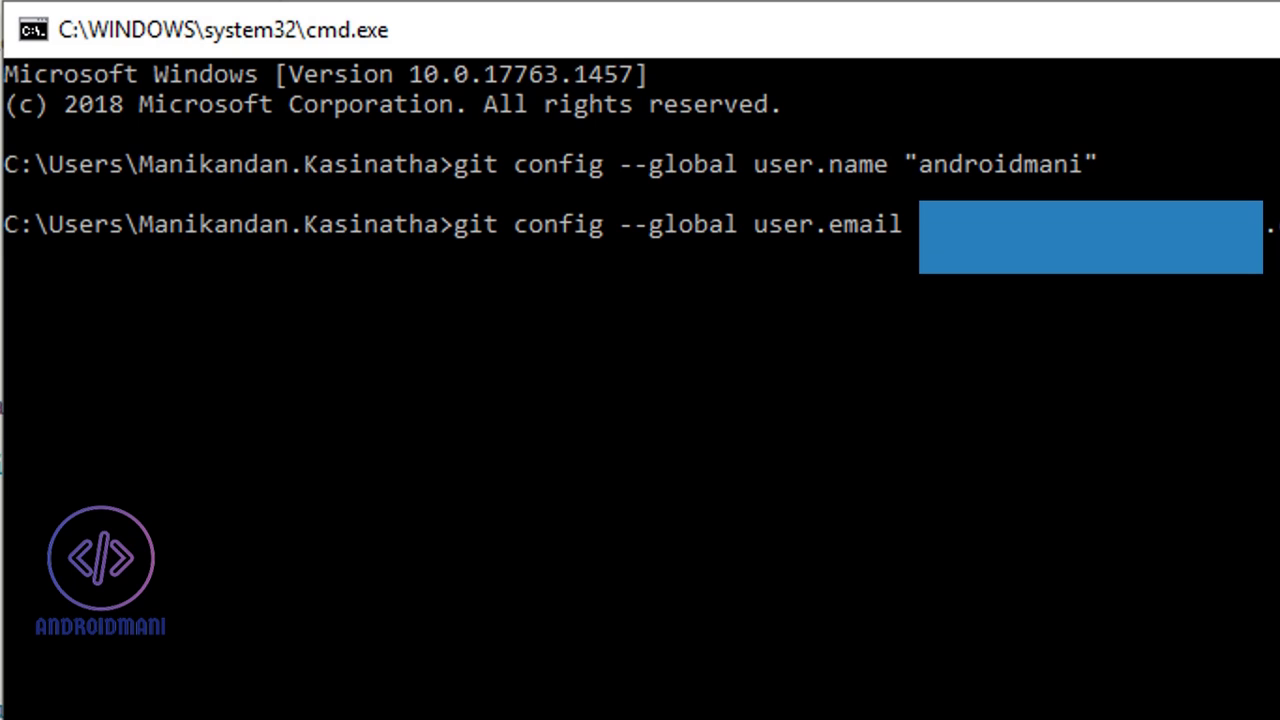
{"action": "key", "text": "Return"}
Step: List the Git configuration settings with git config --list
{"action": "type", "text": "git confi"}
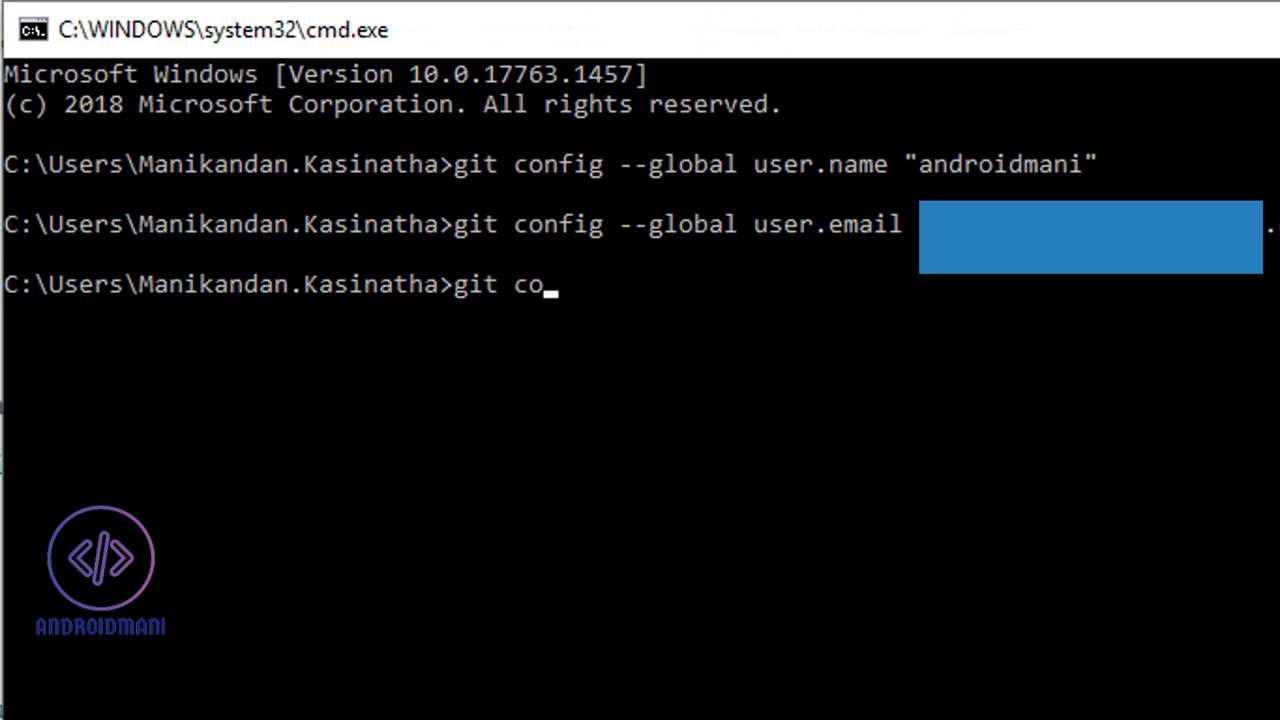
{"action": "type", "text": "g --list"}
{"action": "key", "text": "Return"}
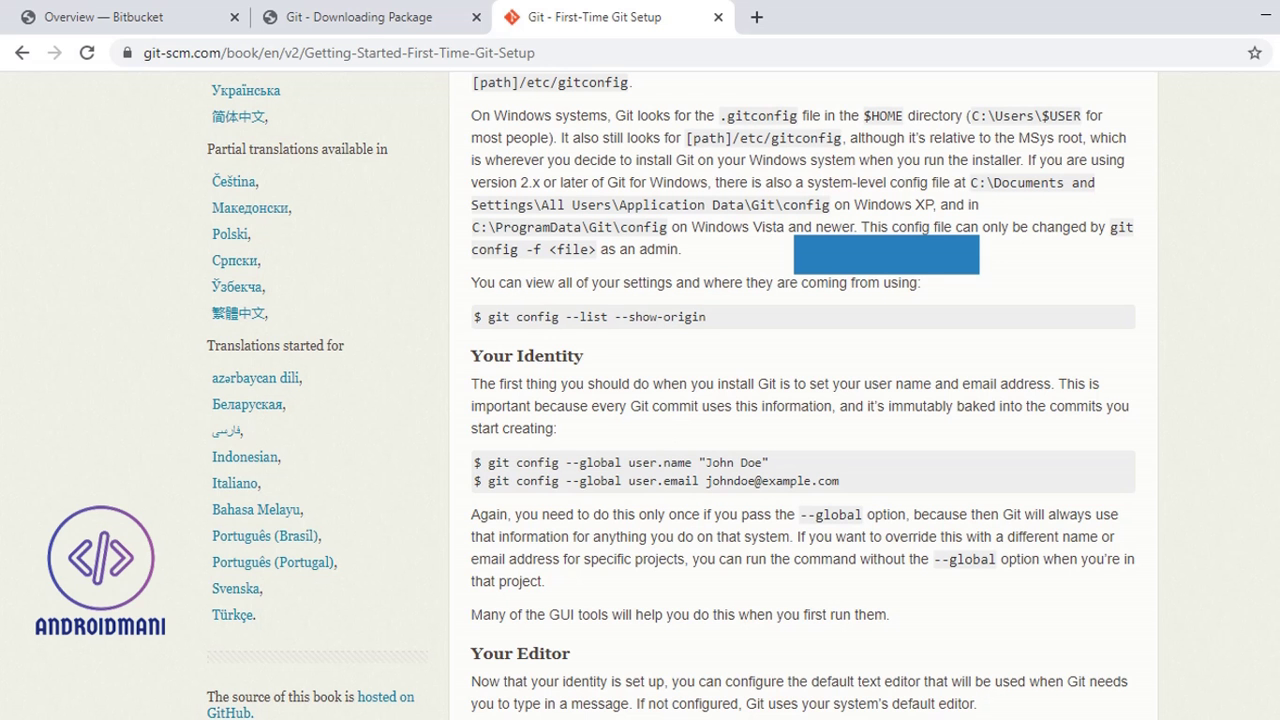
Step: Switch to Android Studio, test the Git executable path in the Version Control settings for Git, and accept the settings
{"action": "left_click", "coordinate": [624, 718]}
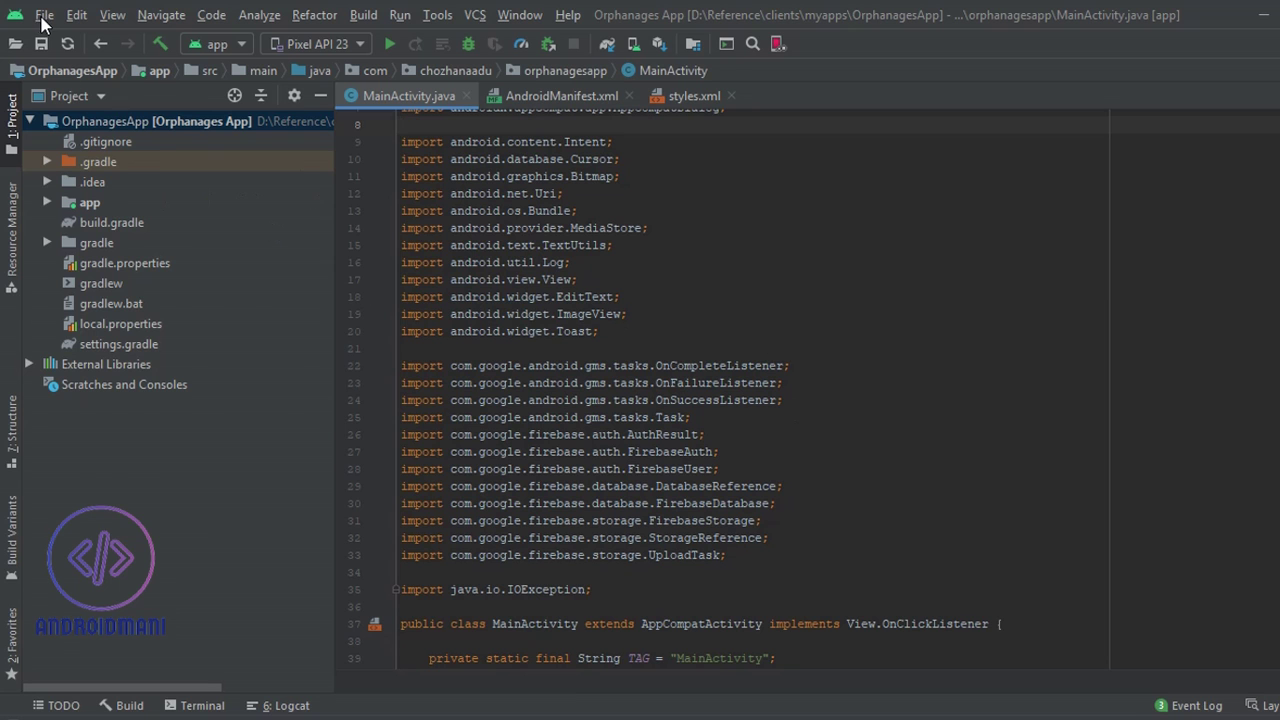
{"action": "left_click", "coordinate": [44, 22]}
{"action": "left_click", "coordinate": [84, 189]}
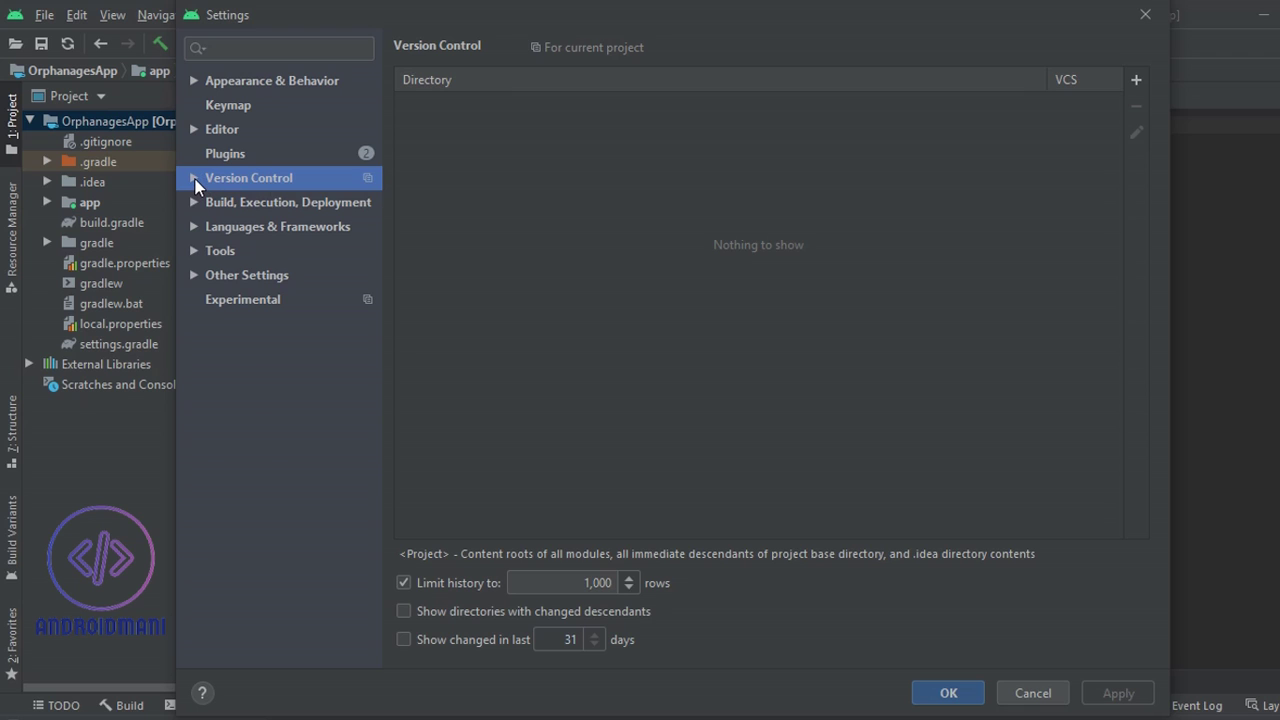
{"action": "left_click", "coordinate": [195, 178]}
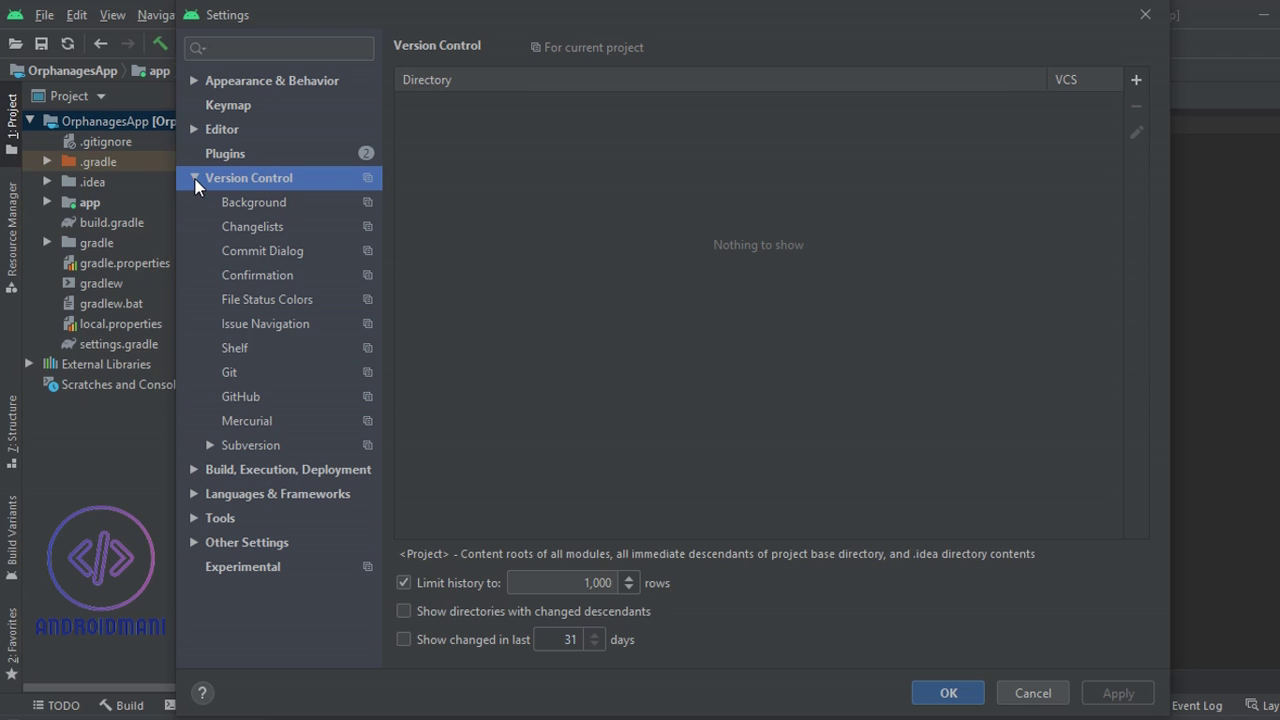
{"action": "left_click", "coordinate": [250, 378]}
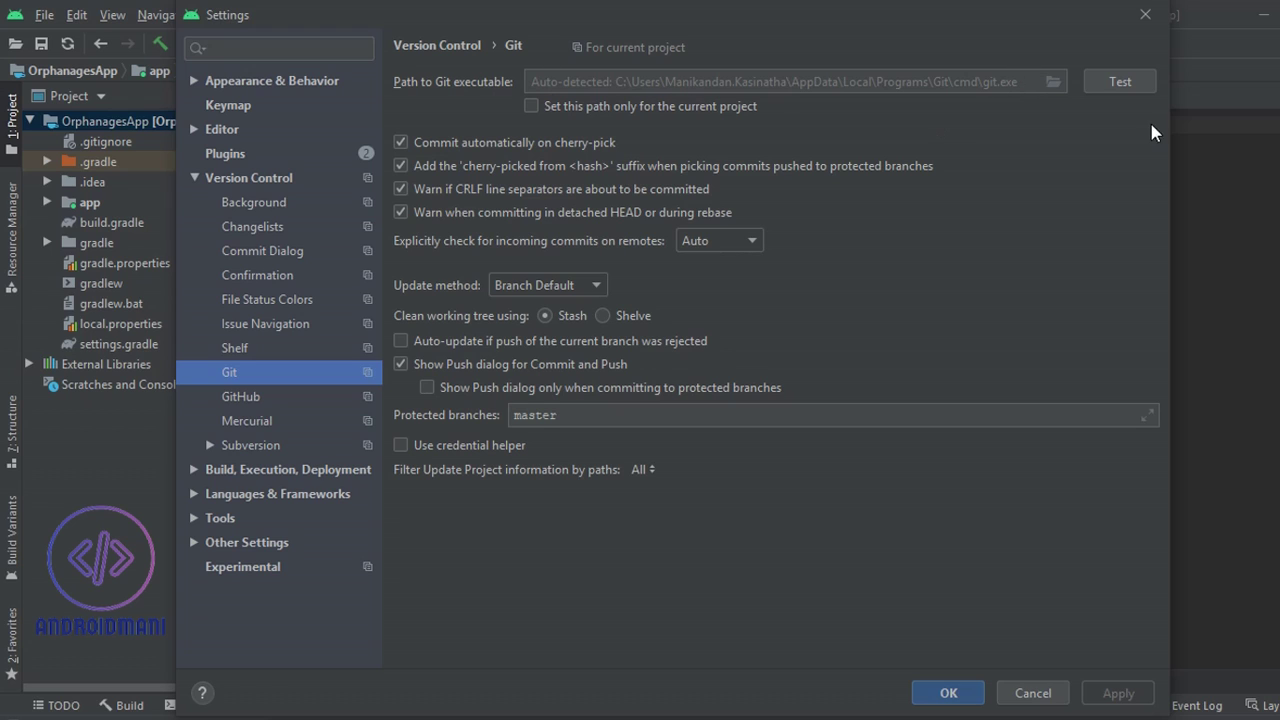
{"action": "left_click", "coordinate": [1121, 88]}
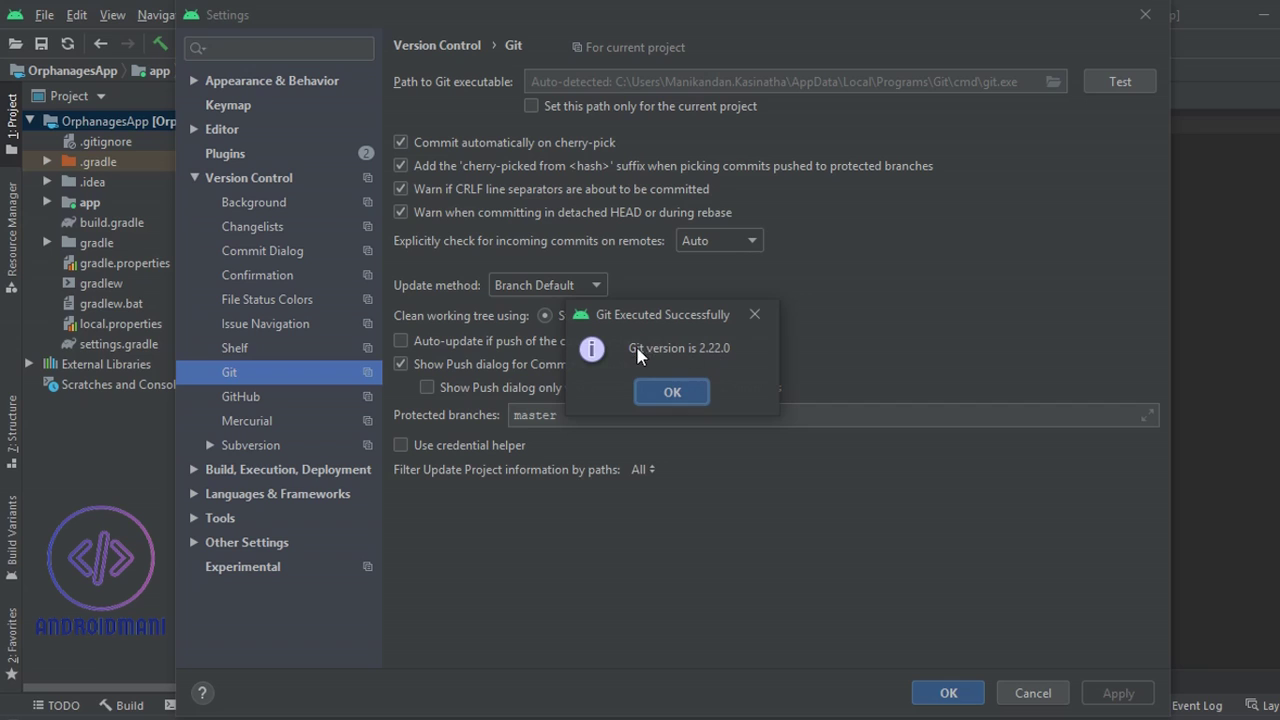
{"action": "left_click", "coordinate": [685, 398]}
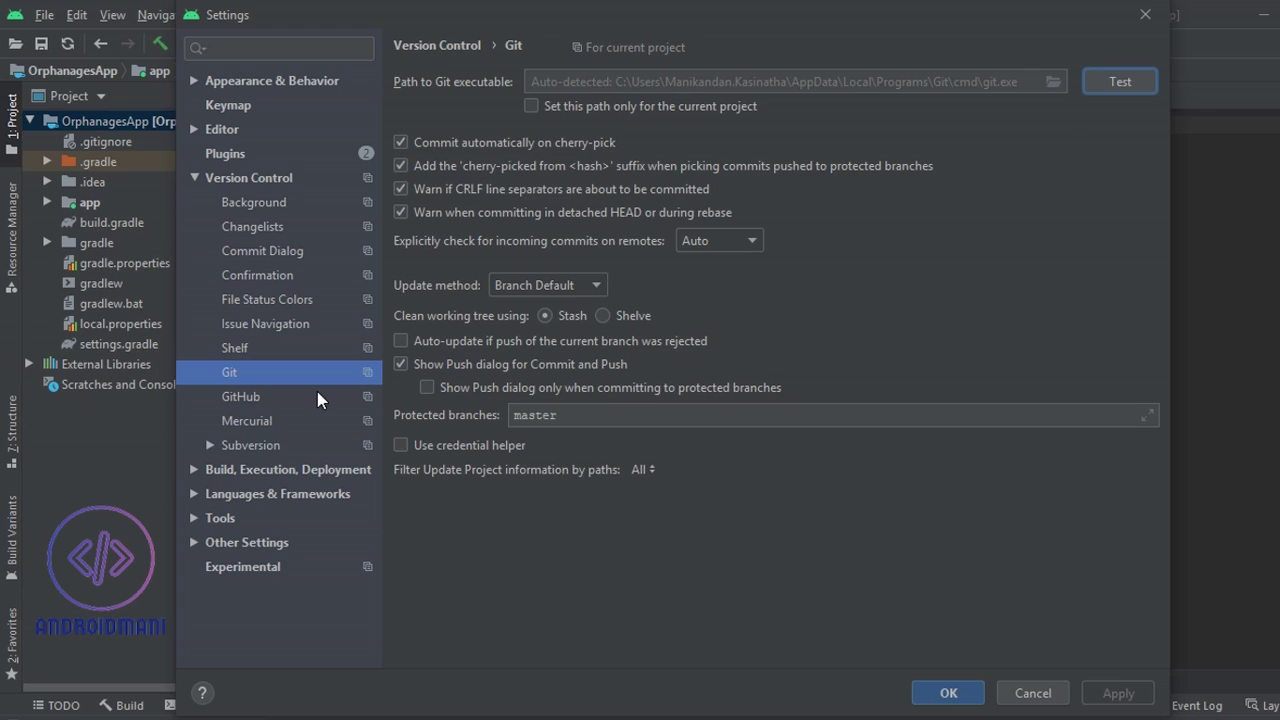
{"action": "left_click", "coordinate": [950, 694]}
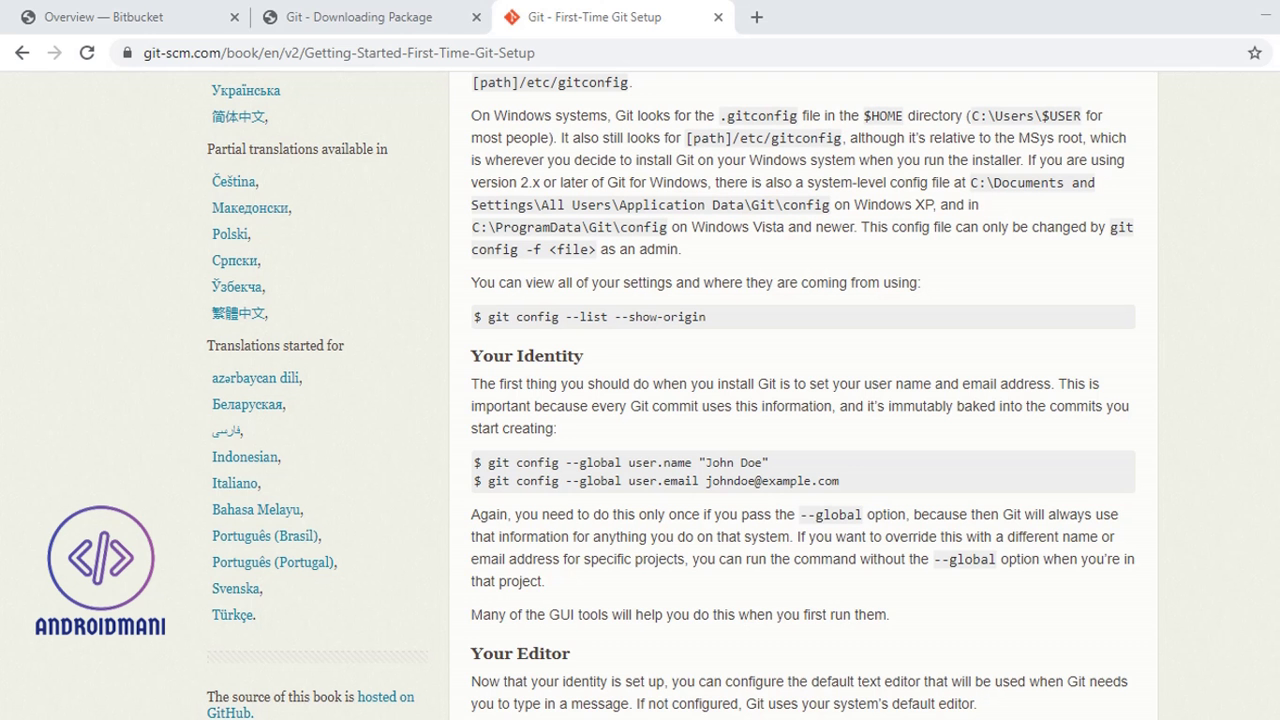
Step: Switch to Bitbucket in the browser, start a new repository and assign it to the AndroidmaniTech project
{"action": "left_click", "coordinate": [330, 17]}
{"action": "left_click", "coordinate": [190, 14]}
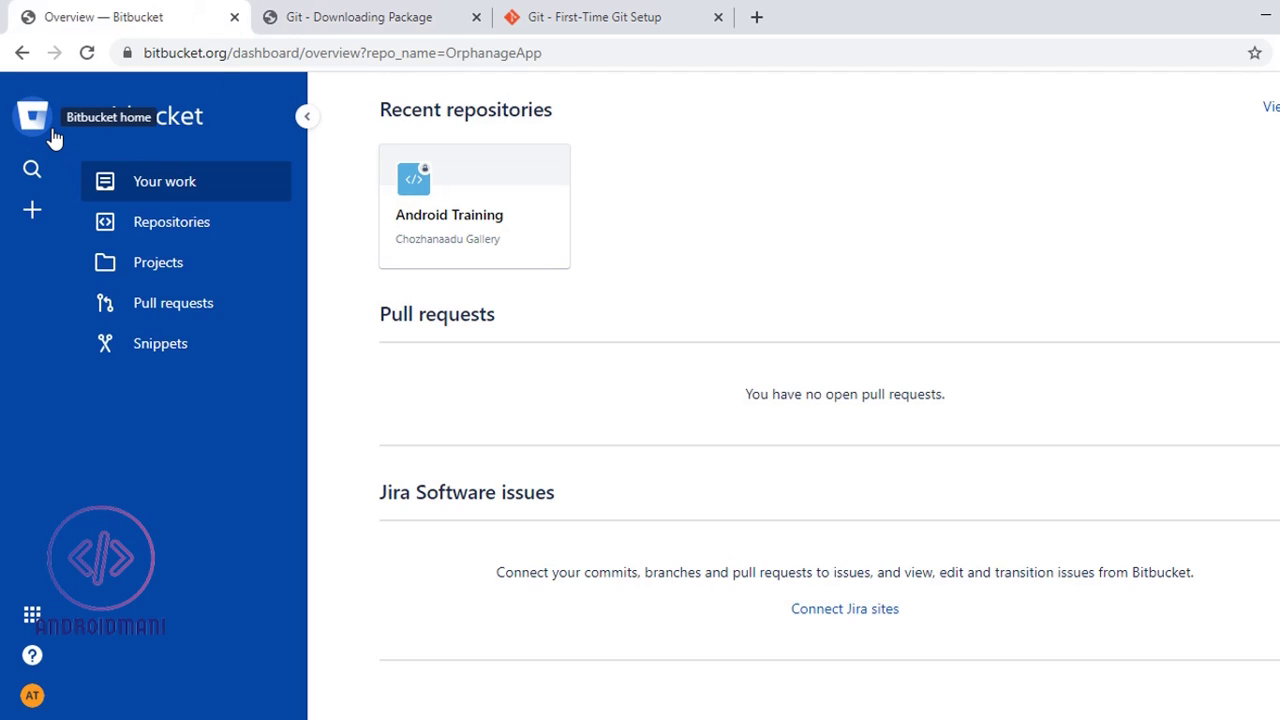
{"action": "left_click", "coordinate": [31, 218]}
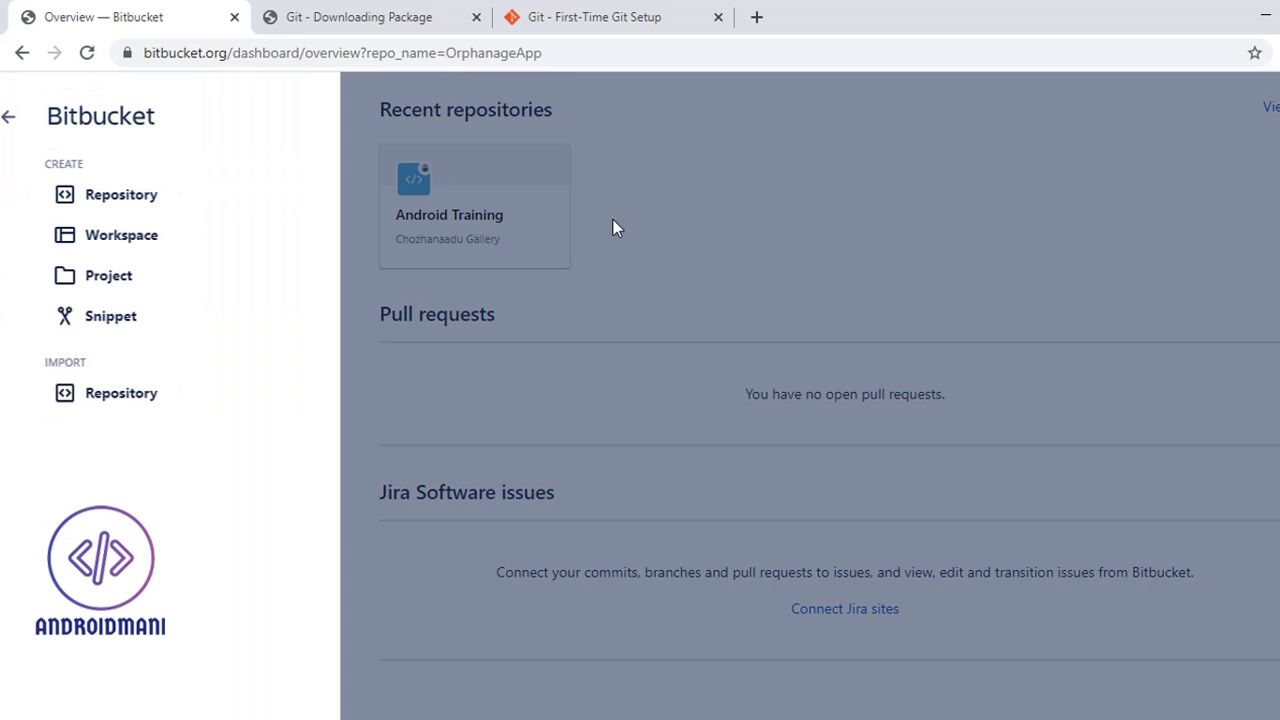
{"action": "left_click", "coordinate": [133, 198]}
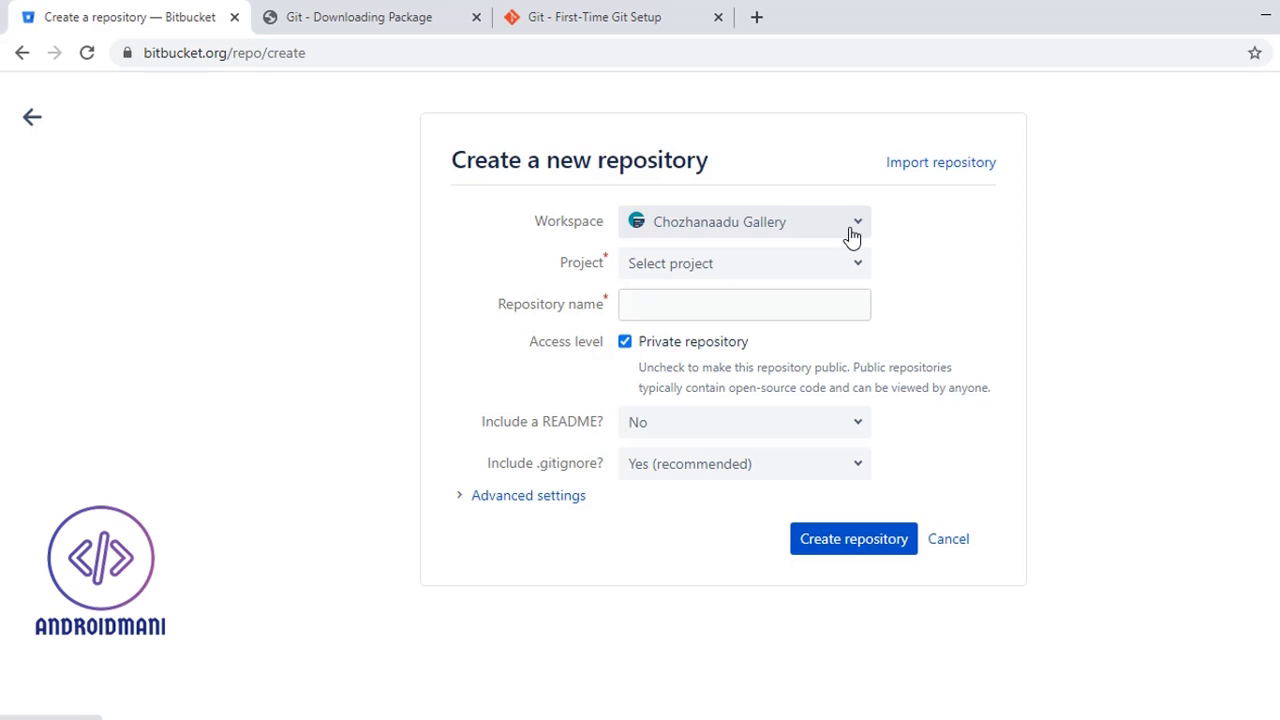
{"action": "left_click", "coordinate": [731, 266]}
{"action": "left_click", "coordinate": [706, 362]}
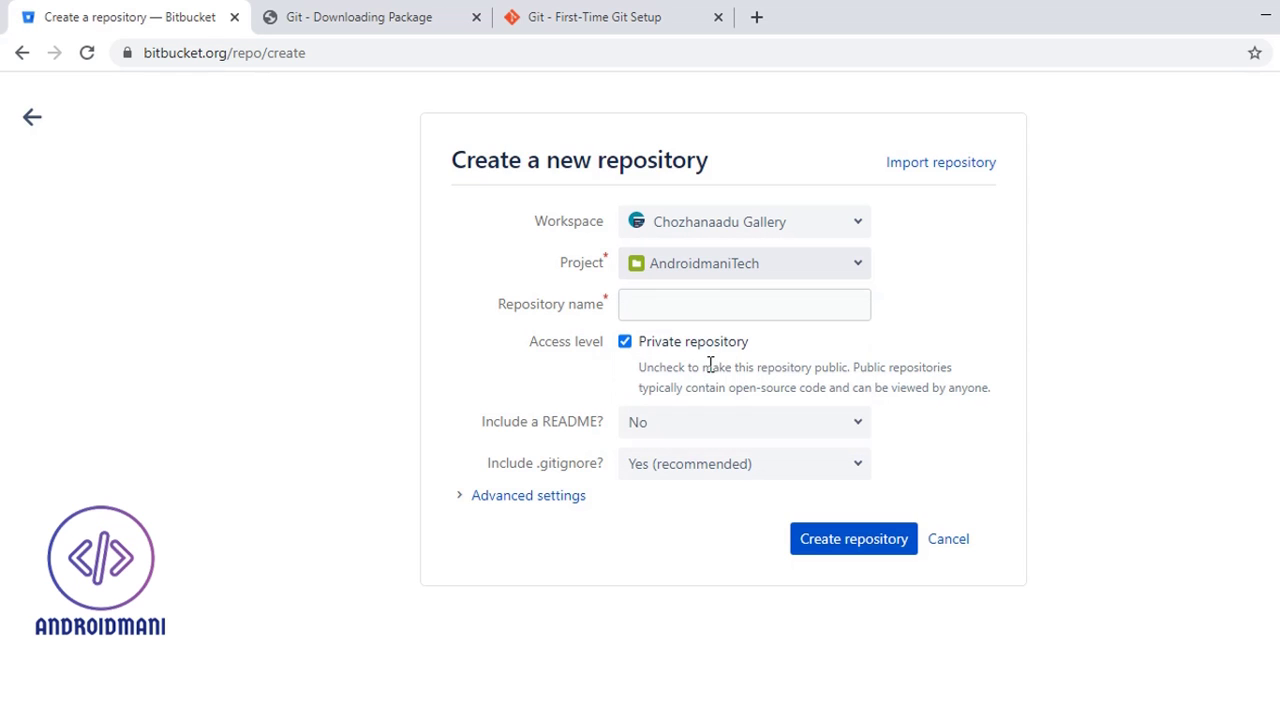
{"action": "left_click", "coordinate": [729, 272]}
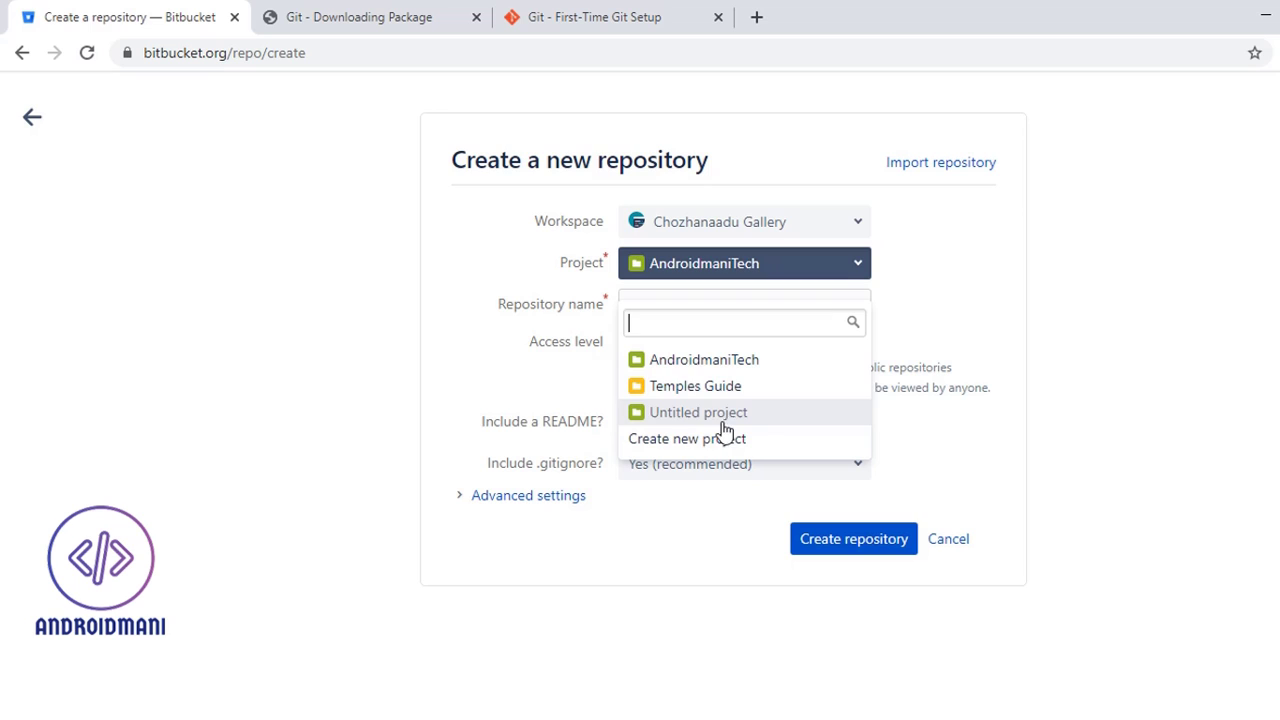
{"action": "left_click", "coordinate": [701, 363]}
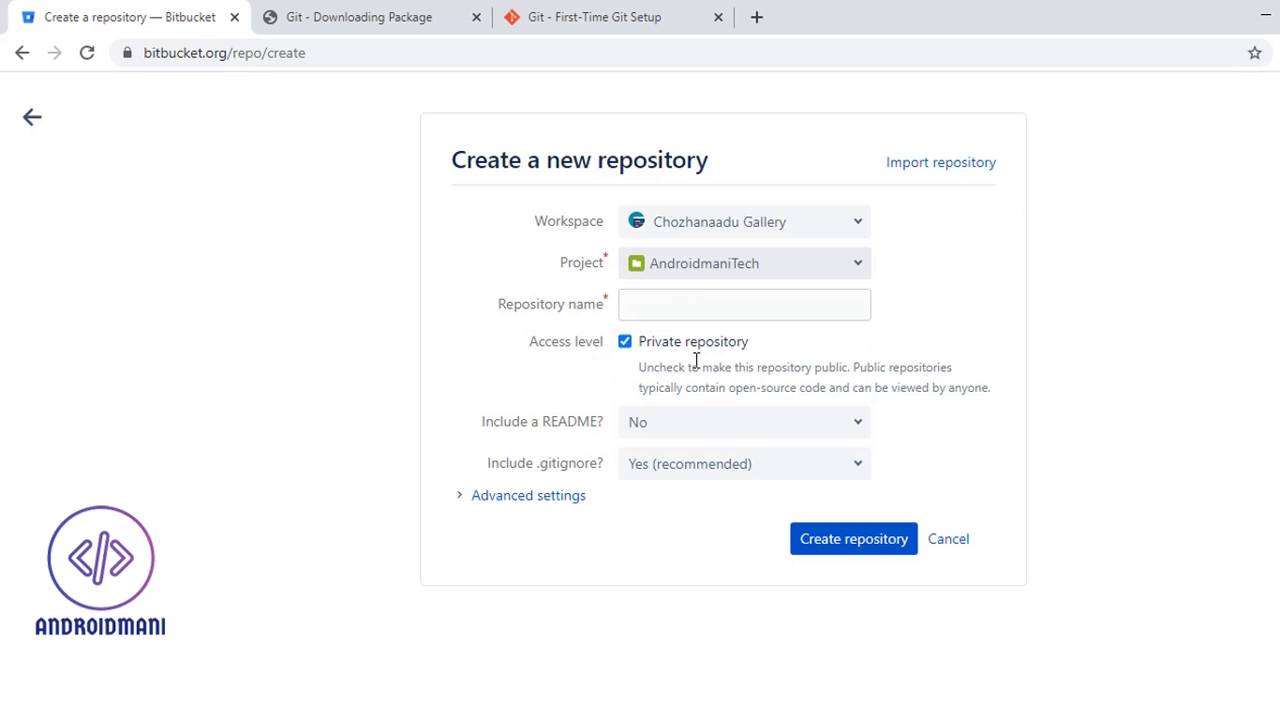
Step: Name the new repository OrphanageApp and set the .gitignore option to No
{"action": "left_click", "coordinate": [701, 303]}
{"action": "type", "text": "OrphanageApp"}
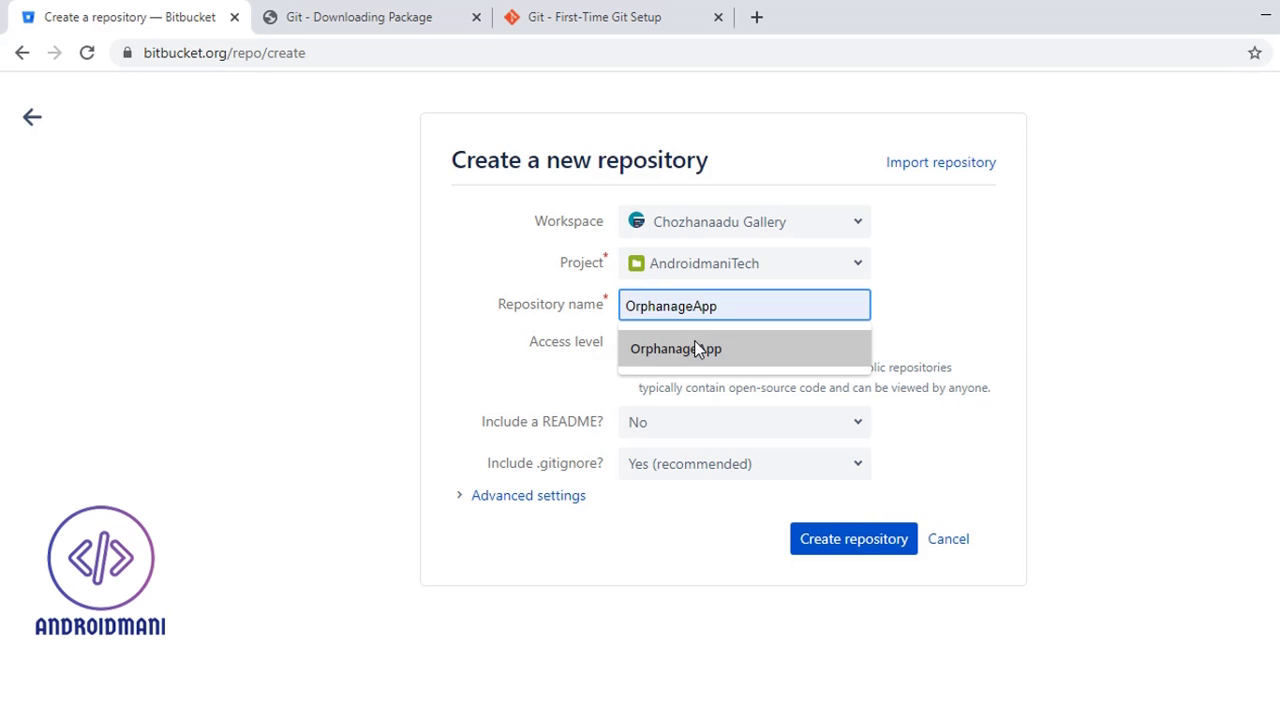
{"action": "left_click", "coordinate": [694, 349]}
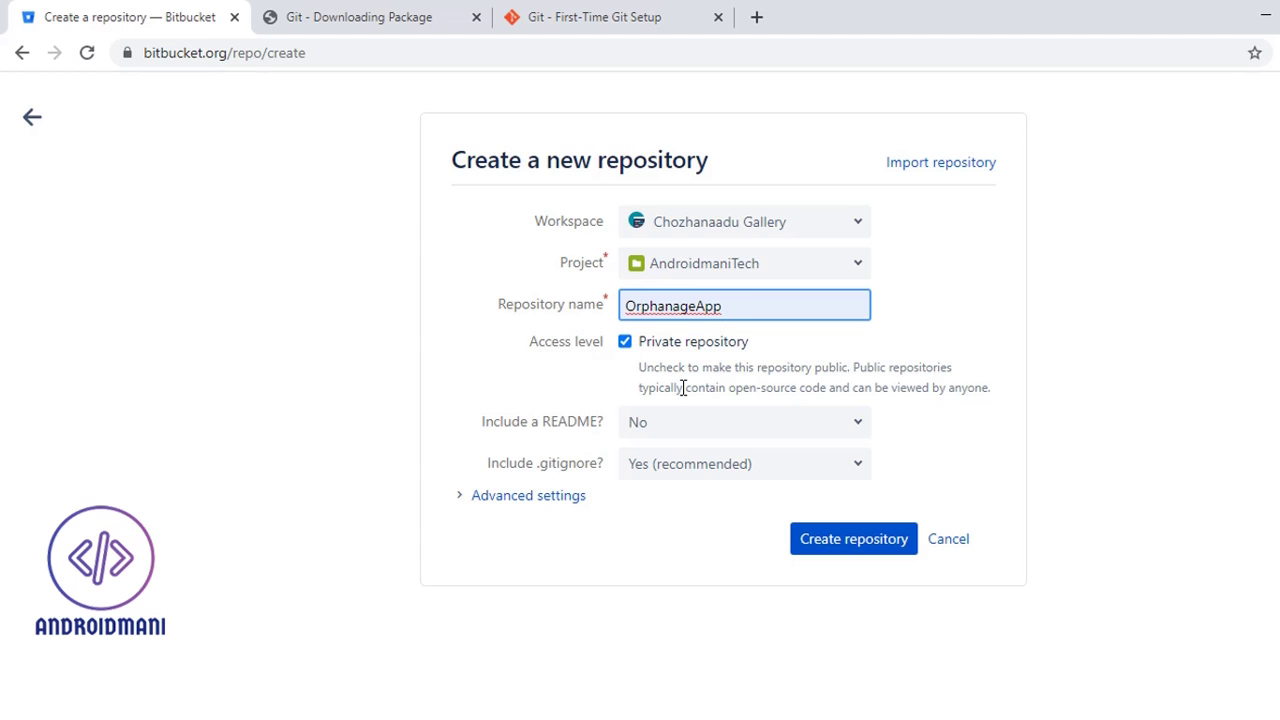
{"action": "left_click", "coordinate": [707, 463]}
{"action": "left_click", "coordinate": [655, 521]}
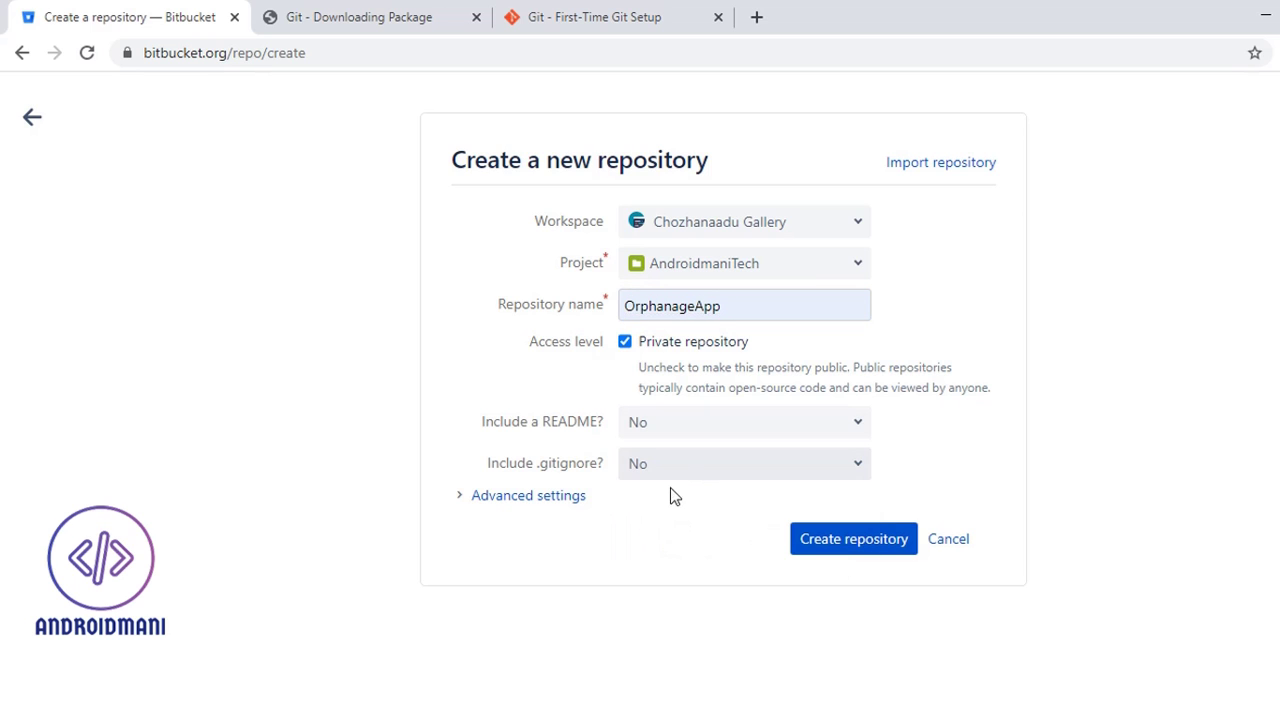
Step: Set the repository's language to Java in the advanced settings and create the repository
{"action": "left_click", "coordinate": [524, 497]}
{"action": "scroll", "coordinate": [565, 376], "scroll_direction": "down", "scroll_amount": 2}
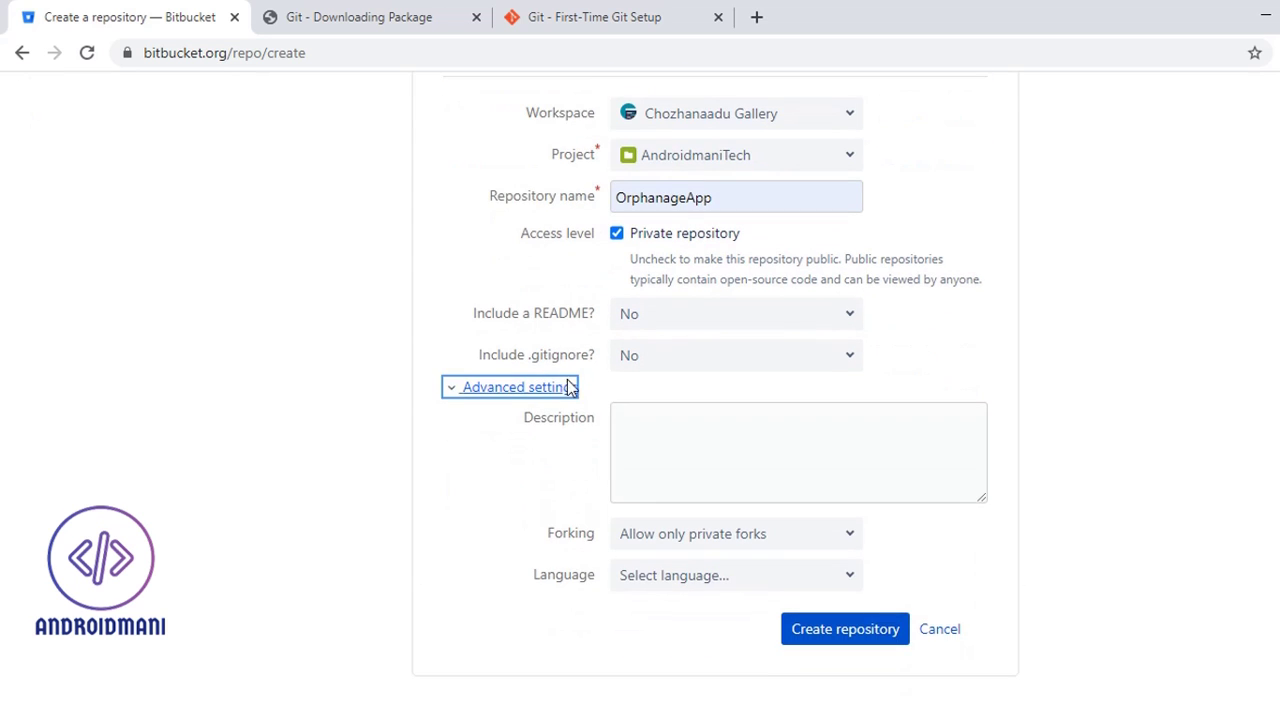
{"action": "left_click", "coordinate": [680, 585]}
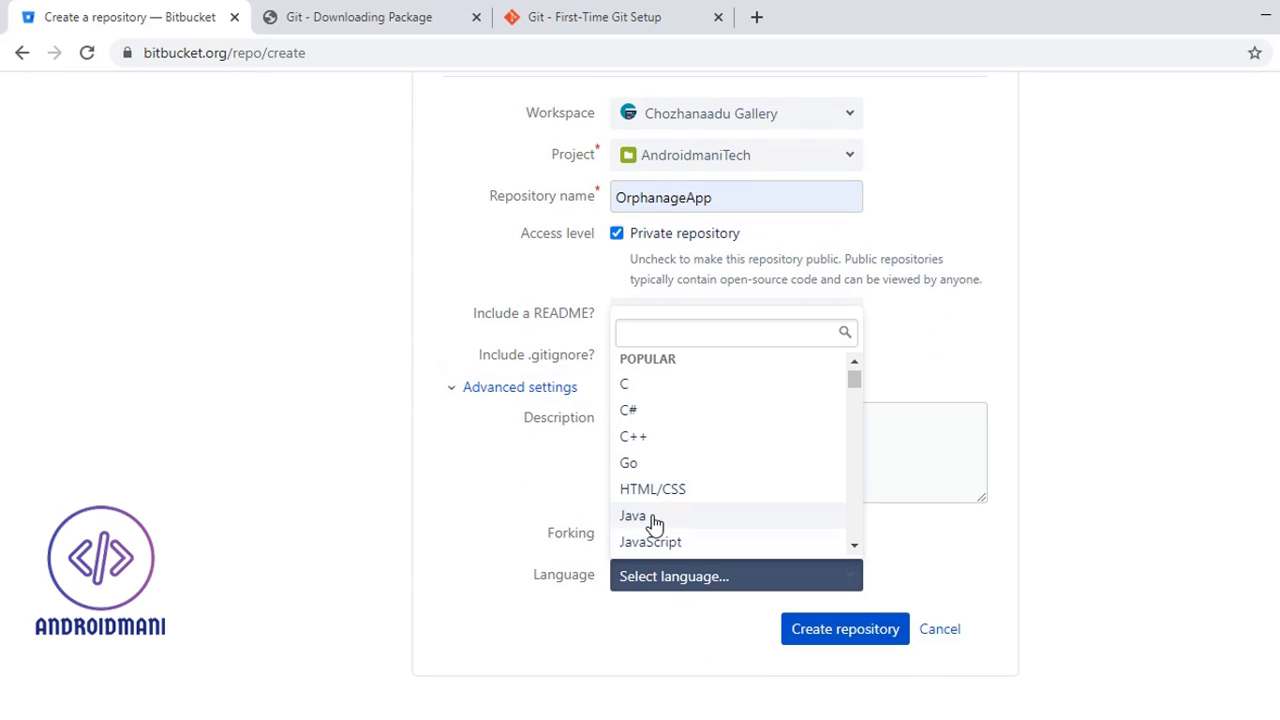
{"action": "left_click", "coordinate": [654, 522]}
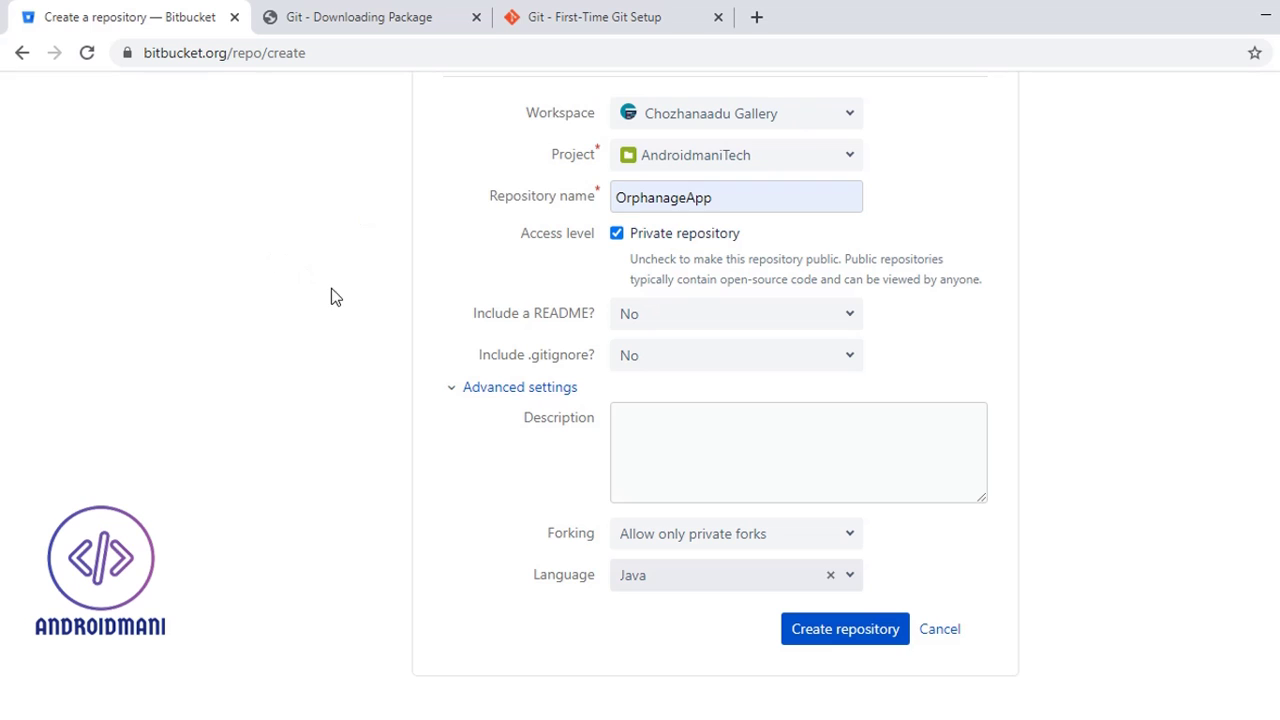
{"action": "left_click", "coordinate": [845, 643]}
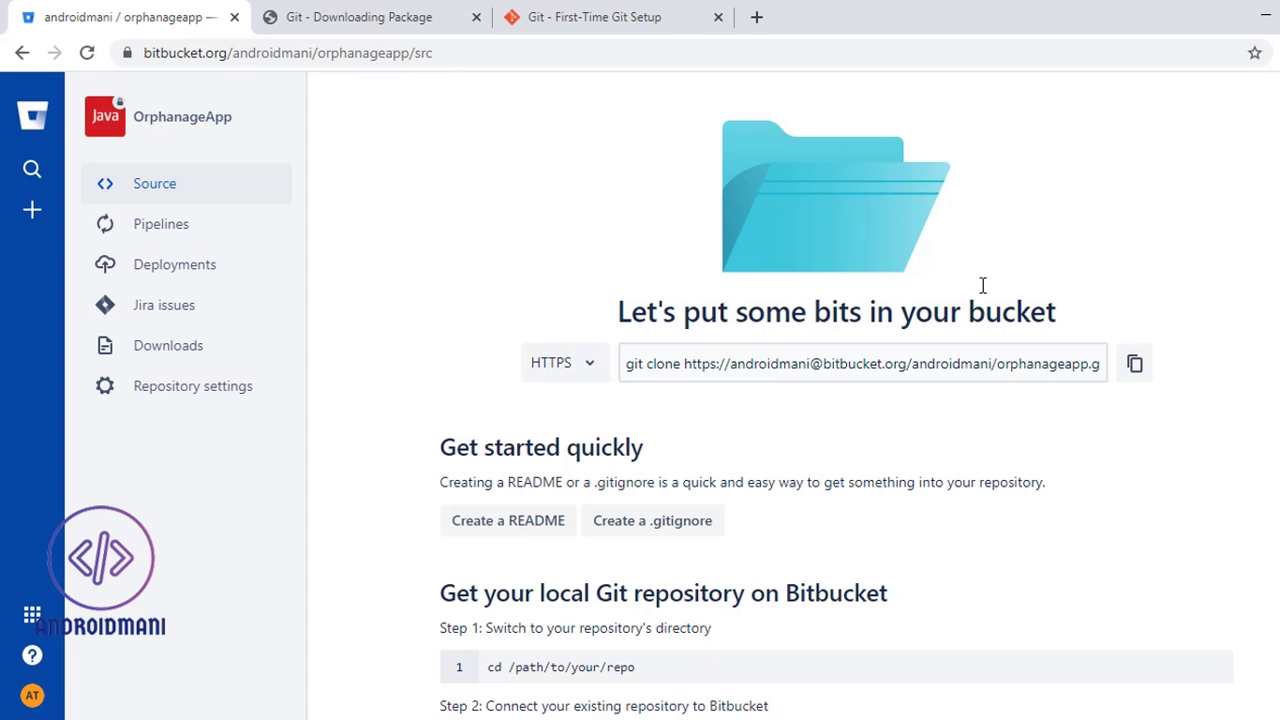
Step: Review the commands for connecting an existing local repository to Bitbucket and highlight the remote origin URL
{"action": "scroll", "coordinate": [700, 286], "scroll_direction": "down", "scroll_amount": 1}
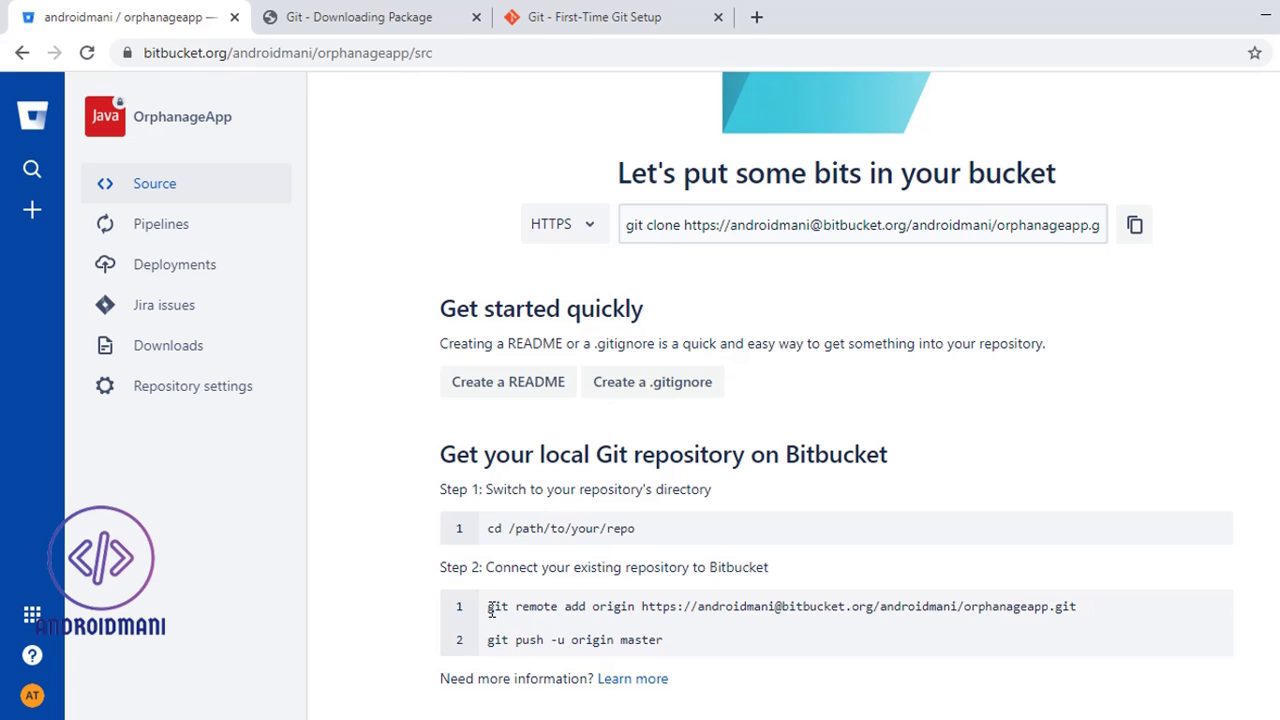
{"action": "left_click_drag", "start_coordinate": [488, 606], "coordinate": [1006, 610]}
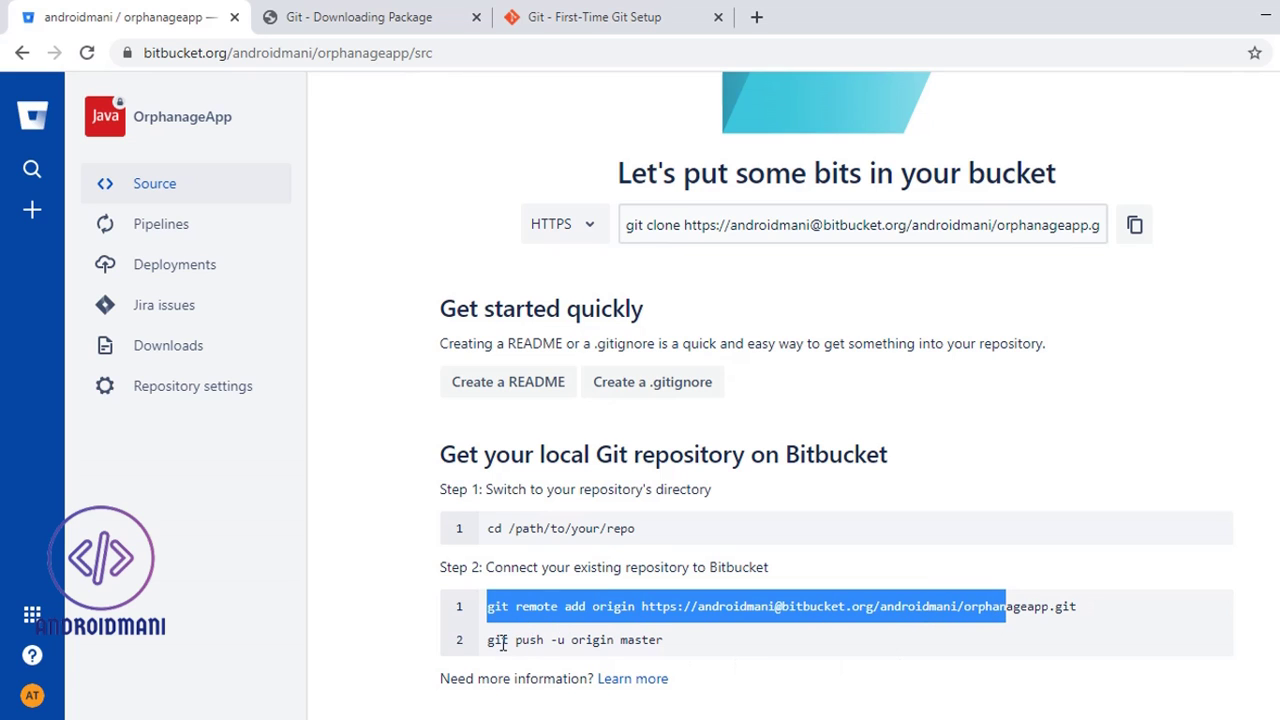
{"action": "left_click_drag", "start_coordinate": [501, 640], "coordinate": [721, 664]}
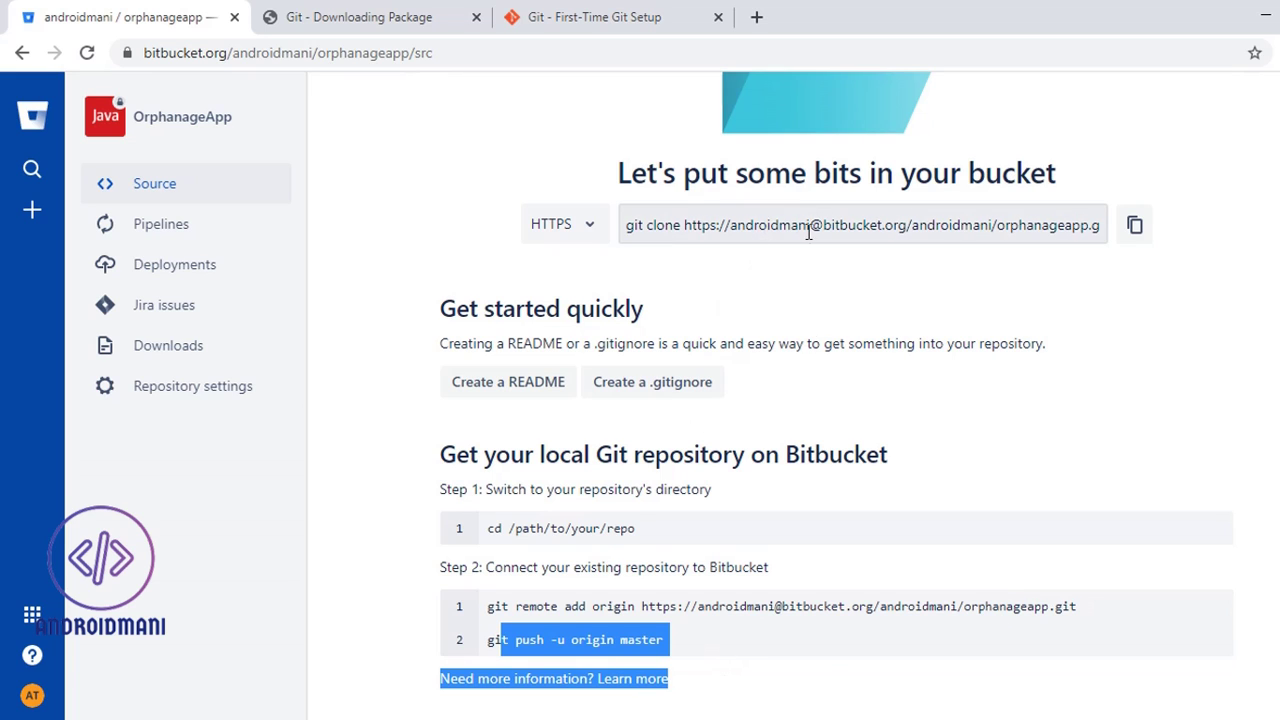
{"action": "left_click", "coordinate": [670, 652]}
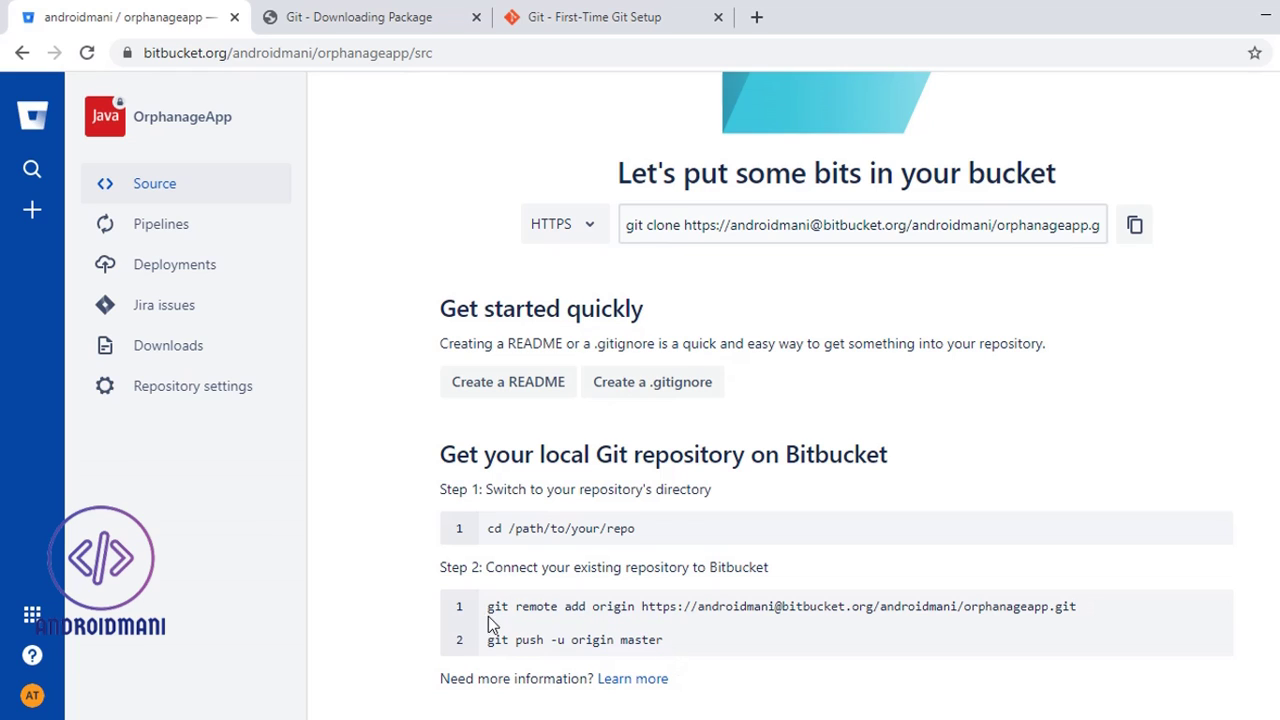
{"action": "left_click_drag", "start_coordinate": [642, 606], "coordinate": [1104, 612]}
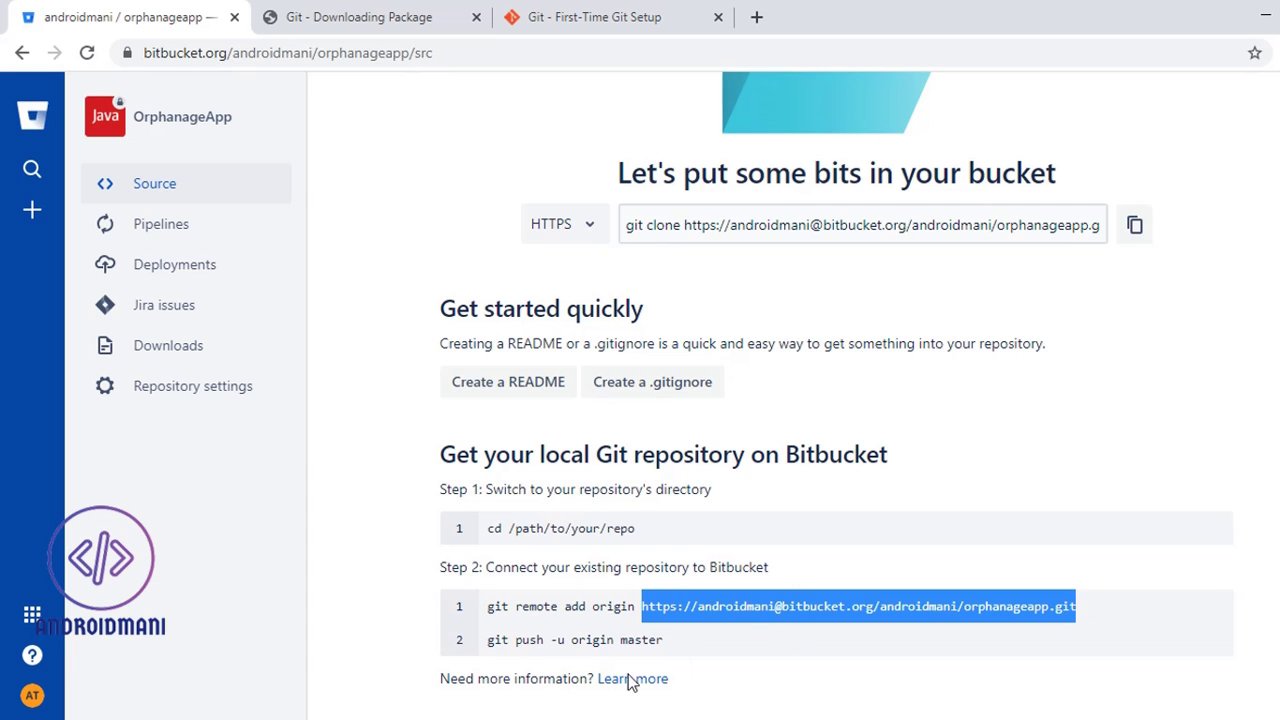
Step: Examine the OrphanagesApp project folder's contents in File Explorer, then return to Android Studio
{"action": "key", "text": "alt+Tab"}
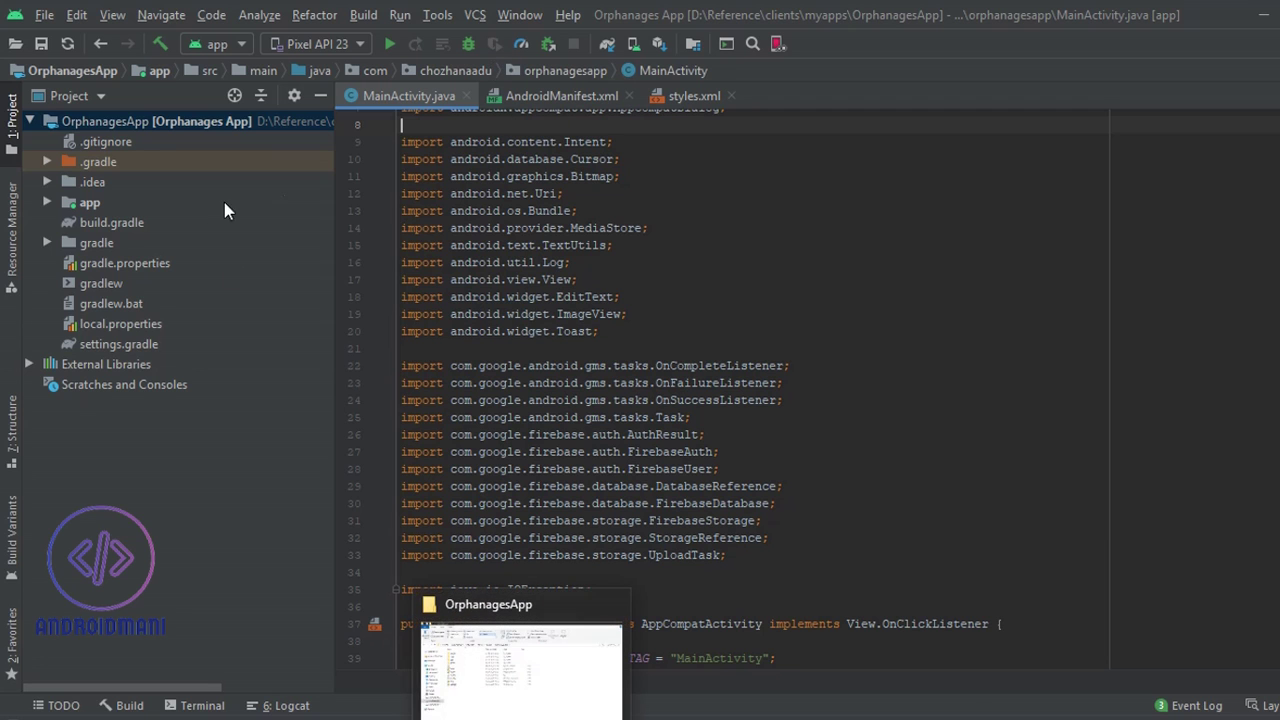
{"action": "key", "text": "alt+Tab"}
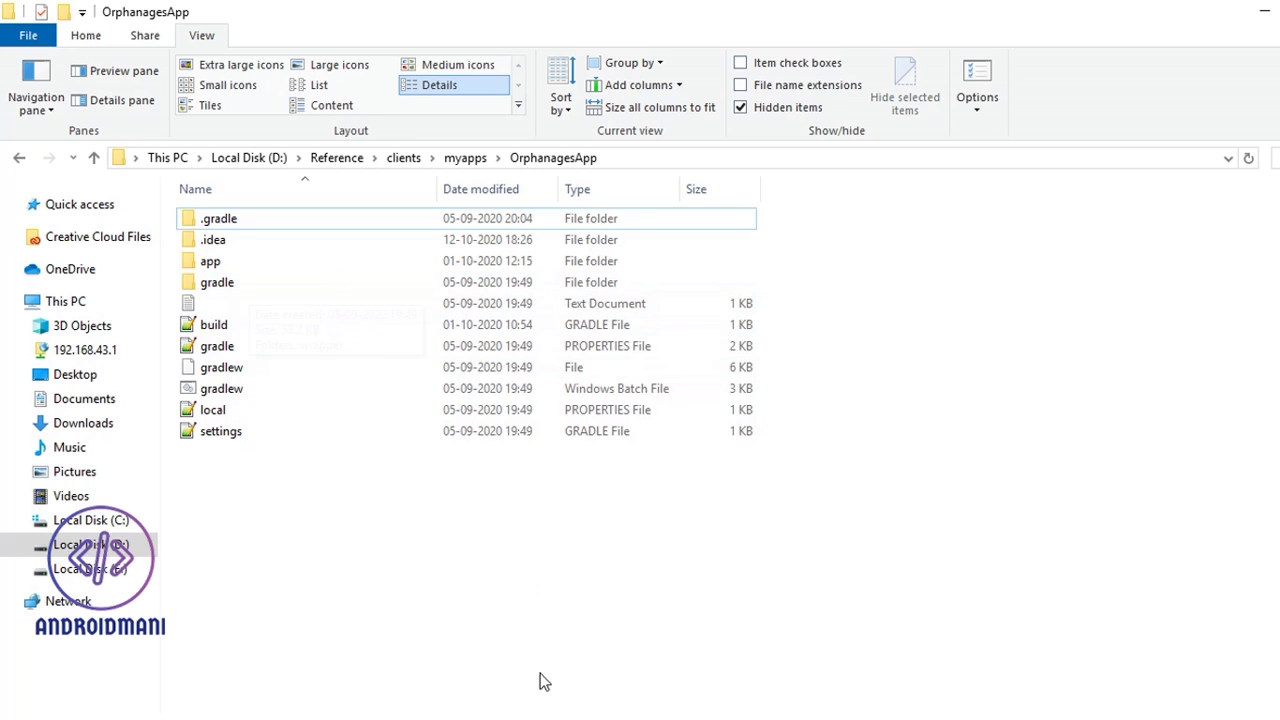
{"action": "left_click", "coordinate": [556, 718]}
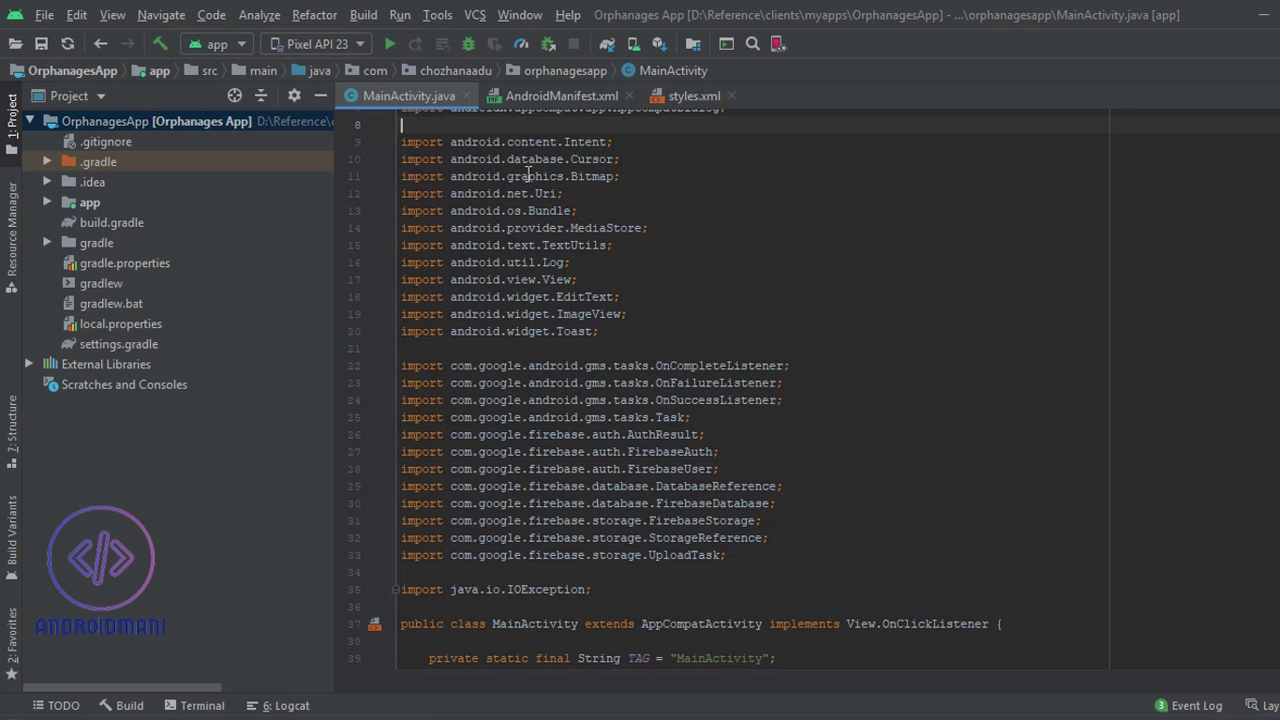
Step: Enable version control integration with Git for the project root and check the project folder for the .git folder
{"action": "left_click", "coordinate": [471, 17]}
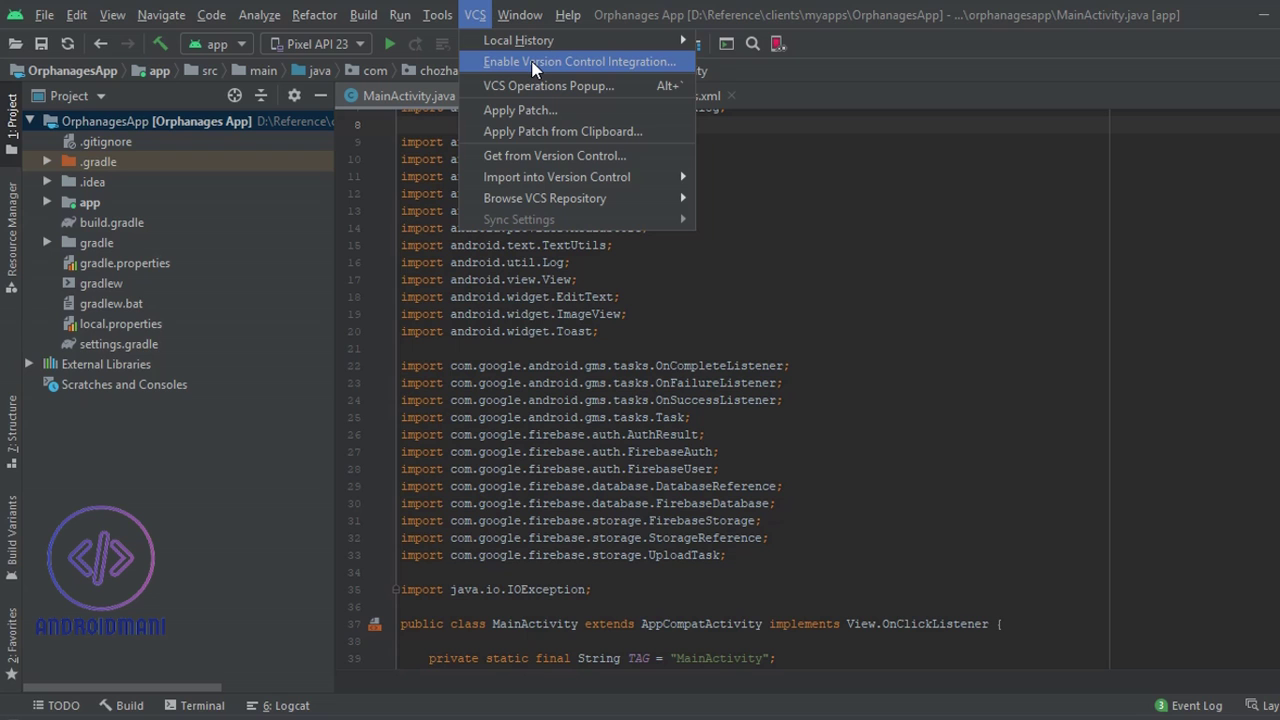
{"action": "left_click", "coordinate": [533, 64]}
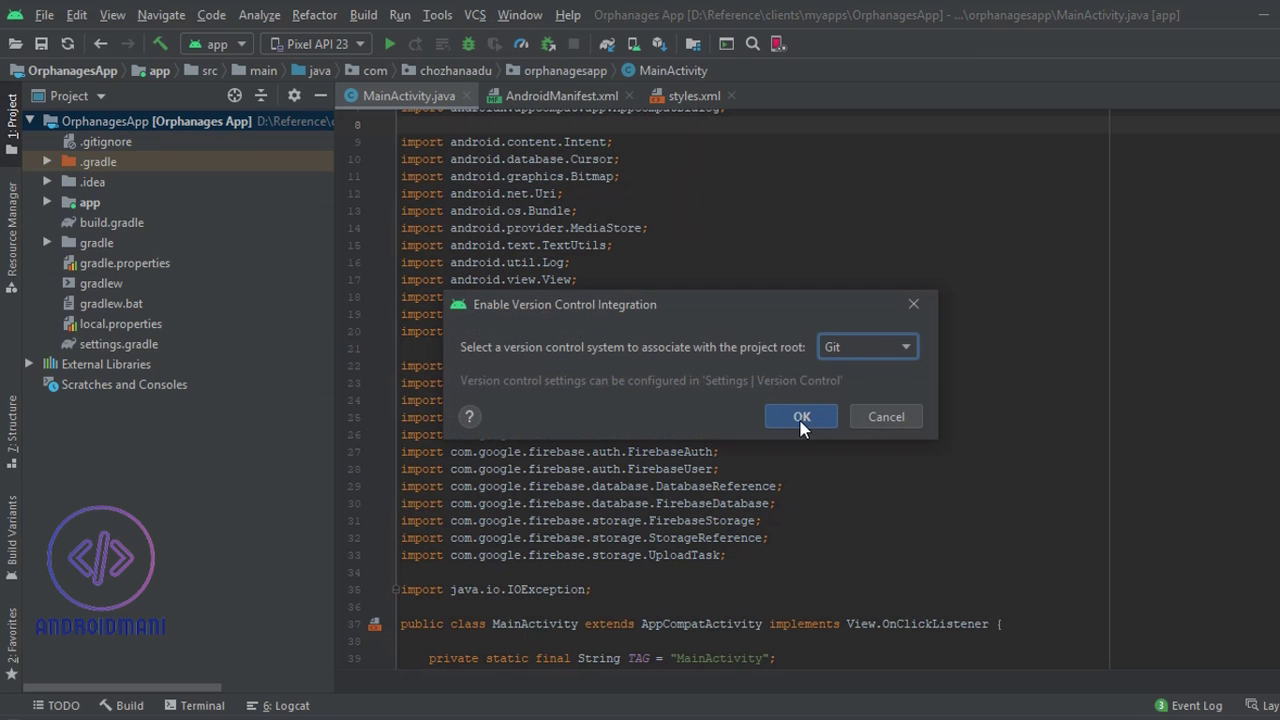
{"action": "left_click", "coordinate": [863, 348]}
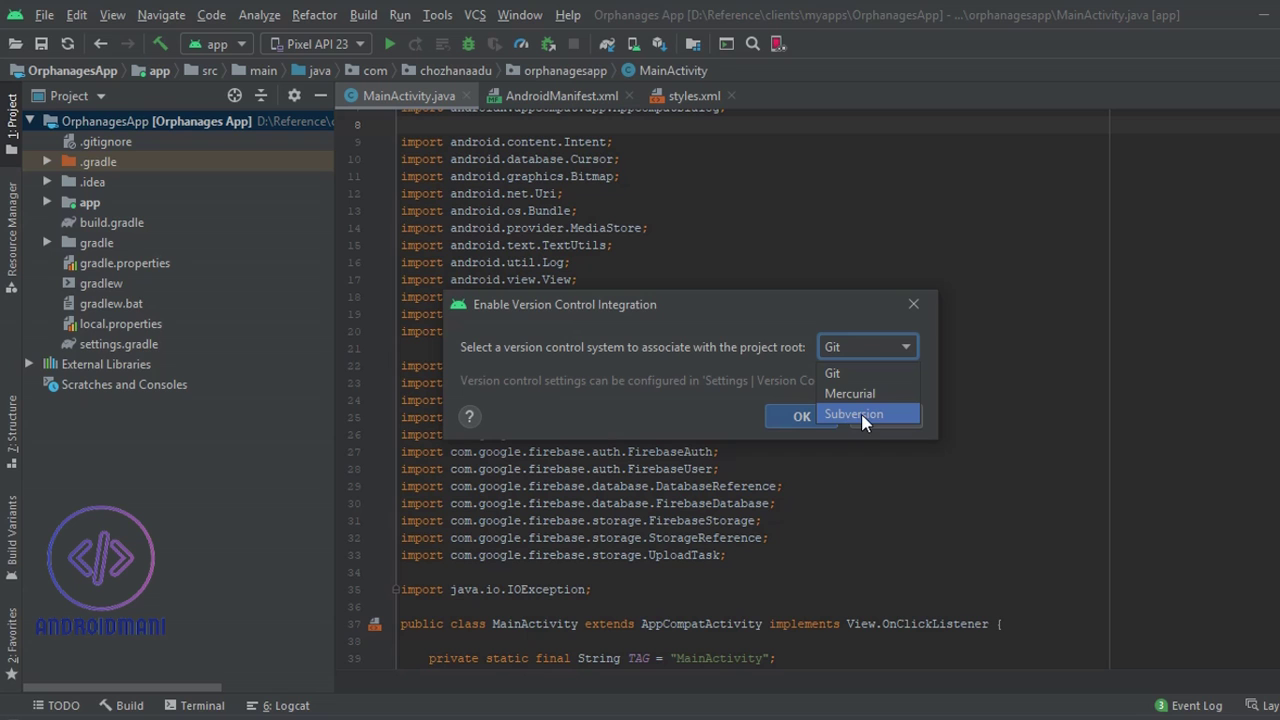
{"action": "left_click", "coordinate": [842, 374]}
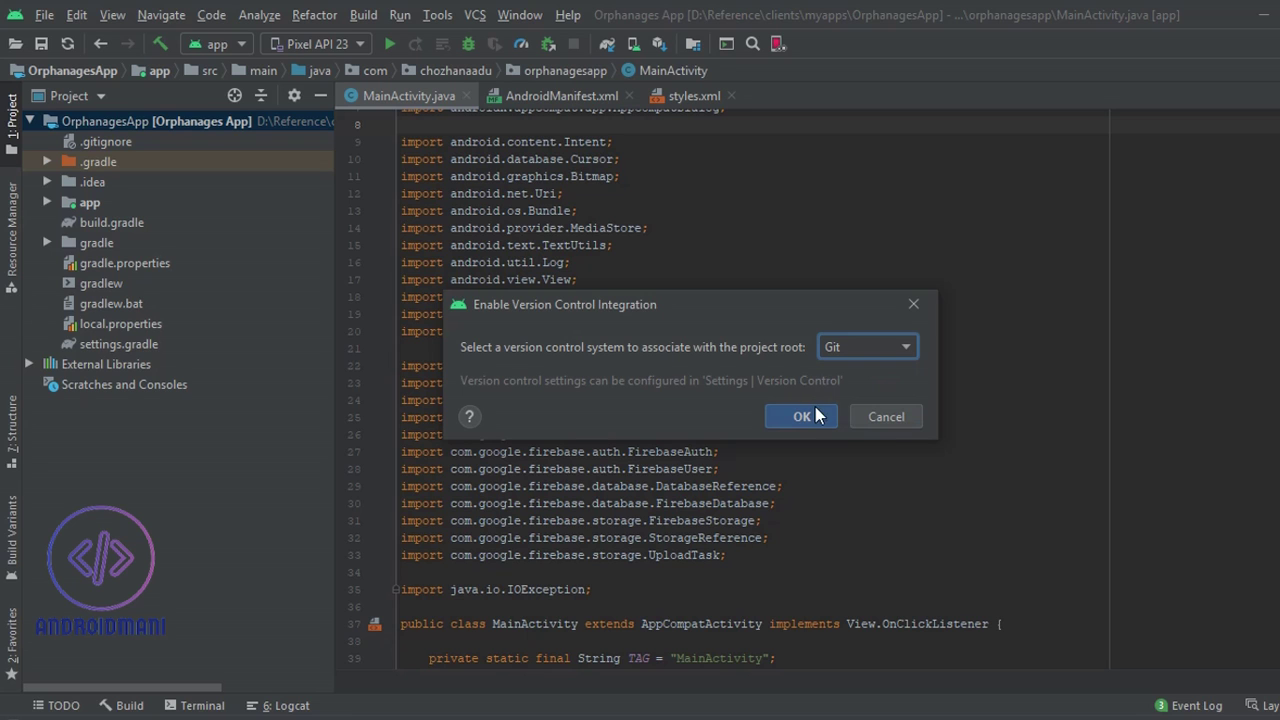
{"action": "left_click", "coordinate": [806, 416]}
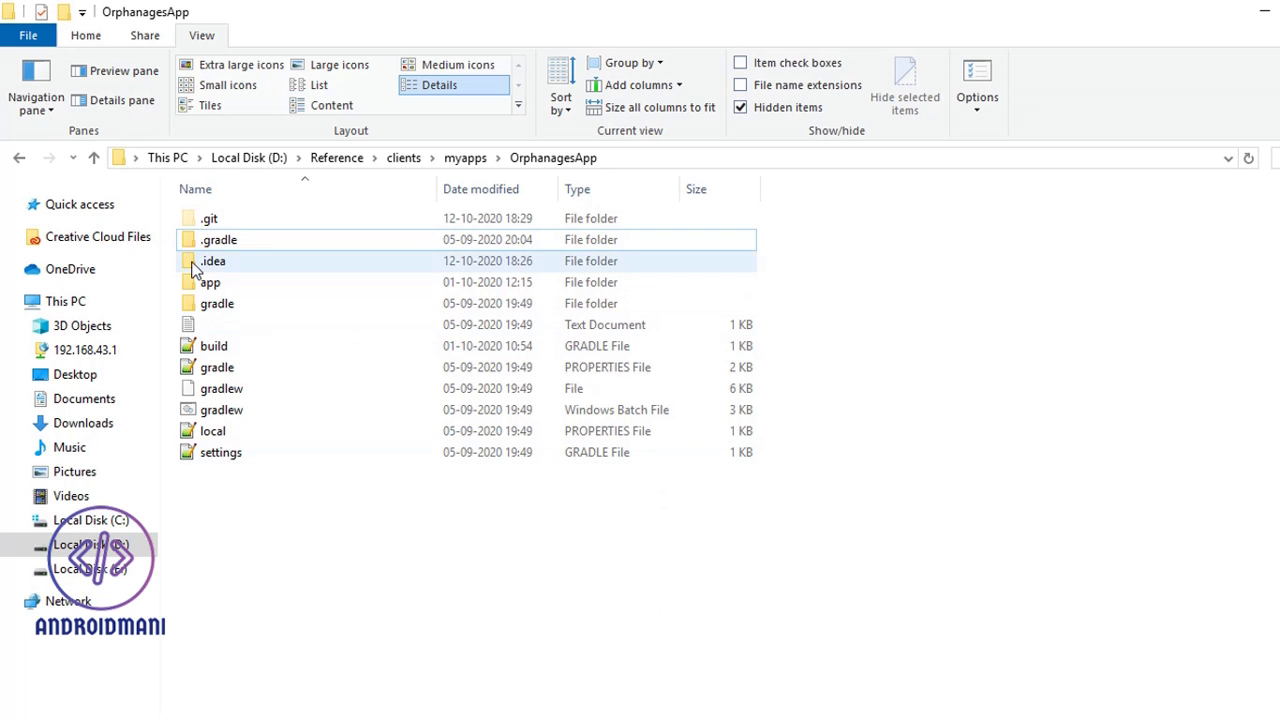
{"action": "left_click", "coordinate": [205, 222]}
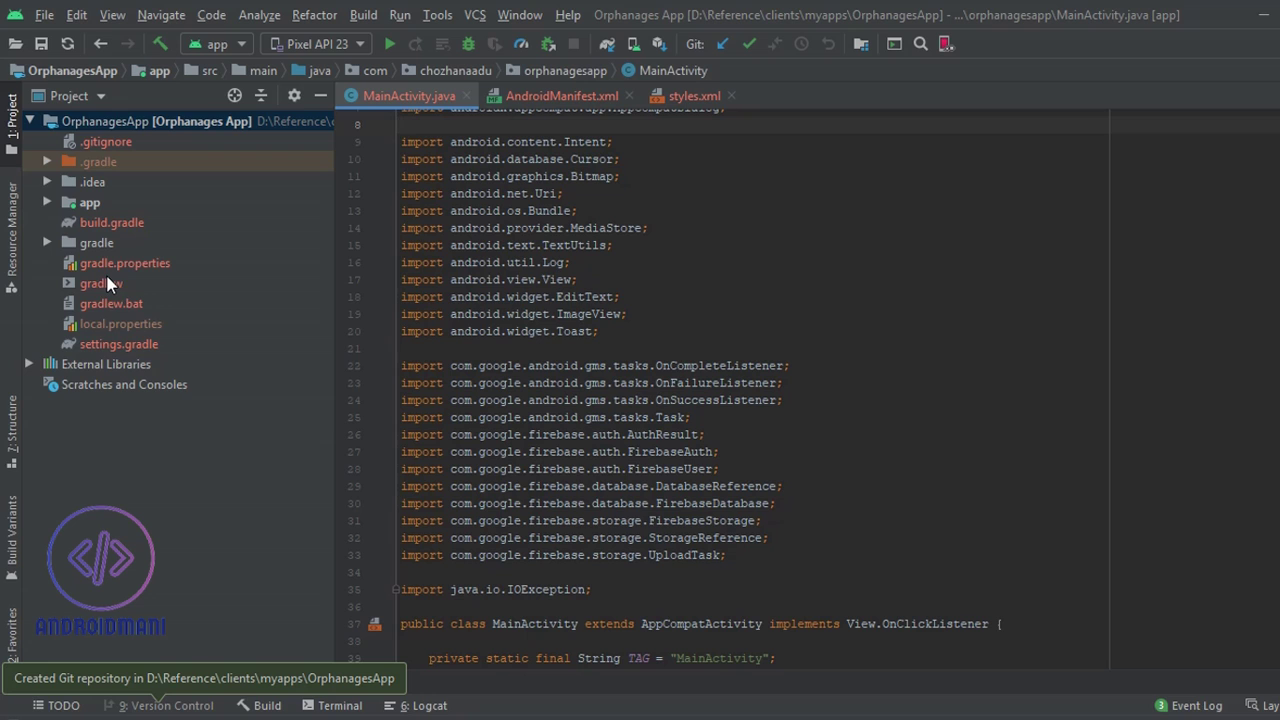
Step: Open the commit dialog and replace the commit message with "Initial commit of orphanage app by" followed by the author's name
{"action": "left_click", "coordinate": [473, 18]}
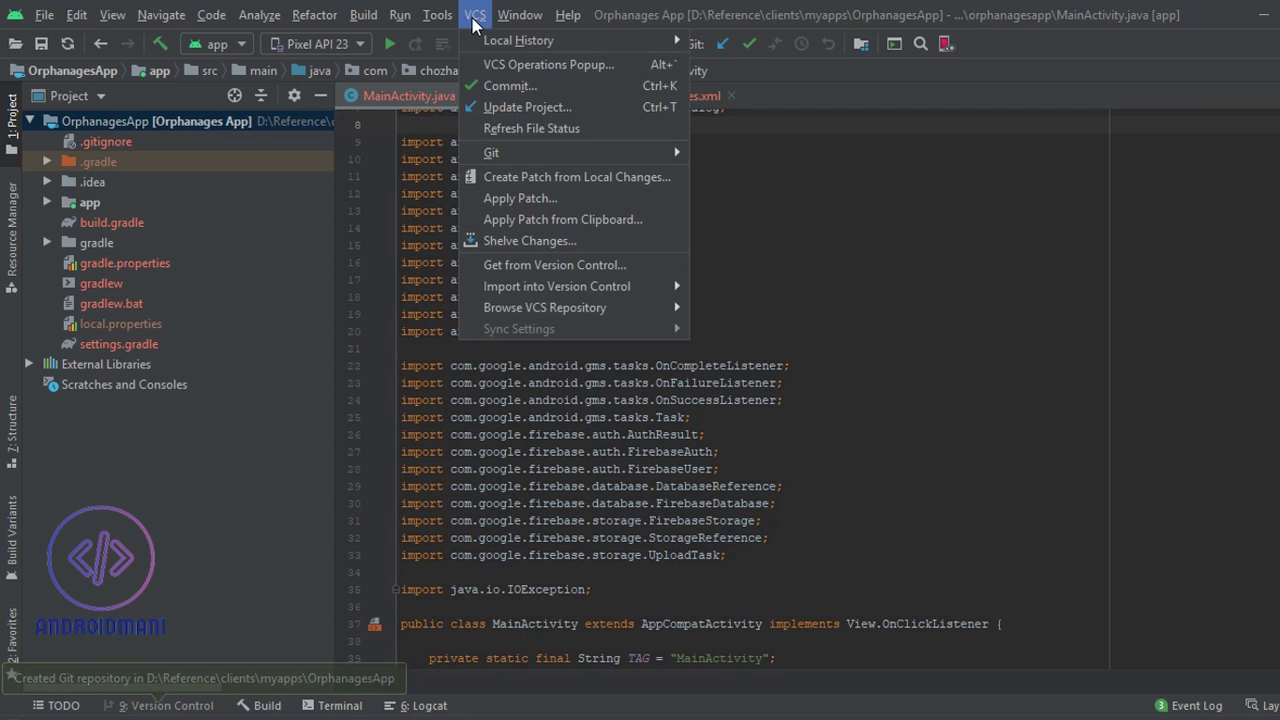
{"action": "left_click", "coordinate": [518, 87]}
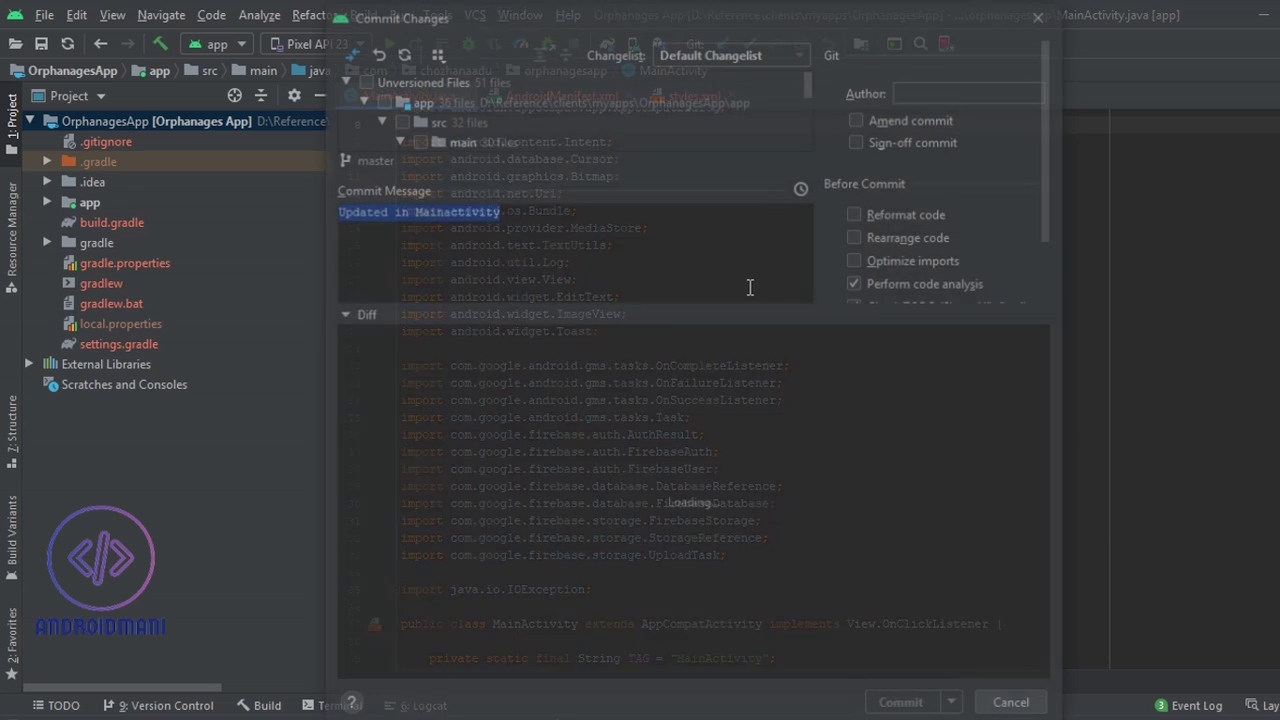
{"action": "left_click", "coordinate": [506, 210]}
{"action": "key", "text": "ctrl+a"}
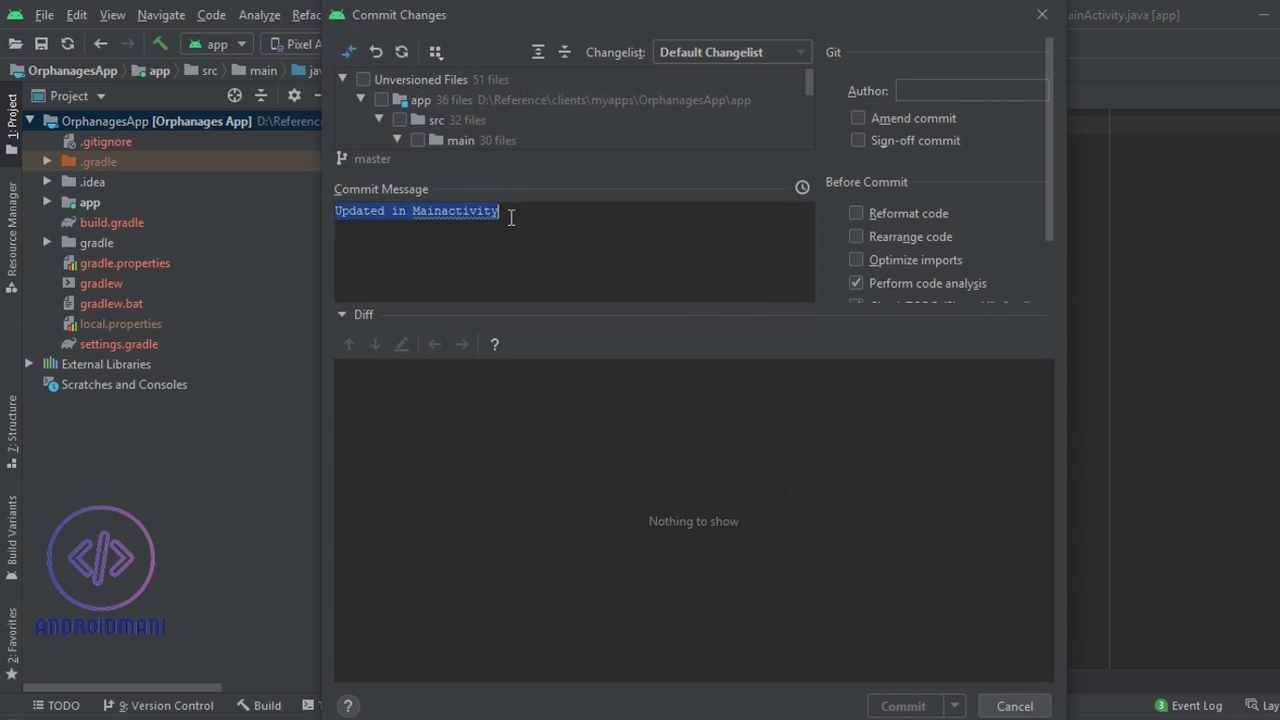
{"action": "key", "text": "BackSpace"}
{"action": "type", "text": "Ini"}
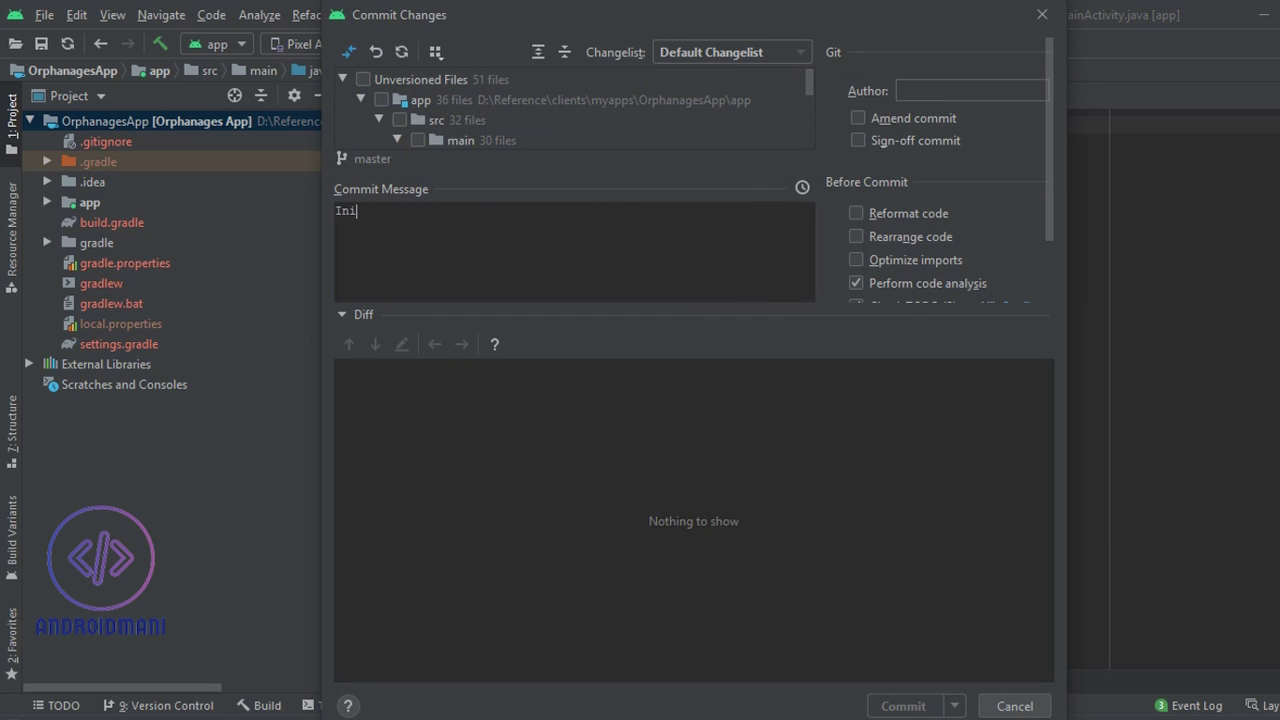
{"action": "type", "text": "tial commit"}
{"action": "type", "text": "of orphanage app b"}
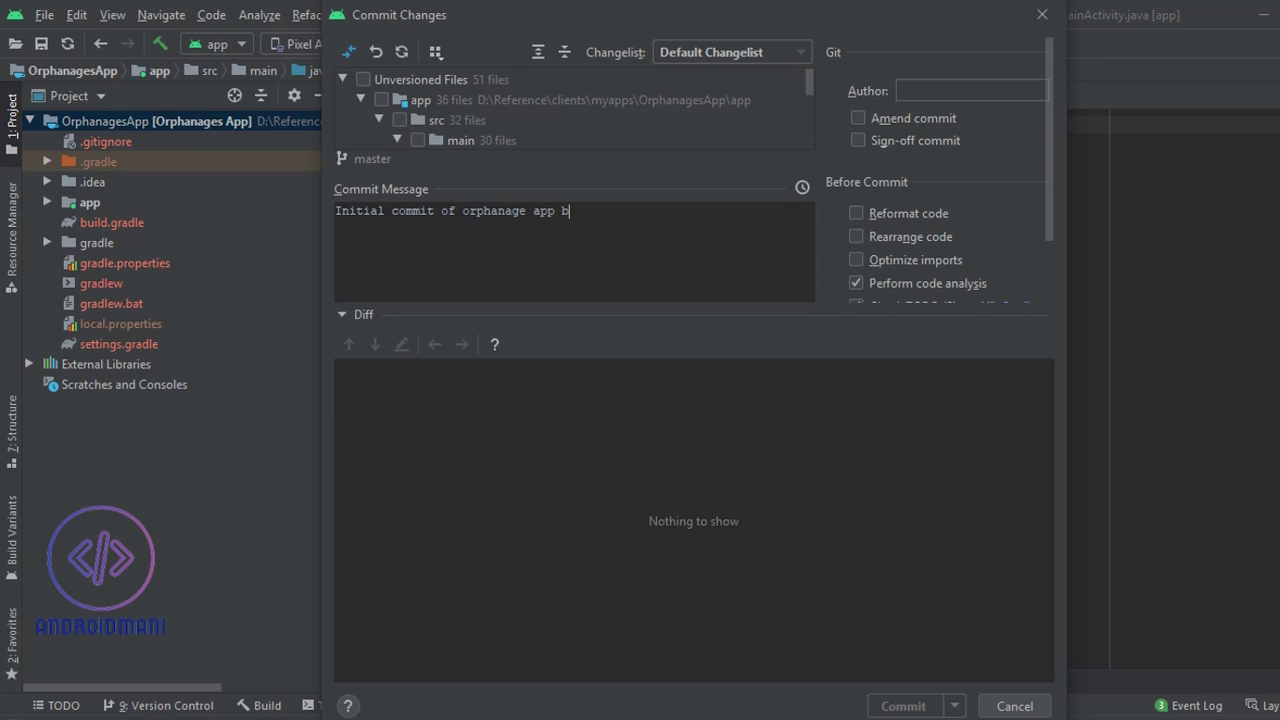
{"action": "type", "text": "y Mani"}
Step: Enlarge the changed-files area of the commit dialog and include all unversioned files in the commit
{"action": "left_click_drag", "start_coordinate": [734, 320], "coordinate": [734, 566]}
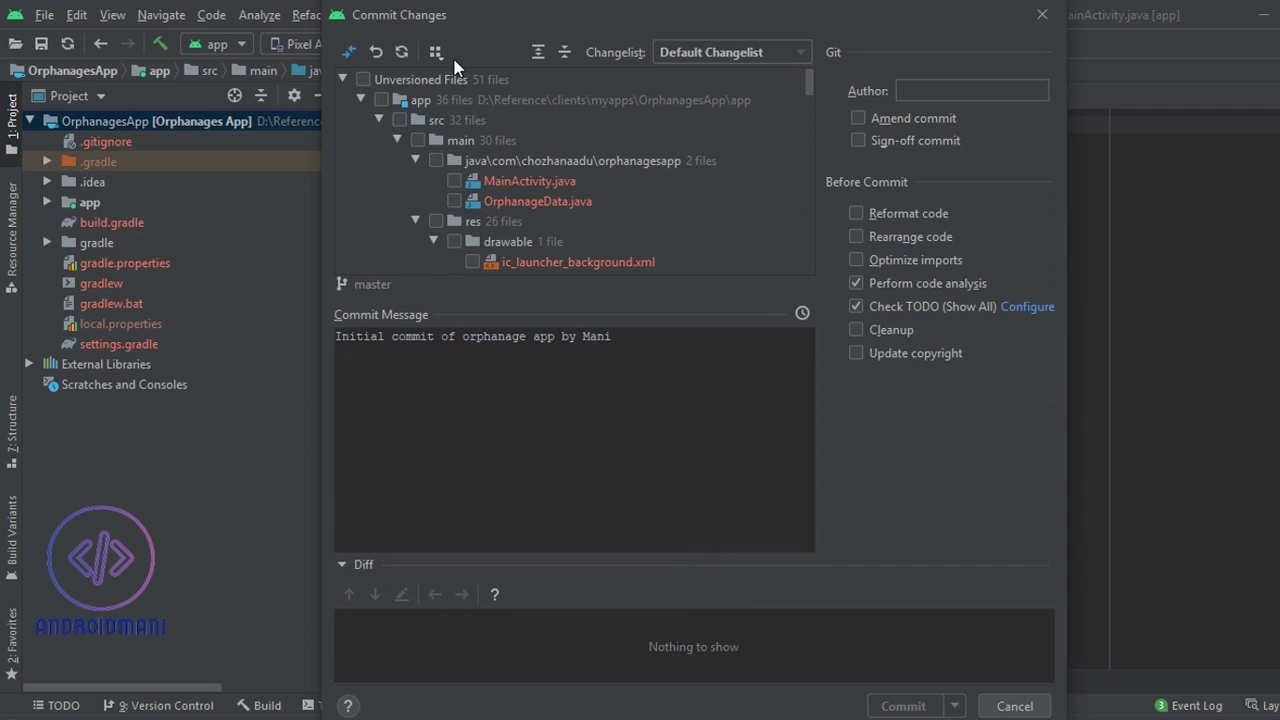
{"action": "left_click", "coordinate": [363, 80]}
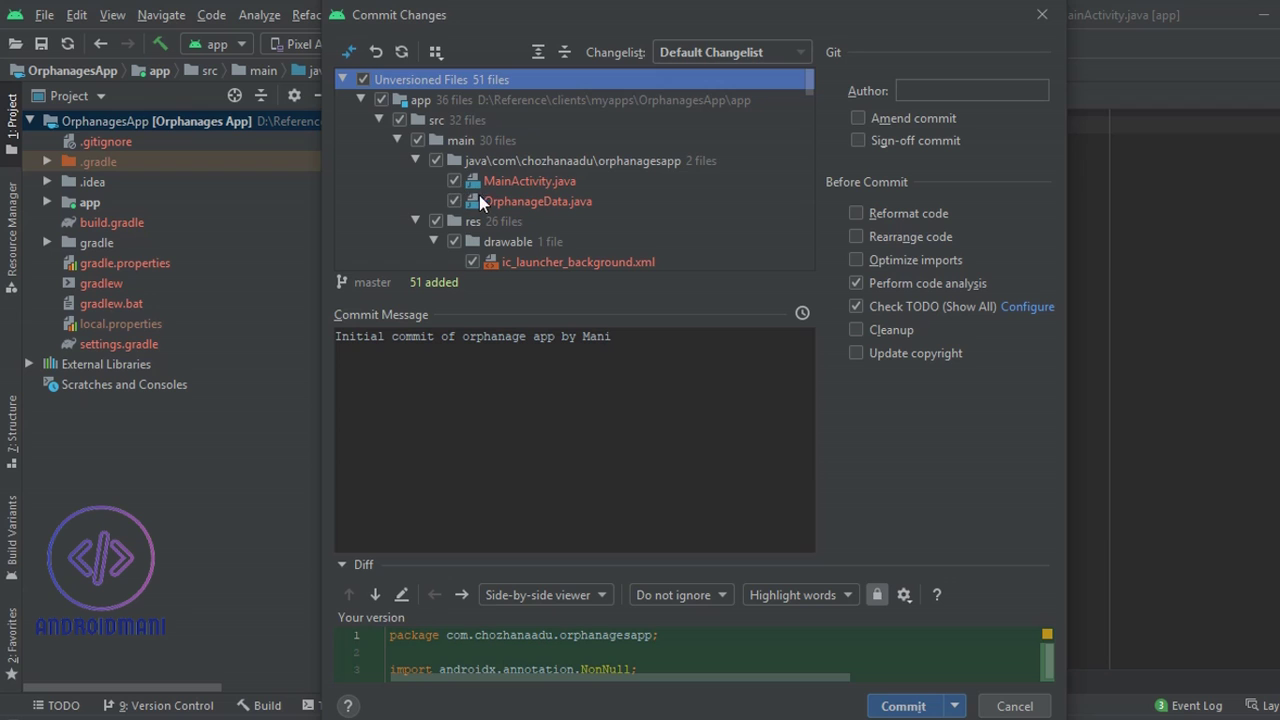
{"action": "scroll", "coordinate": [500, 188], "scroll_direction": "down", "scroll_amount": 8}
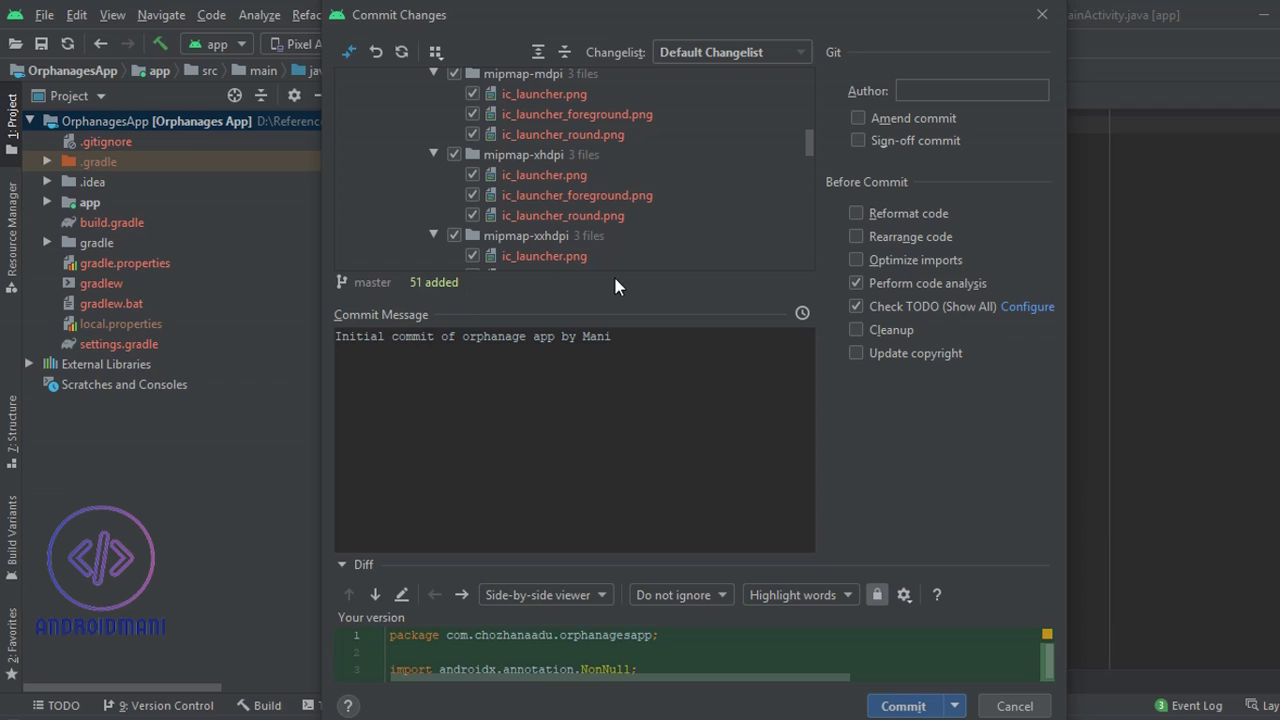
Step: Commit all the included project files to the master branch, skipping the review of the code analysis problems
{"action": "left_click", "coordinate": [905, 706]}
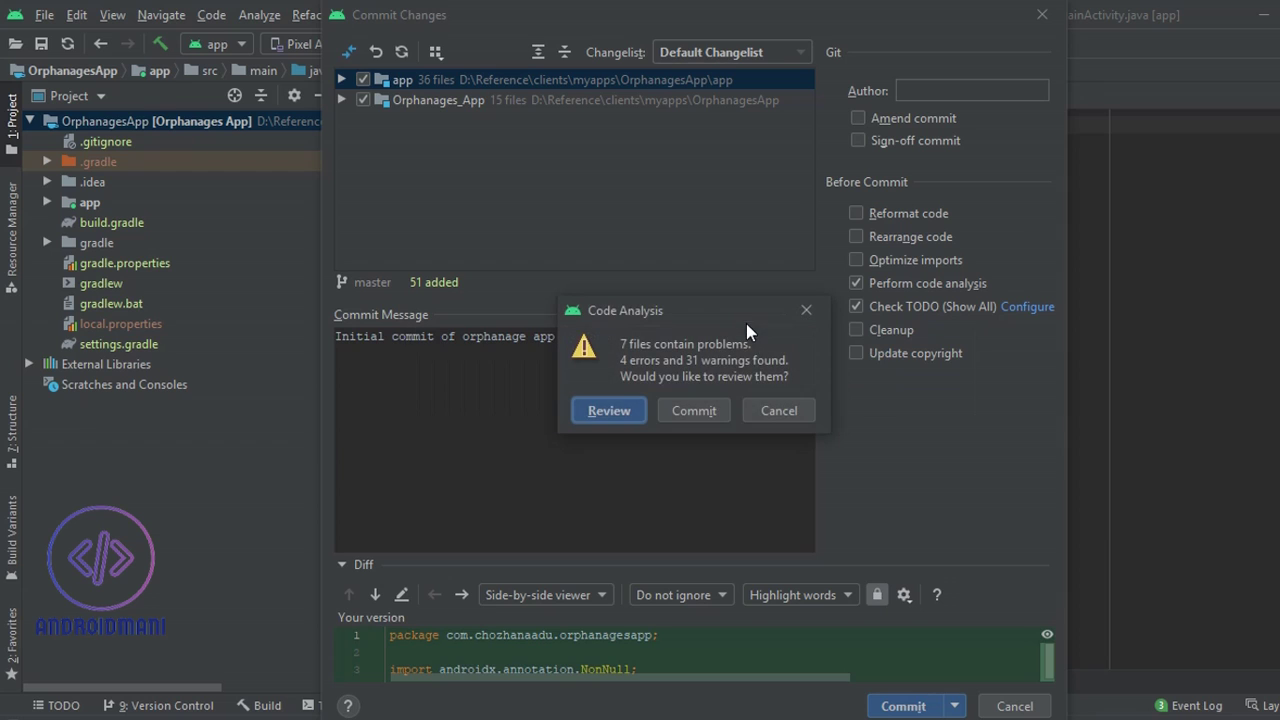
{"action": "left_click", "coordinate": [700, 414]}
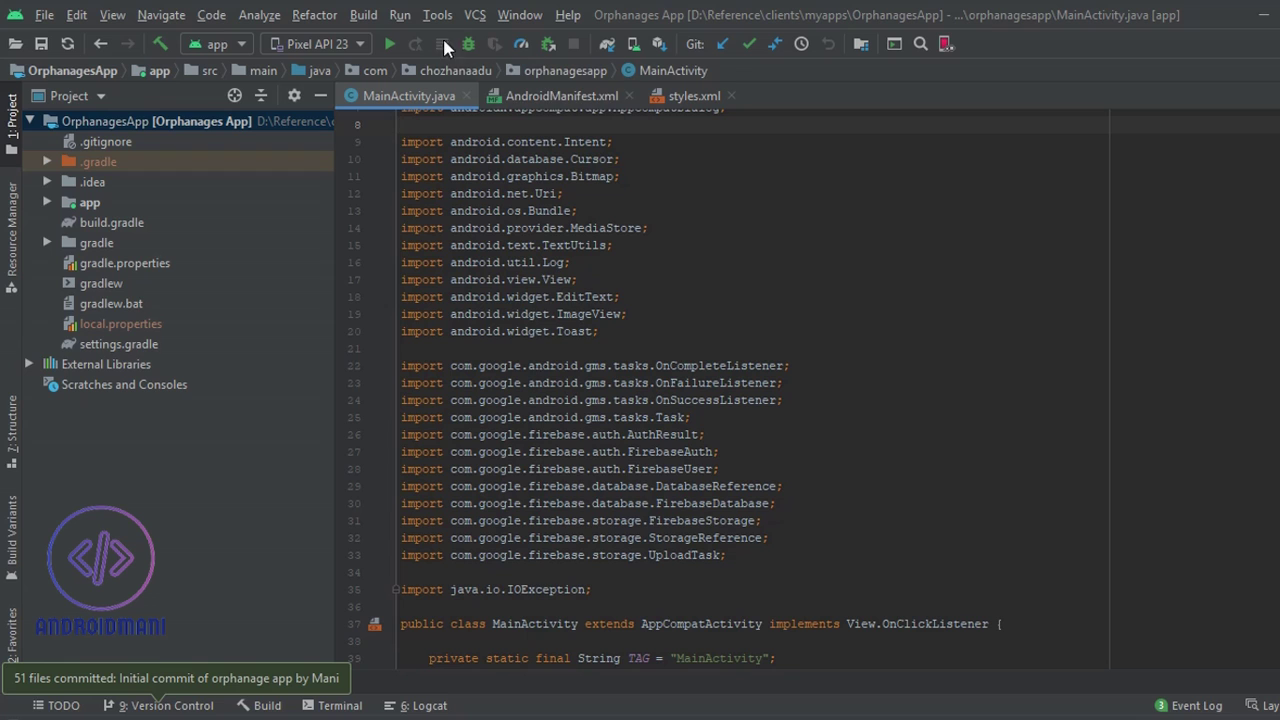
Step: Start a Git push and define a remote named orphanage using the copied Bitbucket repository URL
{"action": "left_click", "coordinate": [474, 15]}
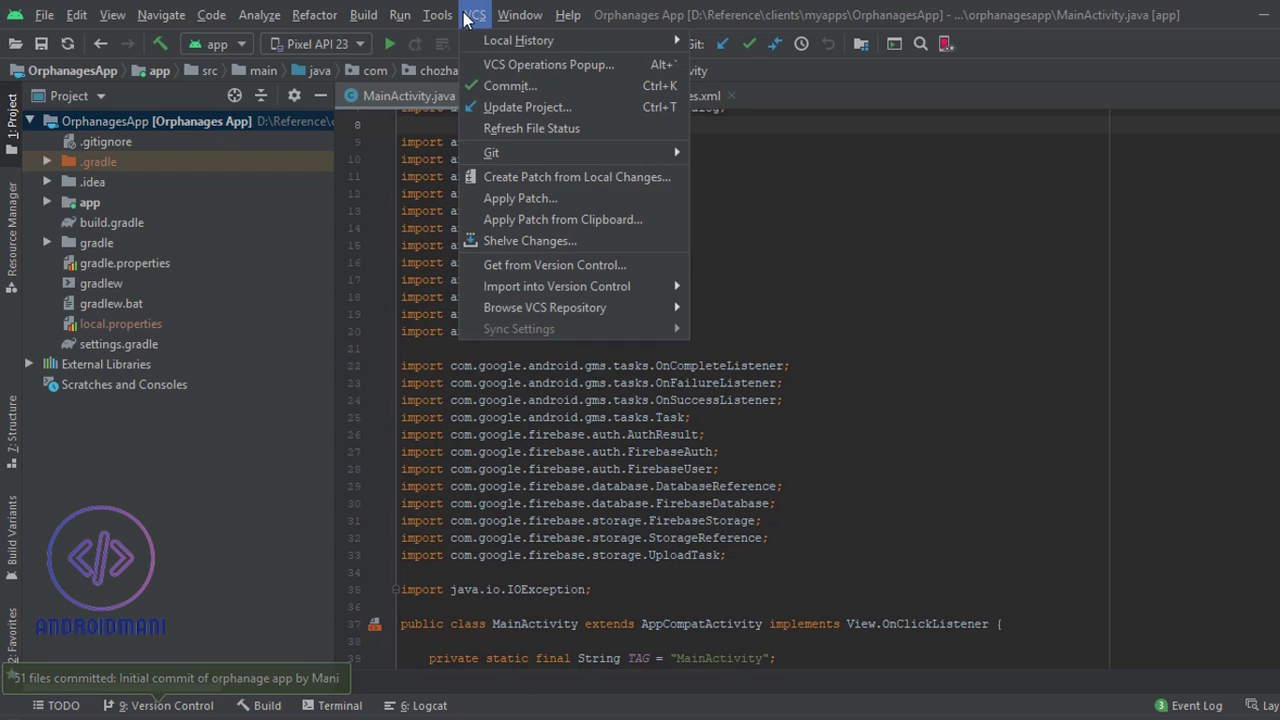
{"action": "mouse_move", "coordinate": [526, 152]}
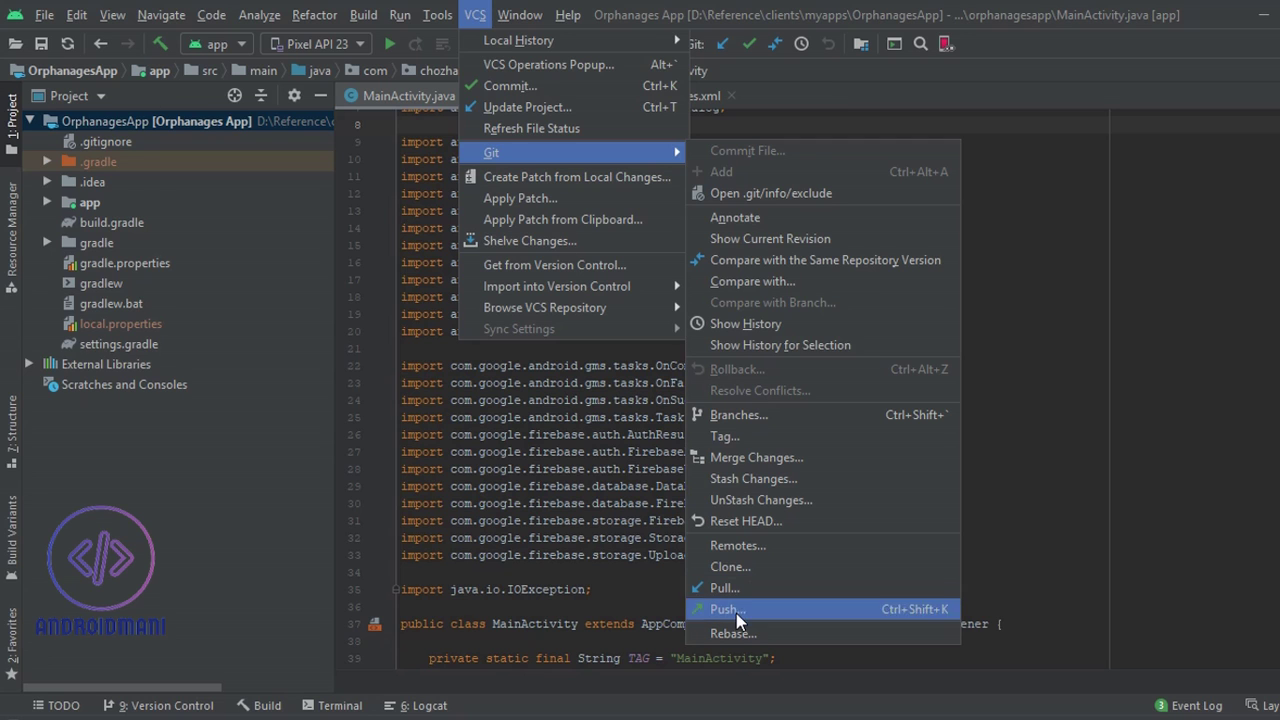
{"action": "left_click", "coordinate": [734, 604]}
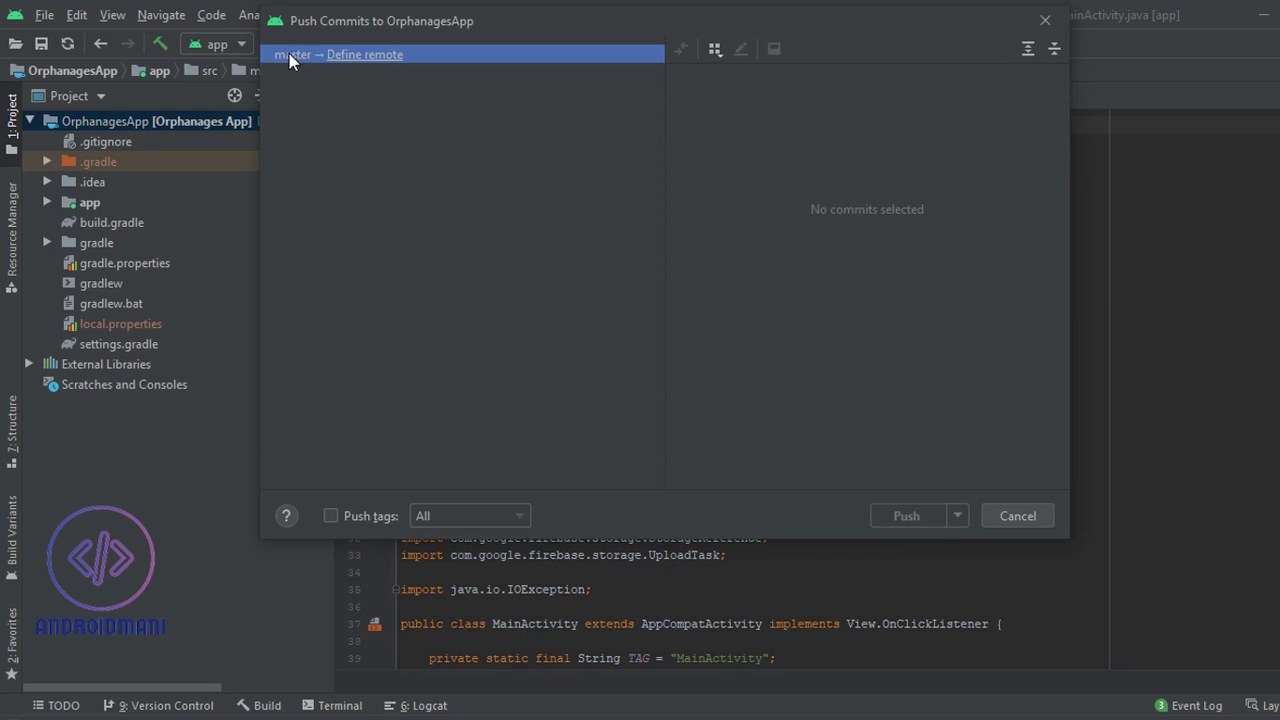
{"action": "left_click", "coordinate": [369, 60]}
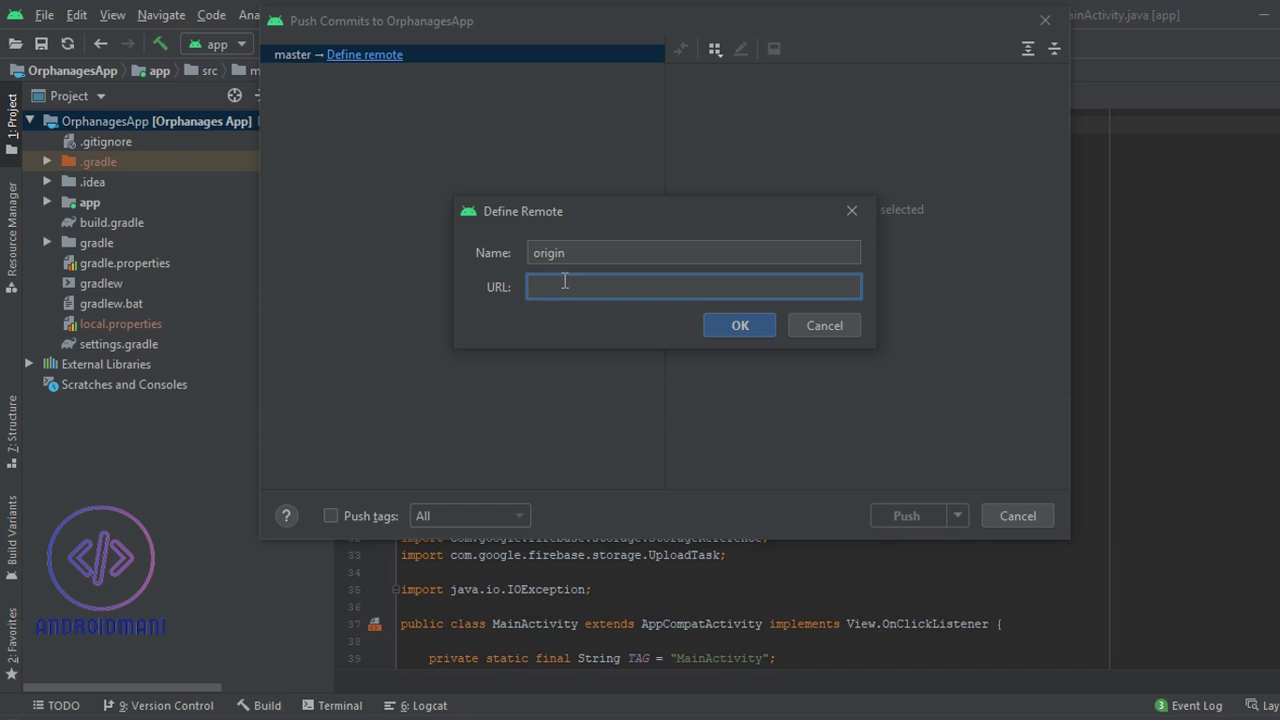
{"action": "key", "text": "ctrl+v"}
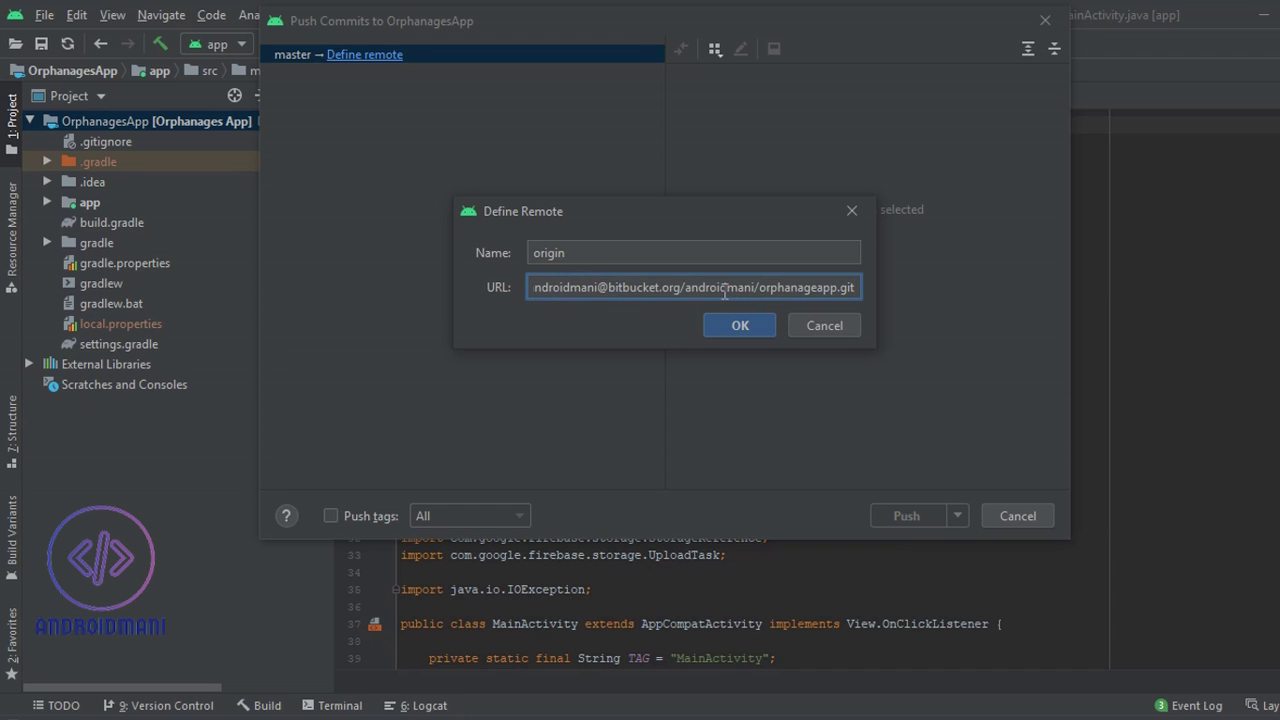
{"action": "left_click_drag", "start_coordinate": [724, 292], "coordinate": [627, 299]}
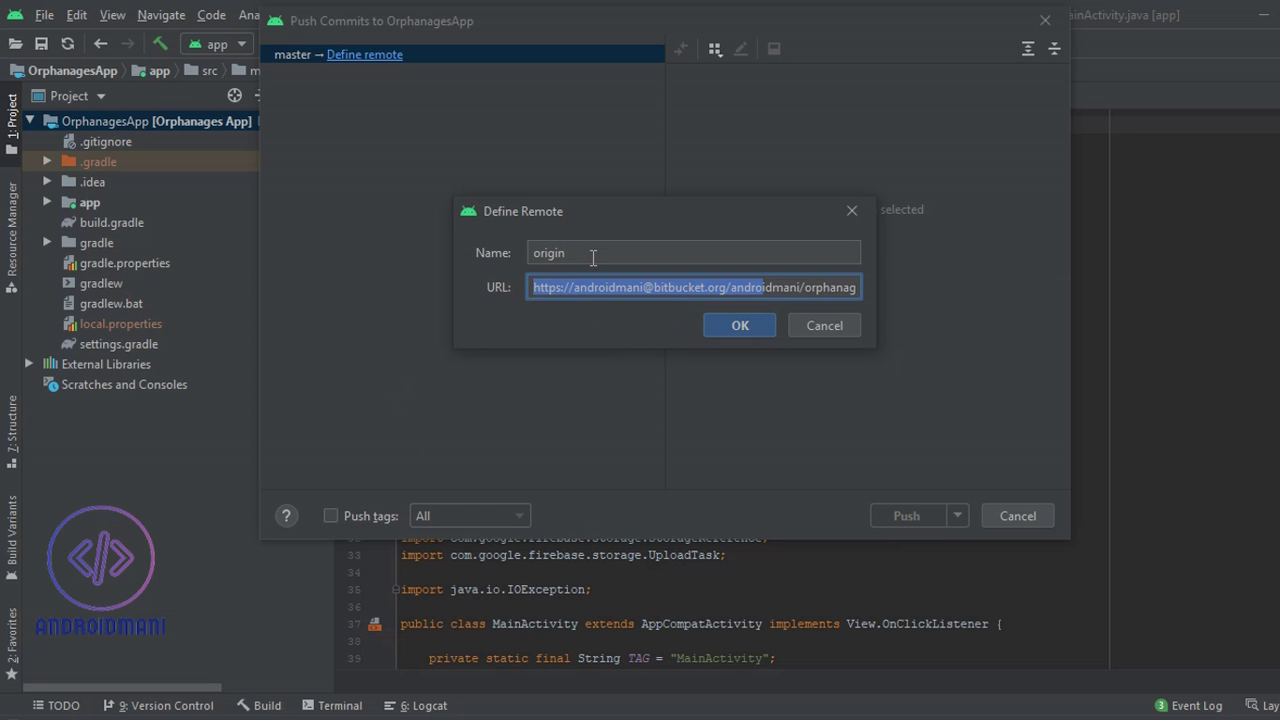
{"action": "left_click_drag", "start_coordinate": [674, 257], "coordinate": [483, 265]}
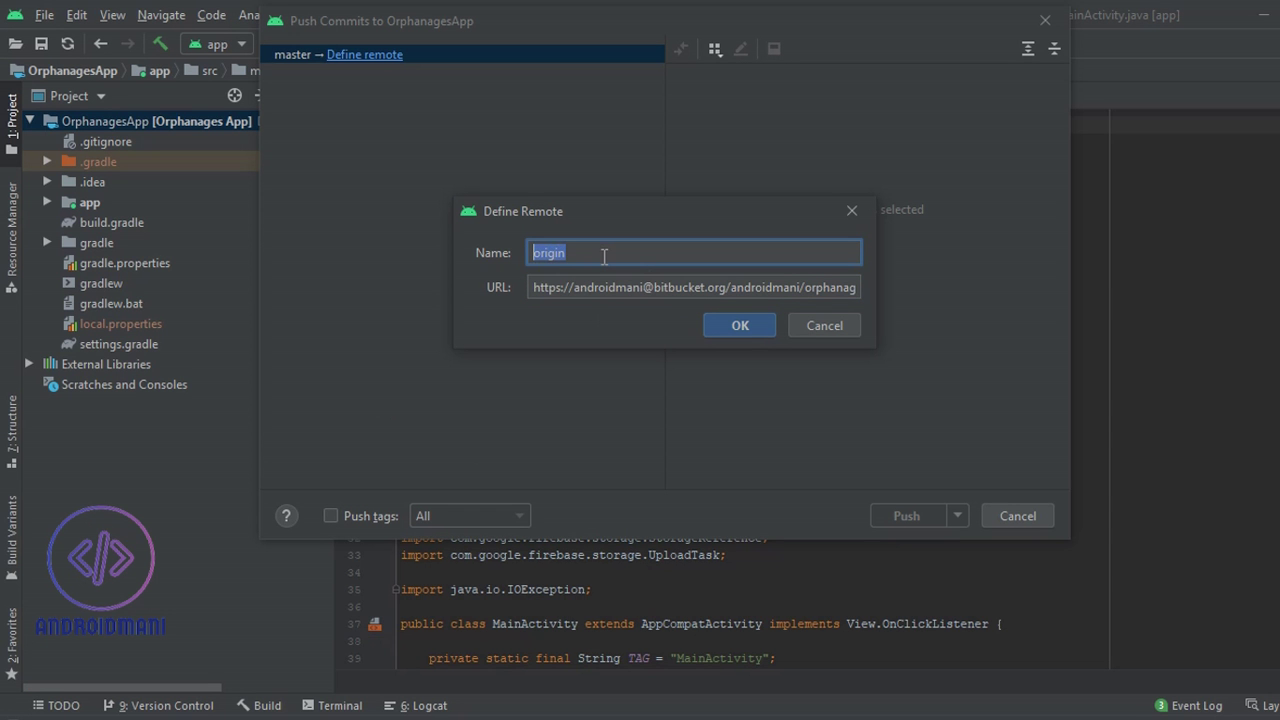
{"action": "type", "text": "orphanage"}
{"action": "left_click", "coordinate": [737, 323]}
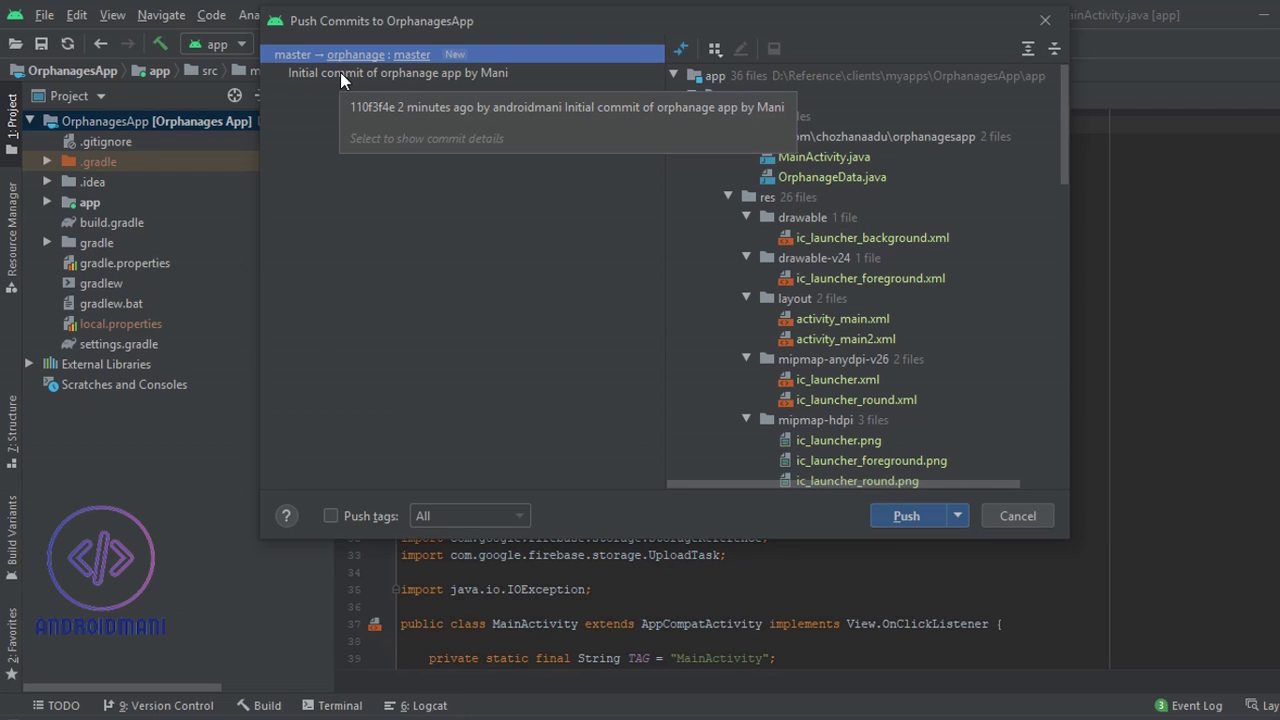
Step: Inspect the initial commit's details and push it to the master branch of the orphanage remote
{"action": "left_click", "coordinate": [343, 73]}
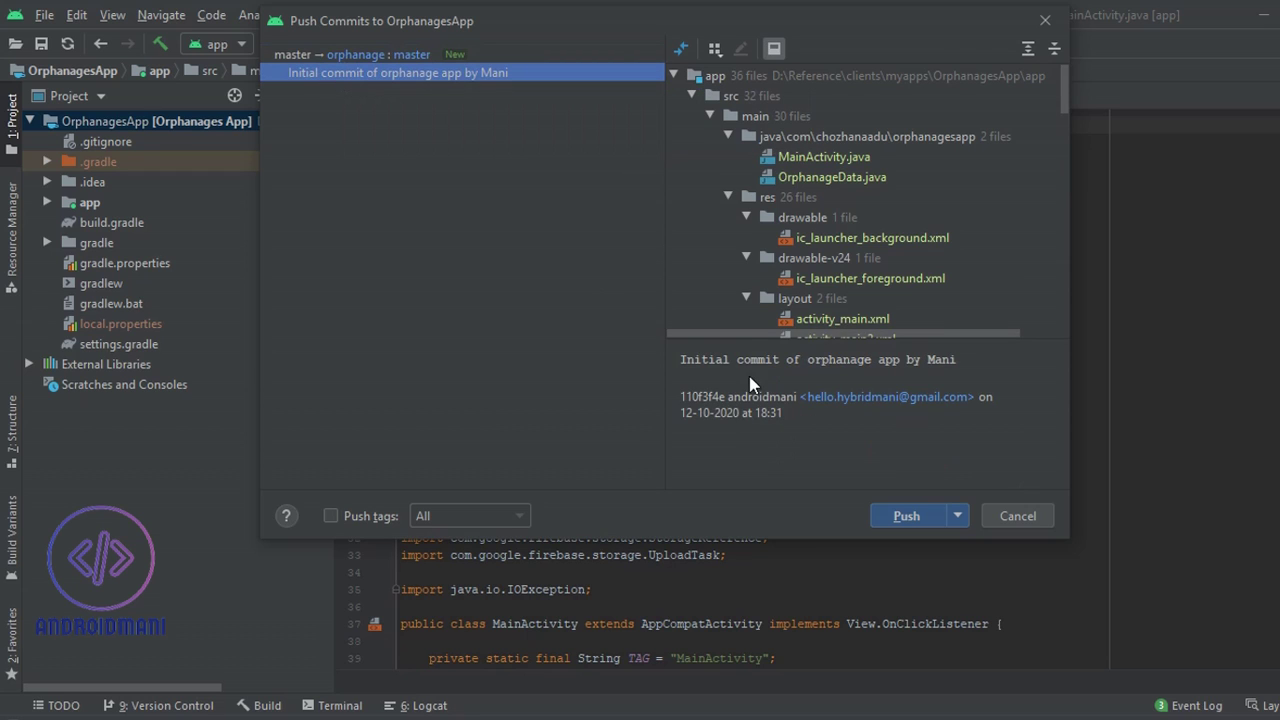
{"action": "double_click", "coordinate": [701, 398]}
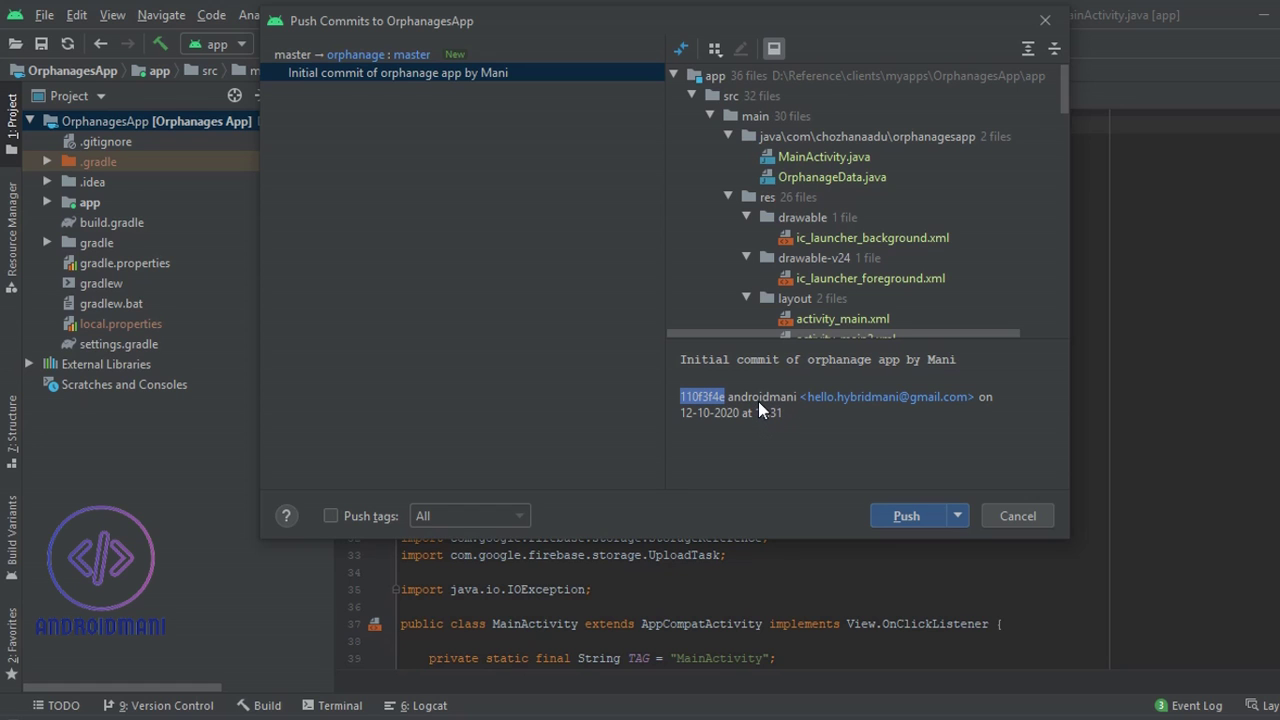
{"action": "left_click", "coordinate": [910, 517]}
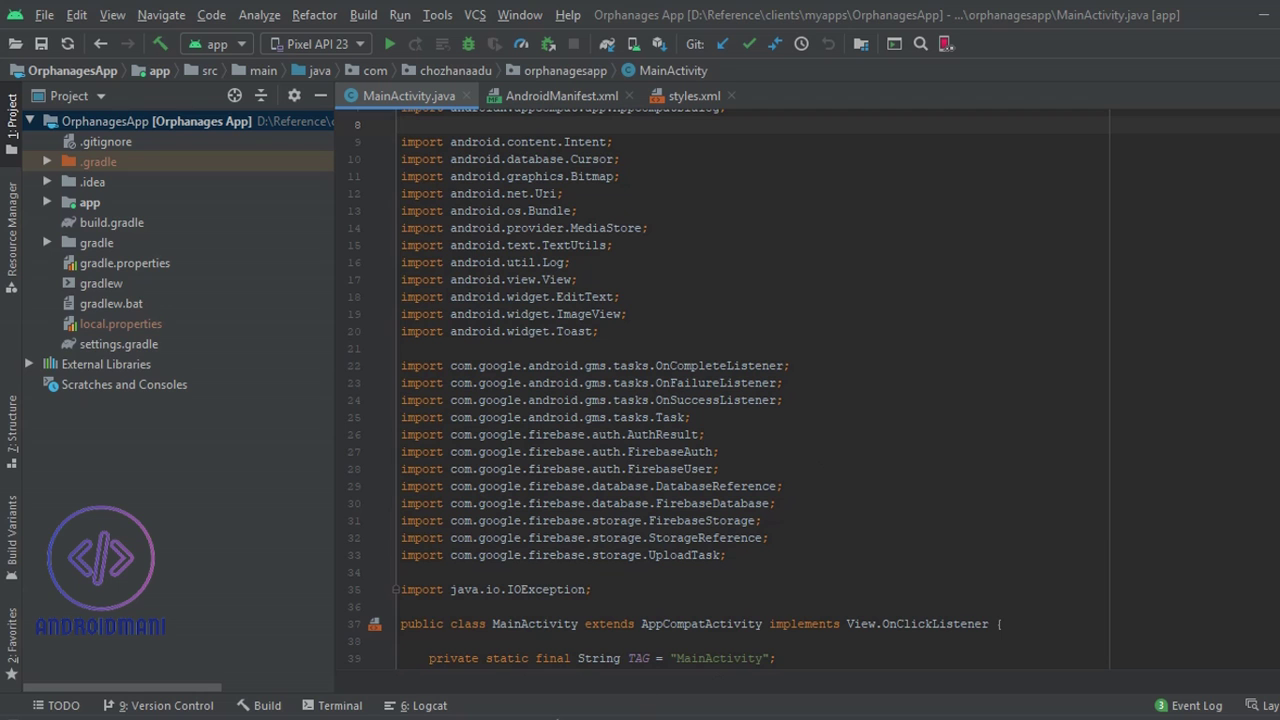
Step: Switch to the browser, reload the OrphanageApp repository on Bitbucket, and examine its source files and commit list
{"action": "key", "text": "alt+Tab"}
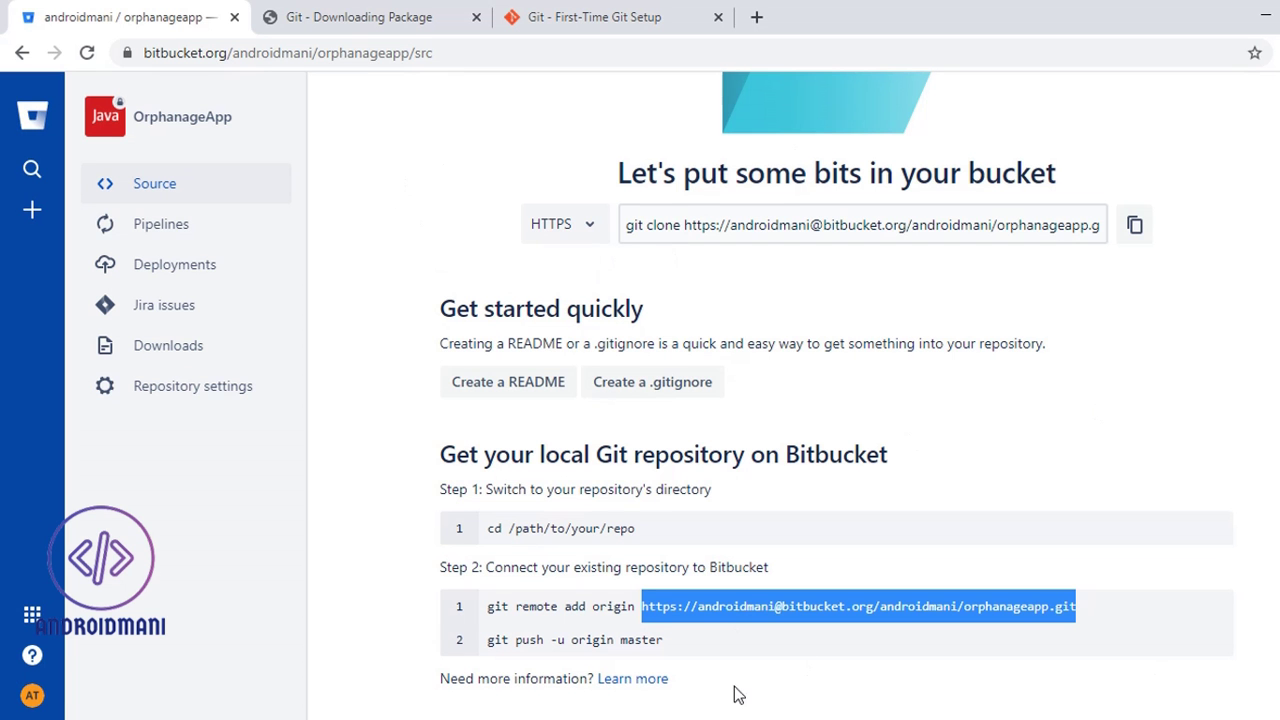
{"action": "key", "text": "alt+Tab"}
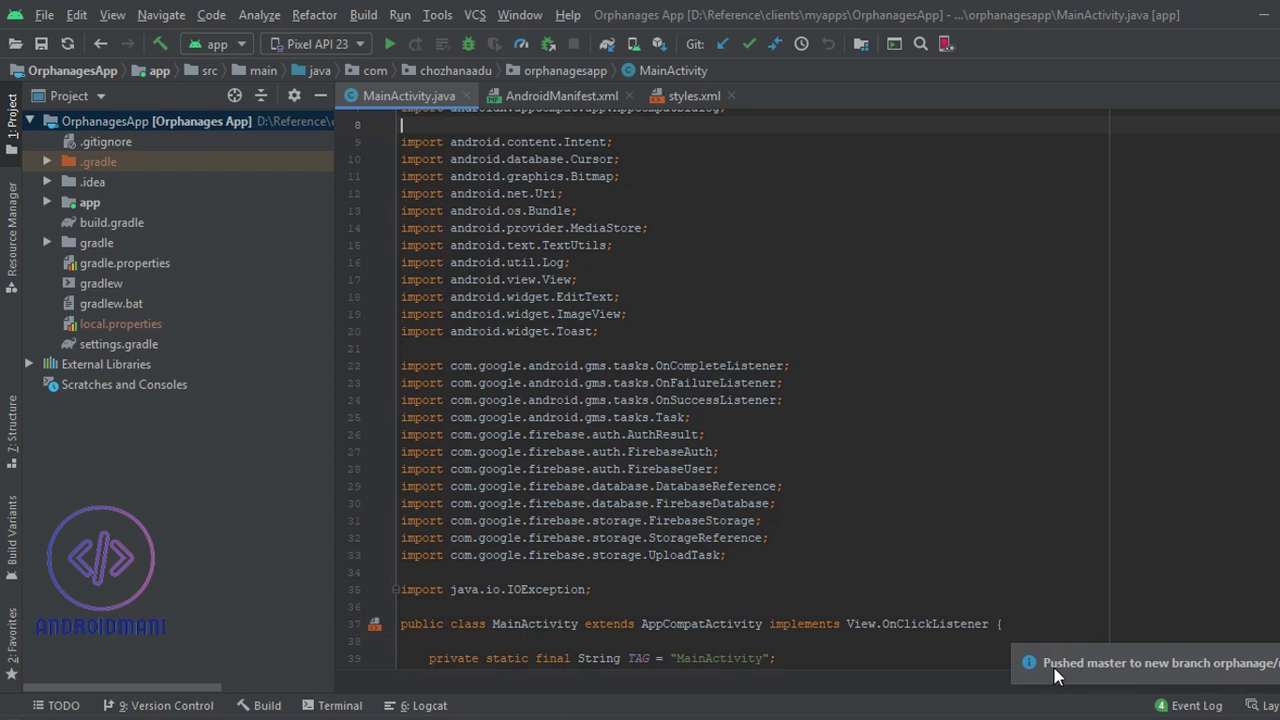
{"action": "left_click", "coordinate": [1125, 662]}
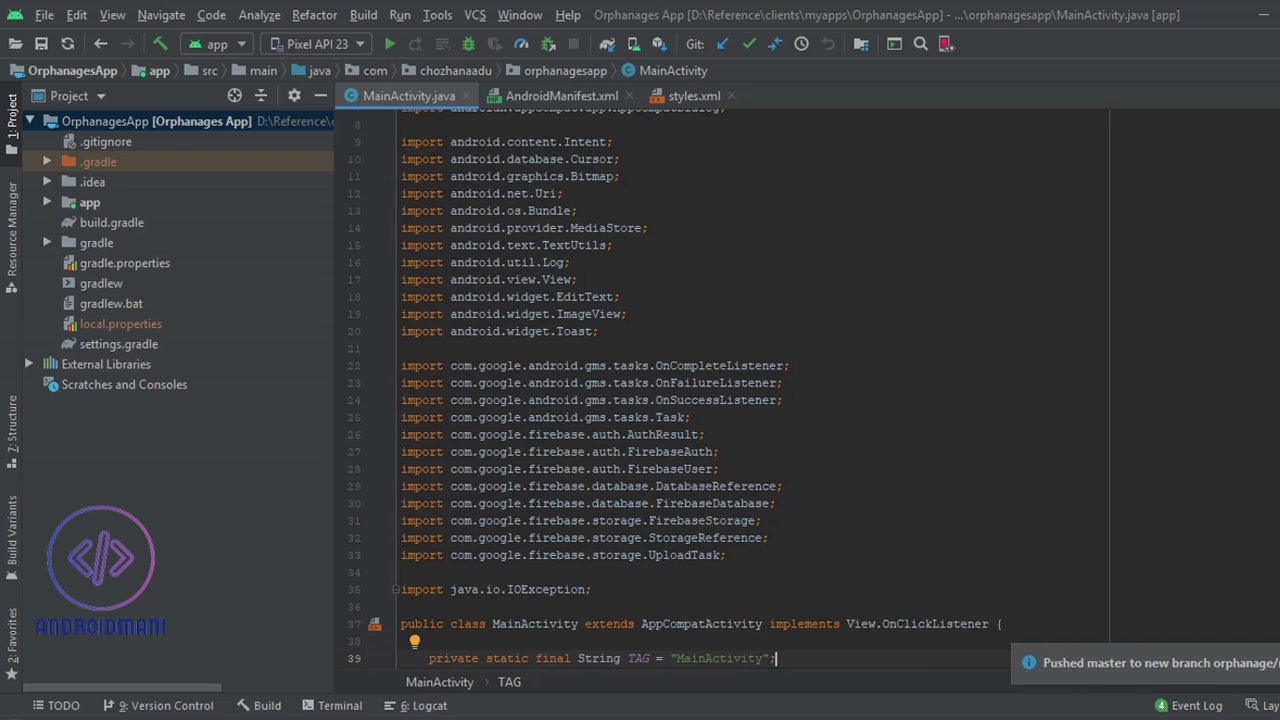
{"action": "left_click", "coordinate": [570, 657]}
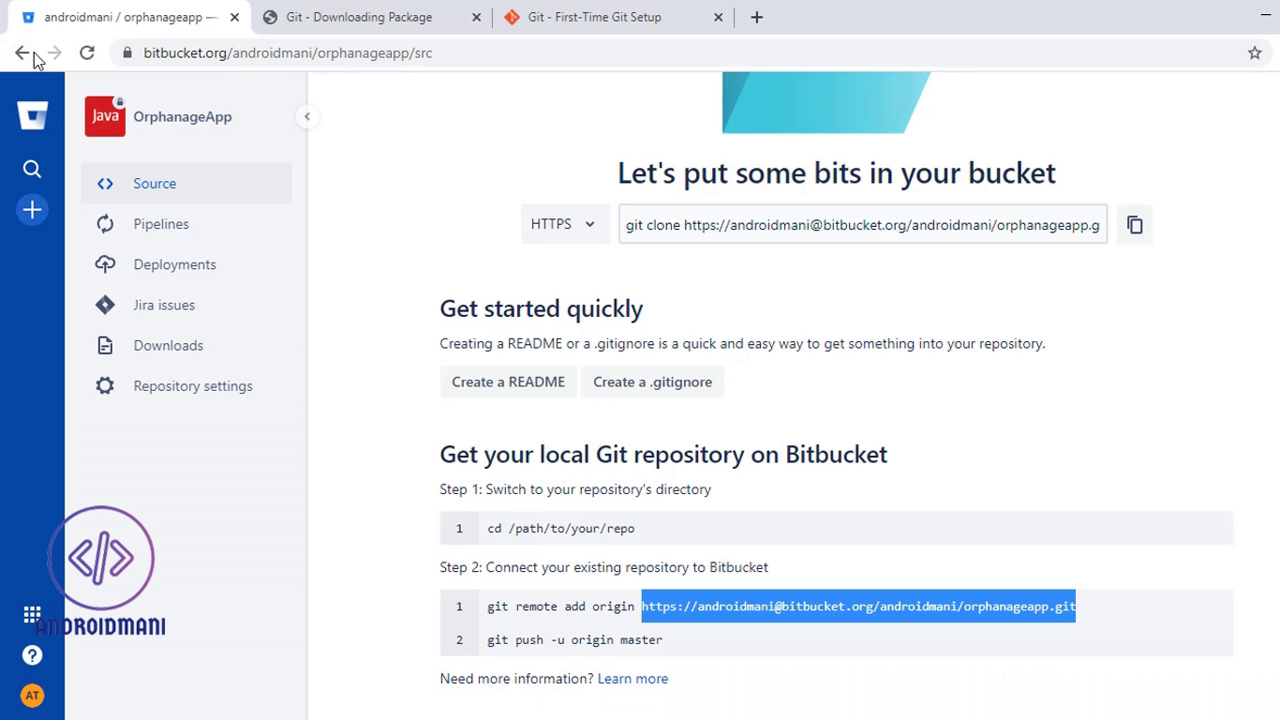
{"action": "left_click", "coordinate": [87, 55]}
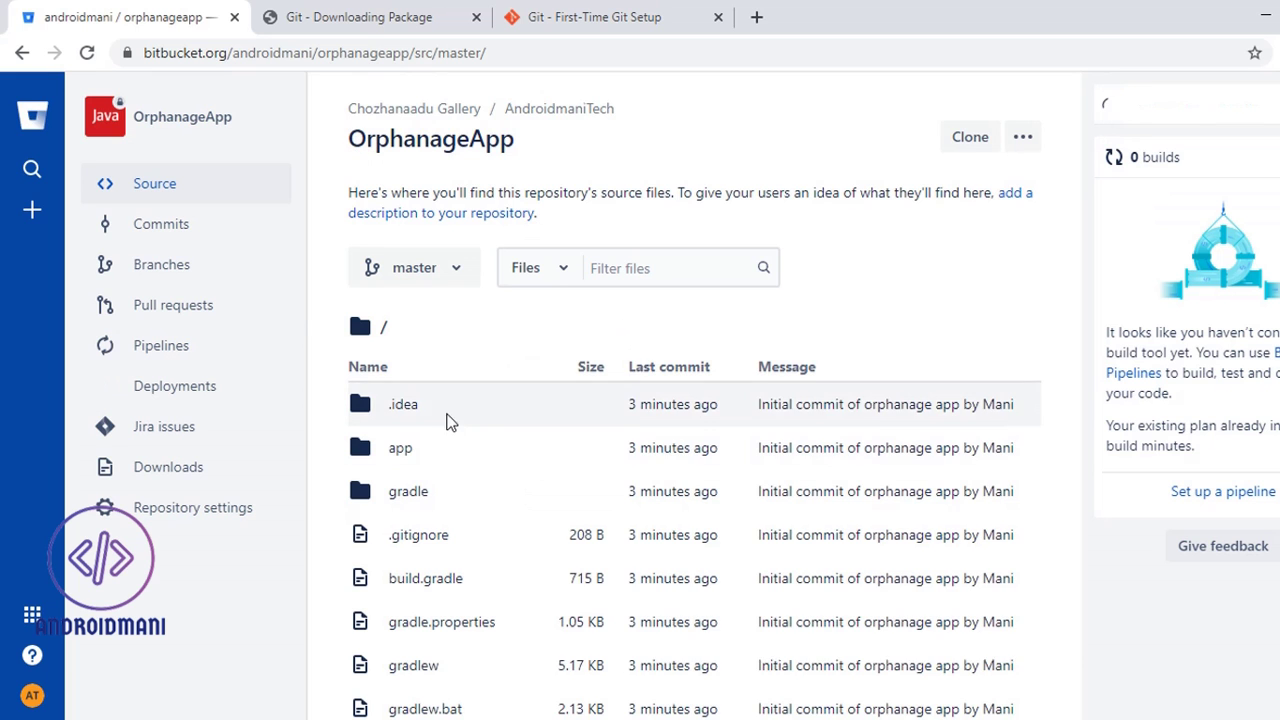
{"action": "scroll", "coordinate": [333, 372], "scroll_direction": "down", "scroll_amount": 1}
{"action": "left_click", "coordinate": [188, 236]}
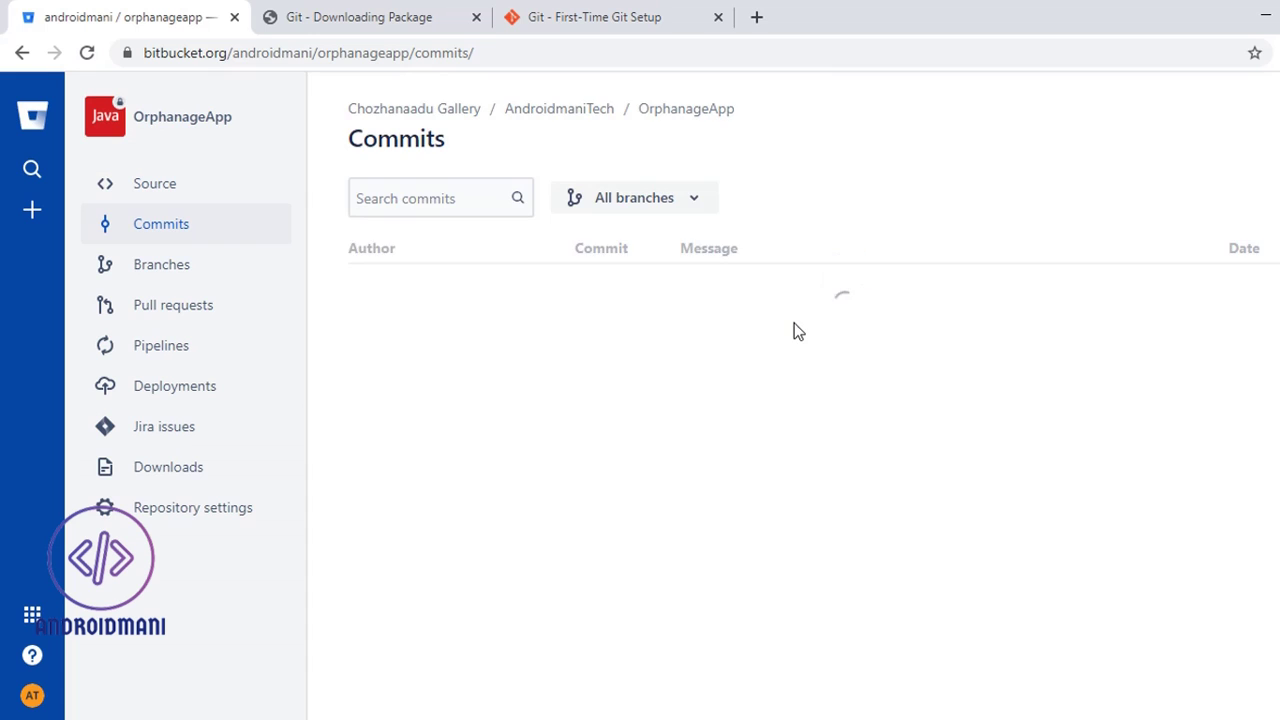
{"action": "left_click_drag", "start_coordinate": [549, 295], "coordinate": [423, 289]}
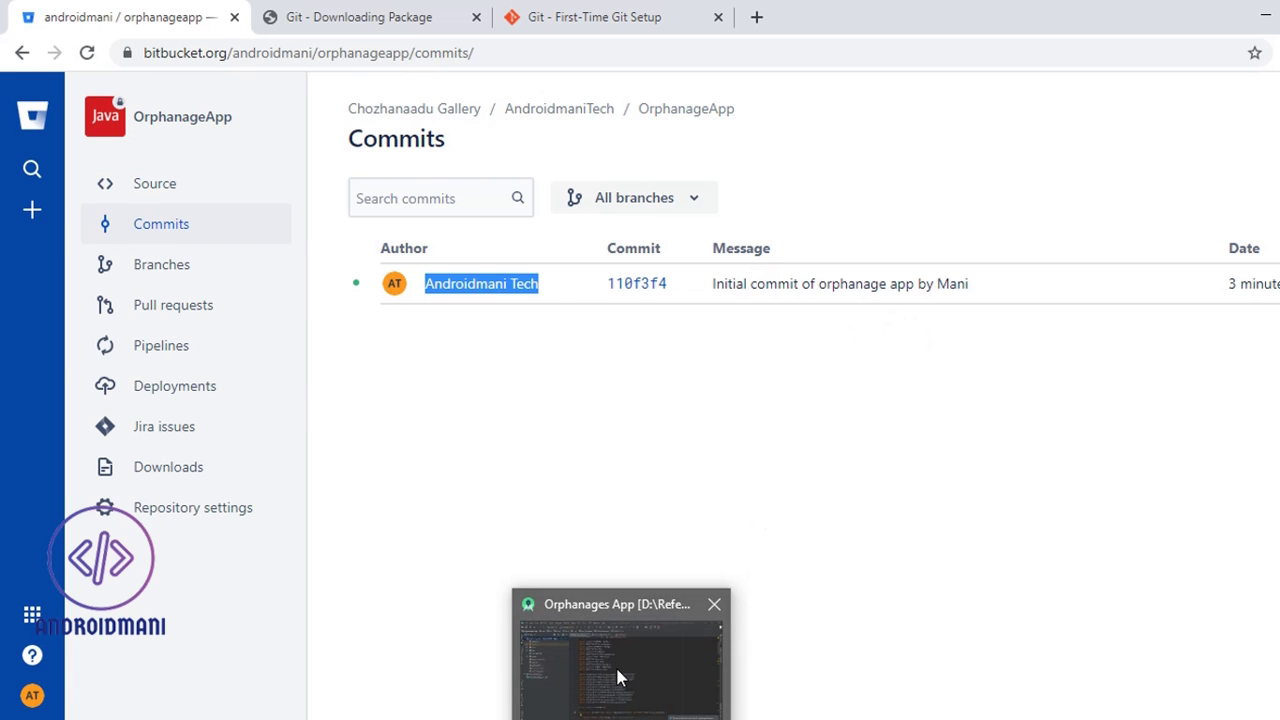
Step: Return to Android Studio and delete the private Uri uploadedUri field declaration from MainActivity.java
{"action": "left_click", "coordinate": [621, 675]}
{"action": "scroll", "coordinate": [679, 357], "scroll_direction": "down", "scroll_amount": 3}
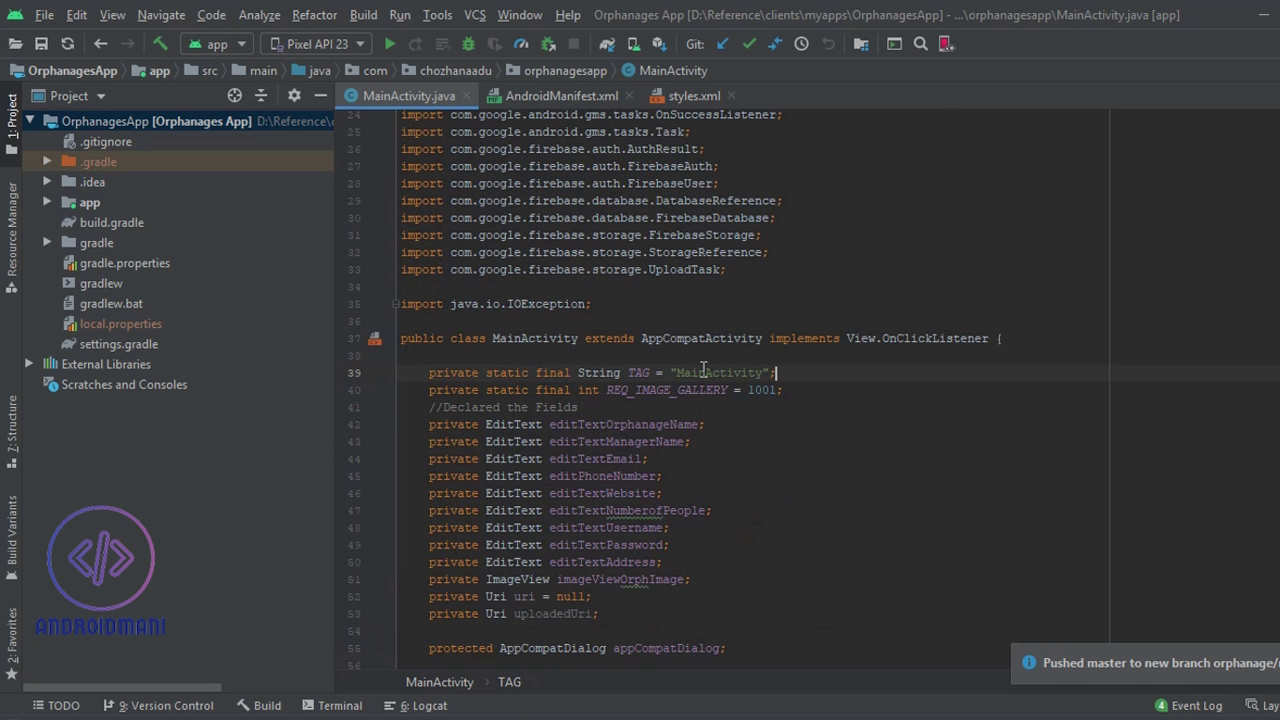
{"action": "scroll", "coordinate": [657, 357], "scroll_direction": "down", "scroll_amount": 4}
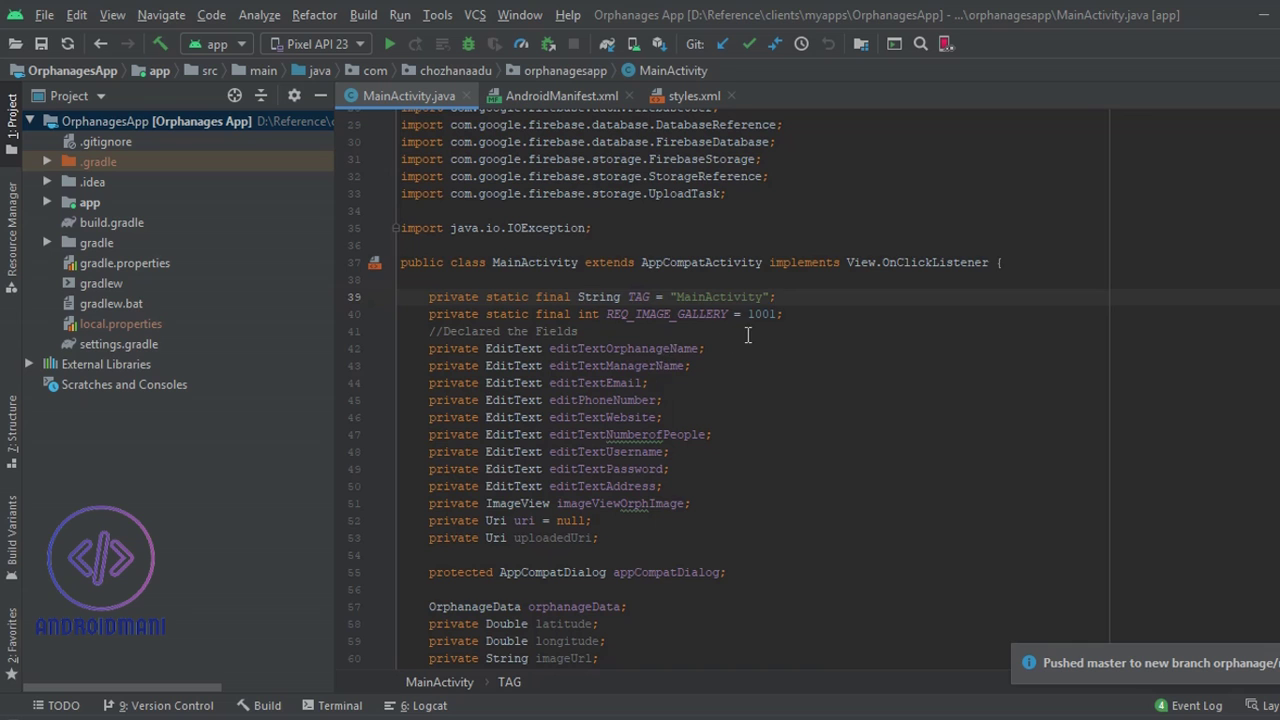
{"action": "scroll", "coordinate": [656, 390], "scroll_direction": "down", "scroll_amount": 3}
{"action": "left_click", "coordinate": [645, 396]}
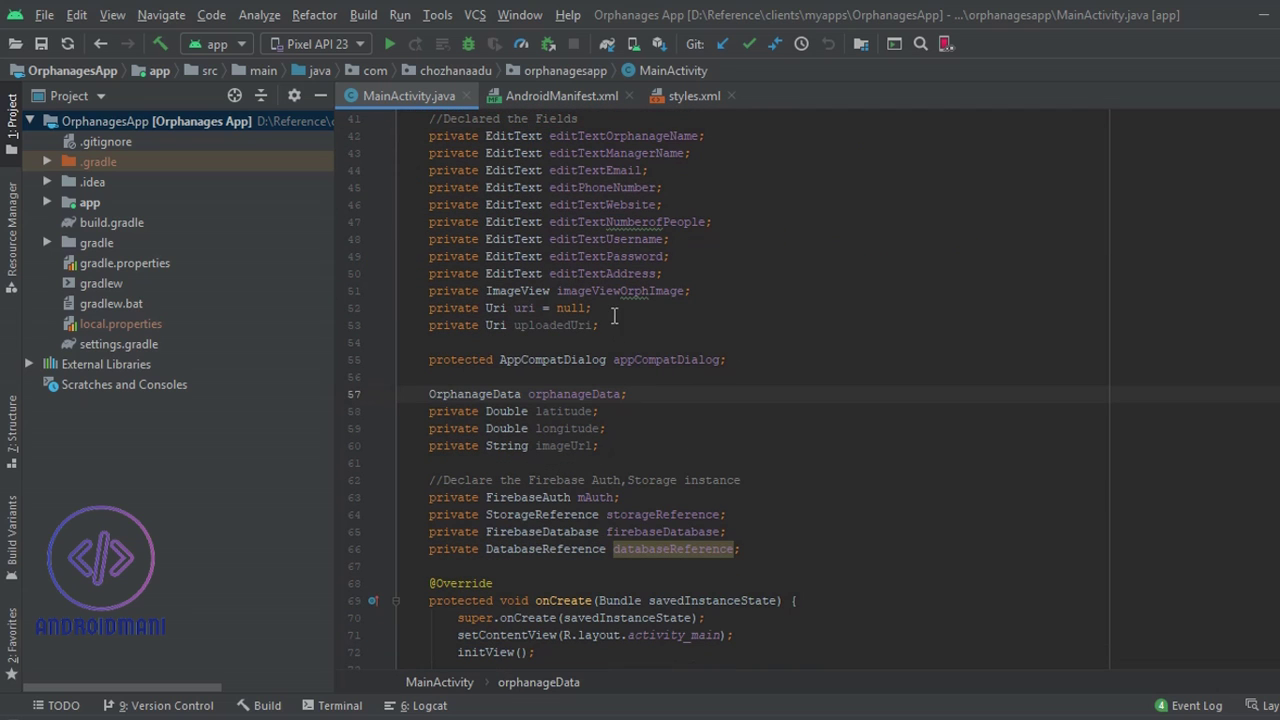
{"action": "left_click_drag", "start_coordinate": [605, 310], "coordinate": [612, 332]}
{"action": "key", "text": "BackSpace"}
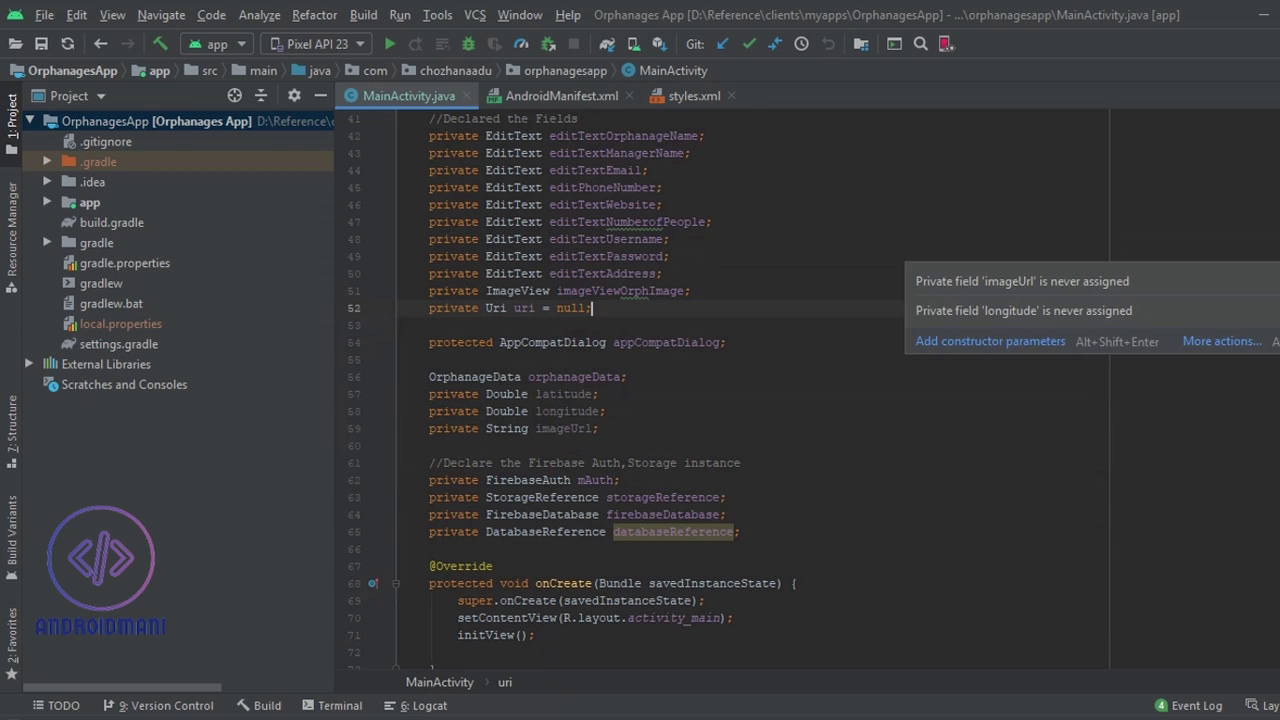
Step: Delete the line assigning uploadedUri in the success listener of the storeImageInFirebaseStorage method
{"action": "scroll", "coordinate": [1049, 366], "scroll_direction": "down", "scroll_amount": 14}
{"action": "scroll", "coordinate": [746, 386], "scroll_direction": "down", "scroll_amount": 17}
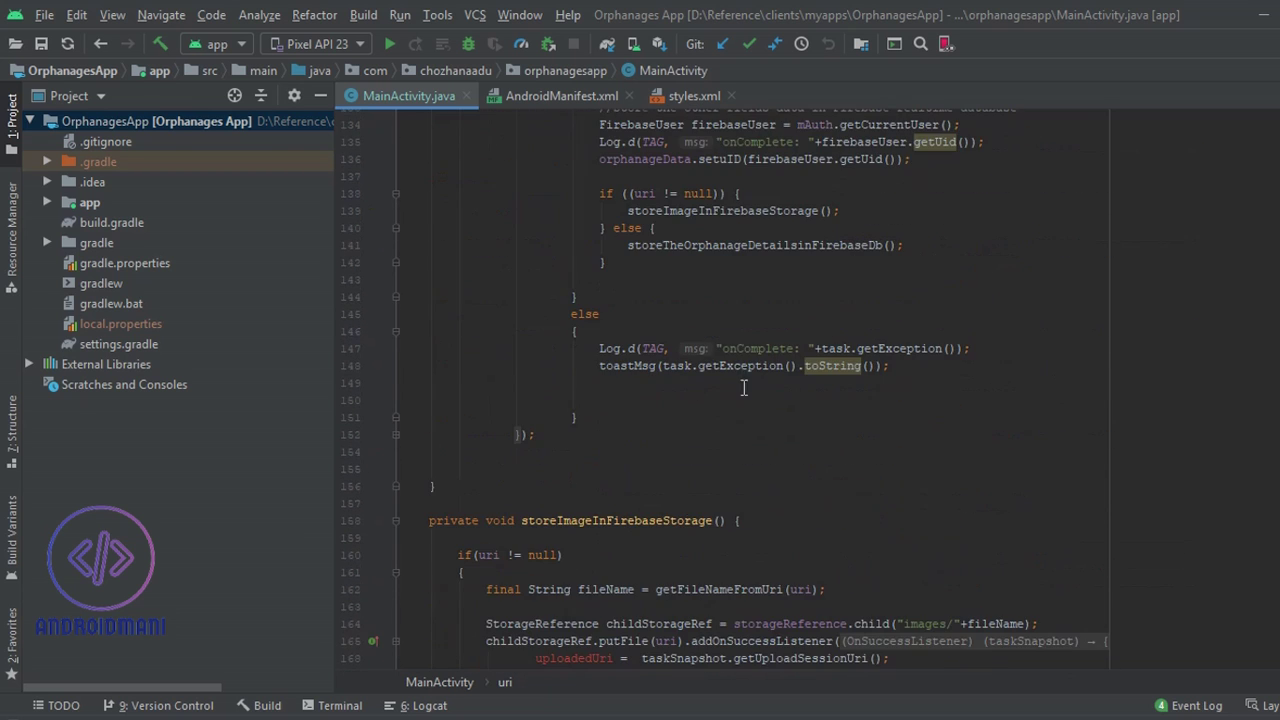
{"action": "scroll", "coordinate": [740, 430], "scroll_direction": "down", "scroll_amount": 7}
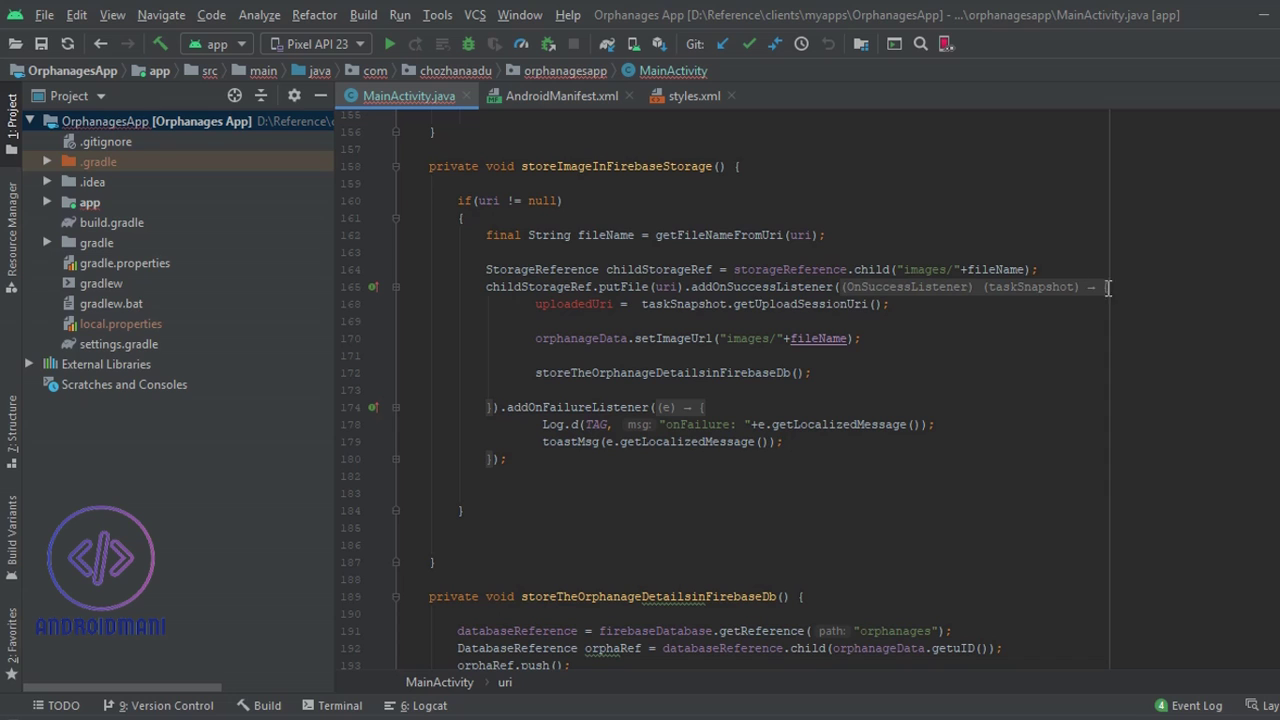
{"action": "left_click_drag", "start_coordinate": [1108, 287], "coordinate": [1118, 303]}
{"action": "key", "text": "BackSpace"}
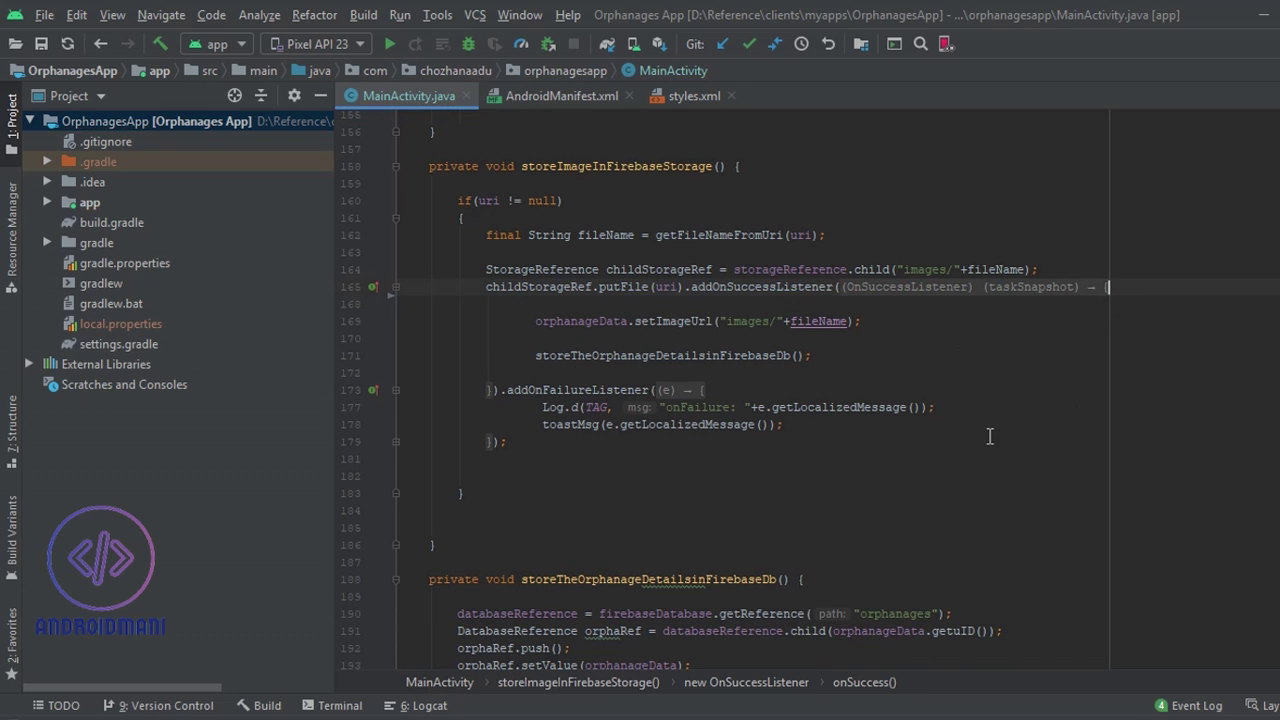
Step: Open the commit dialog and examine the changes to MainActivity.java in an enlarged diff view
{"action": "left_click", "coordinate": [474, 15]}
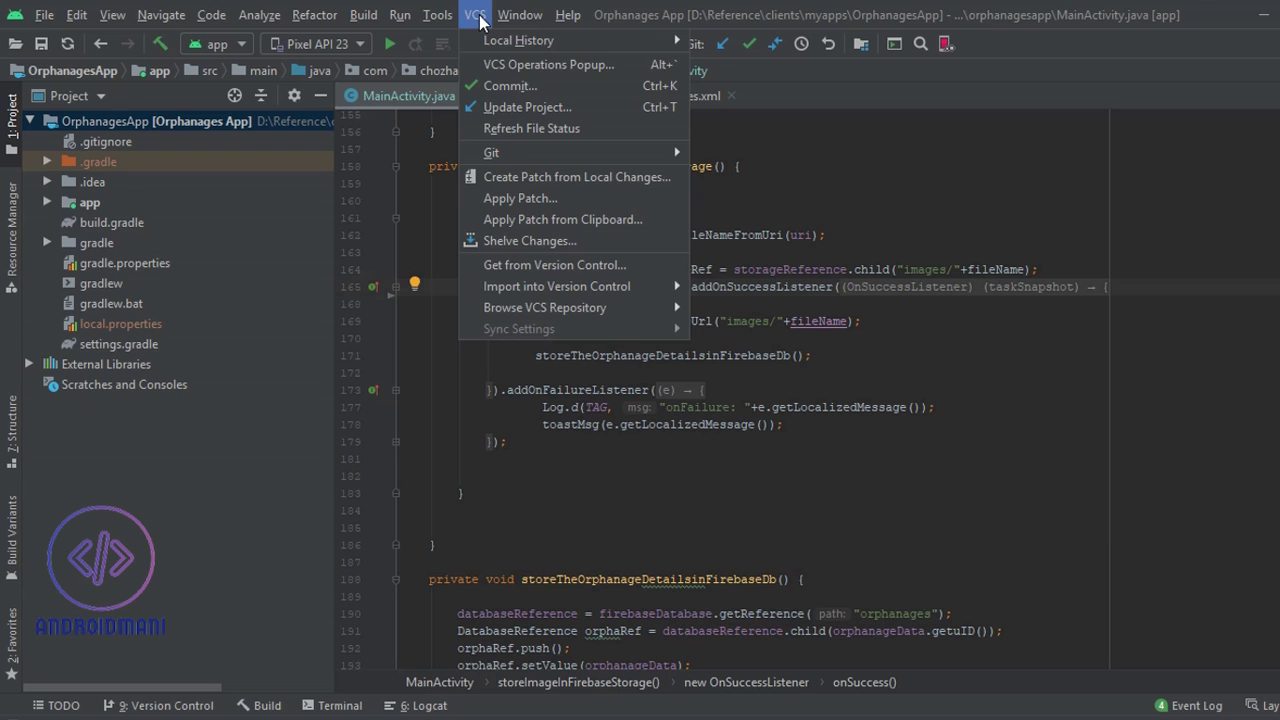
{"action": "left_click", "coordinate": [505, 88]}
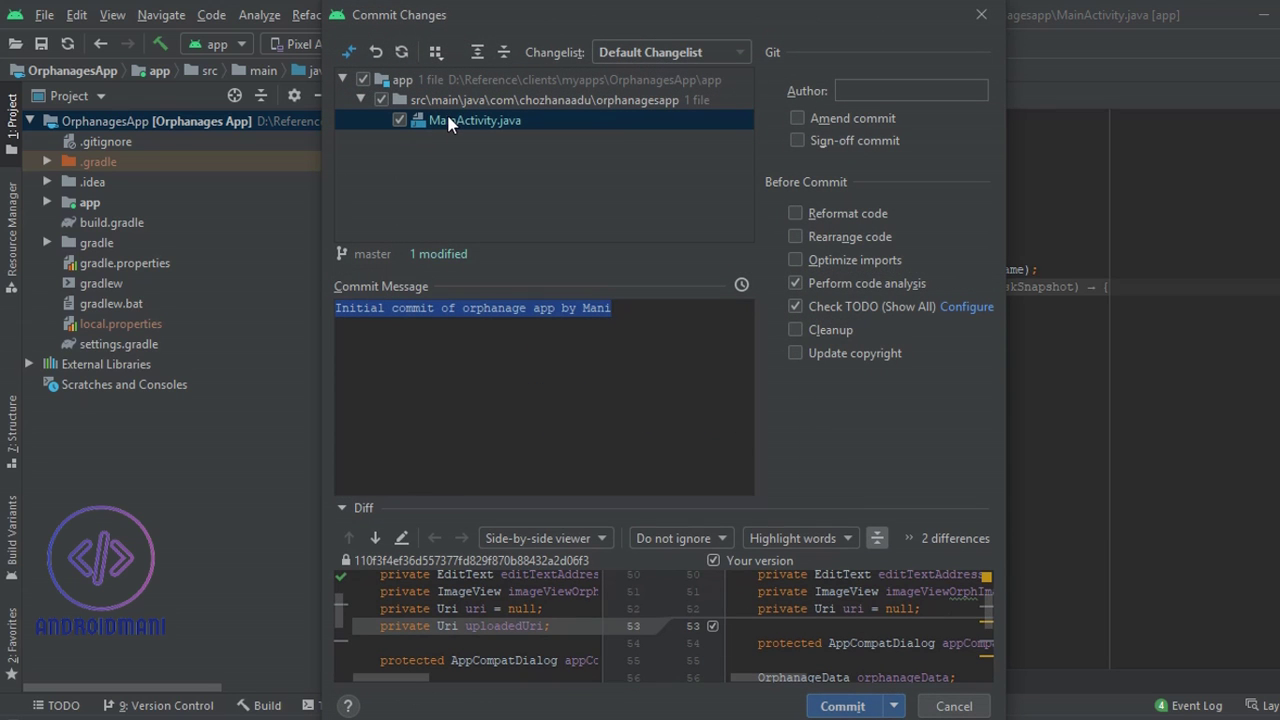
{"action": "left_click", "coordinate": [461, 115]}
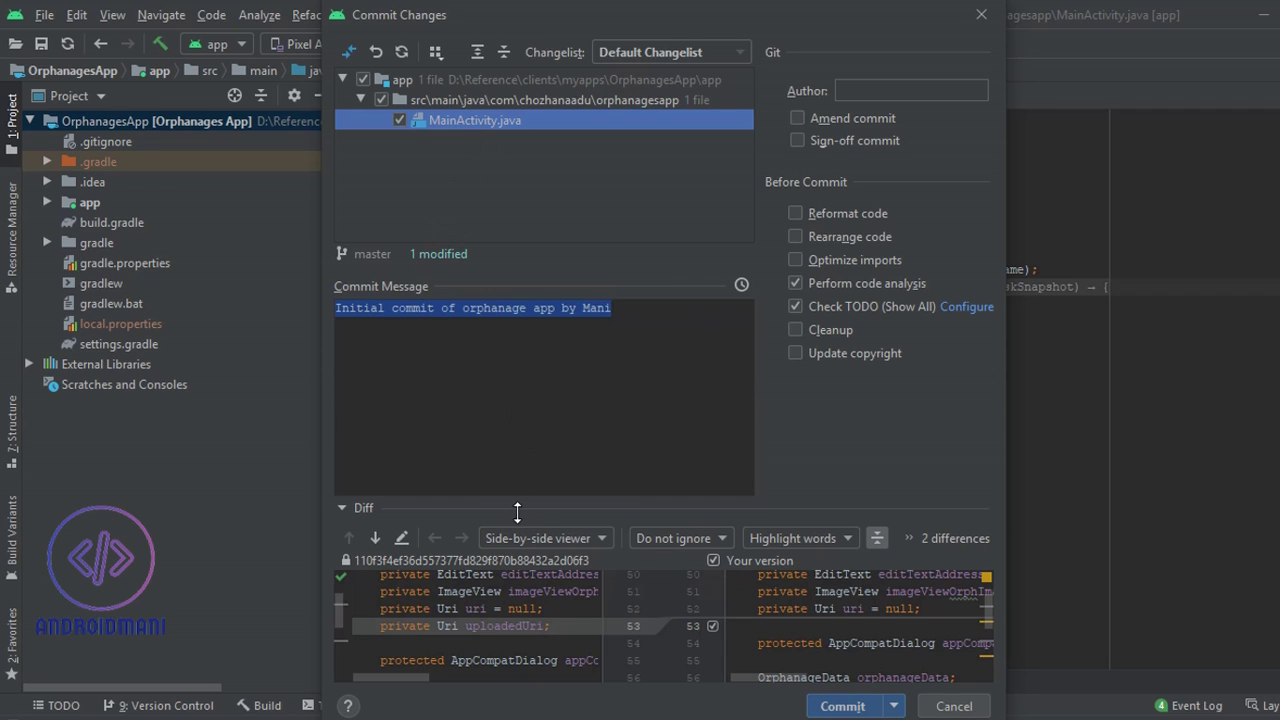
{"action": "left_click_drag", "start_coordinate": [541, 508], "coordinate": [562, 158]}
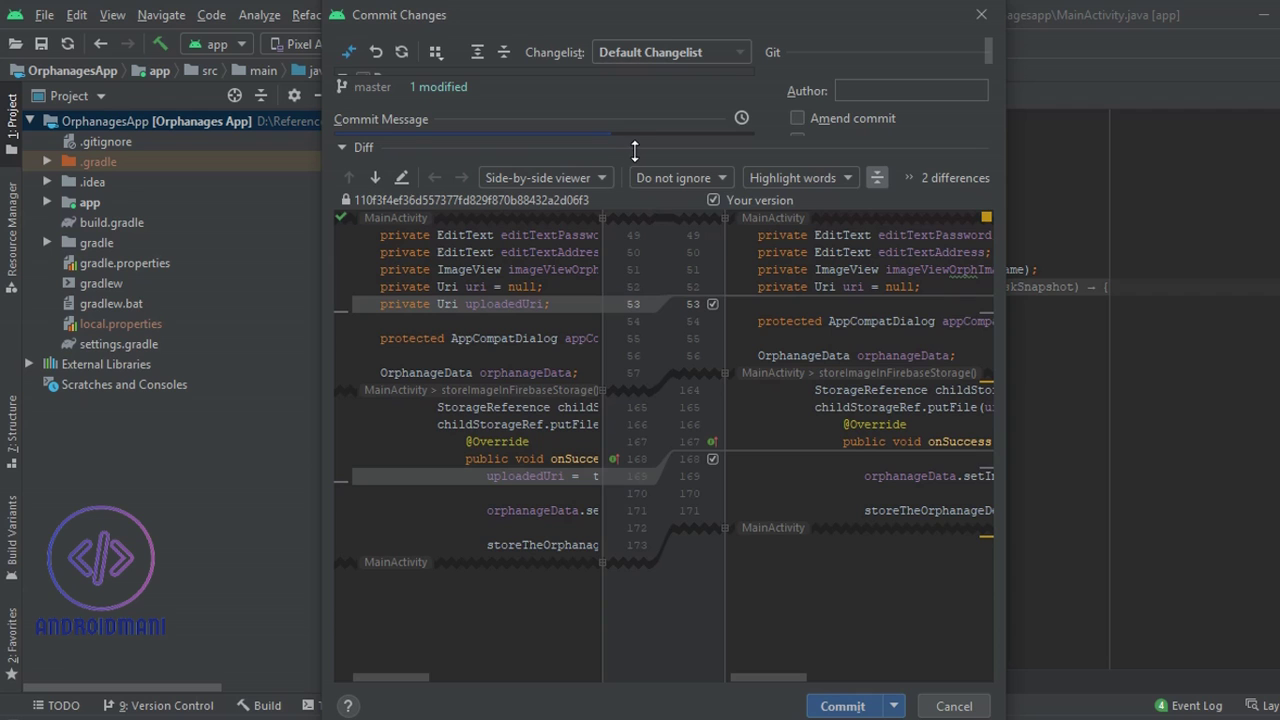
Step: Replace the commit message with "Unused code removed" and commit MainActivity.java without reviewing the code analysis warnings
{"action": "left_click_drag", "start_coordinate": [632, 140], "coordinate": [563, 368]}
{"action": "left_click", "coordinate": [640, 344]}
{"action": "key", "text": "ctrl+a"}
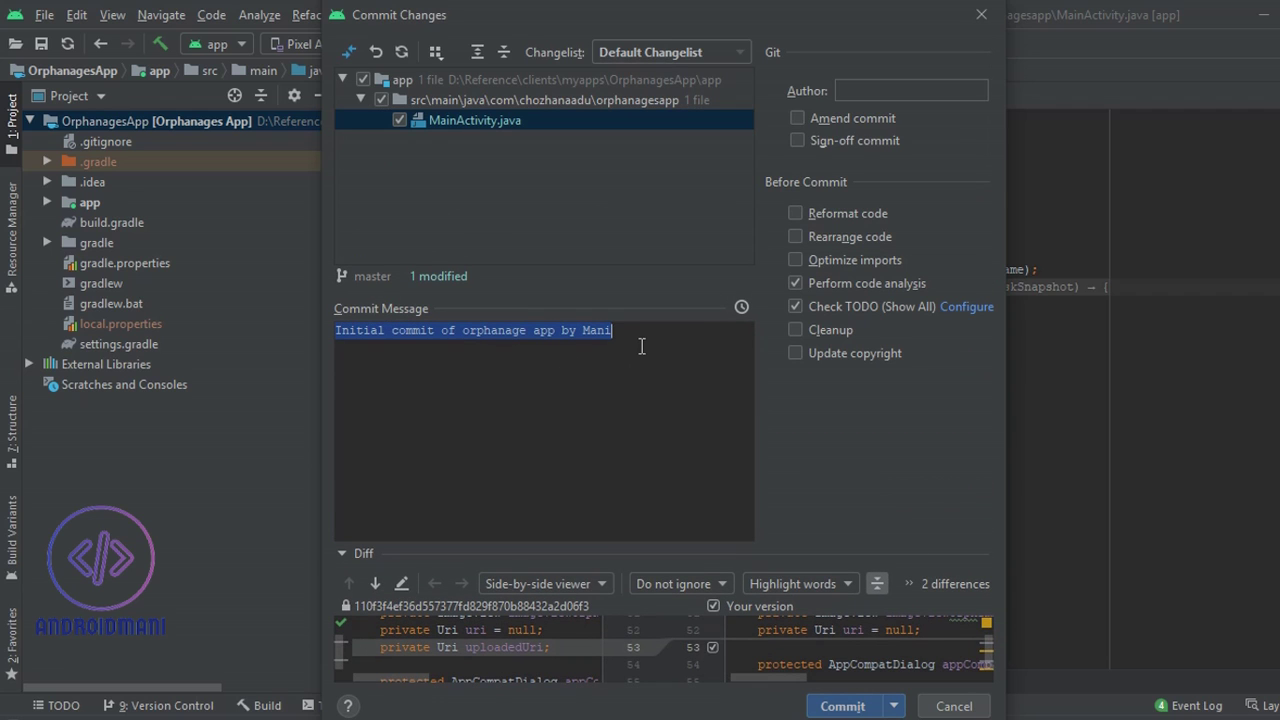
{"action": "type", "text": "Unused code removed"}
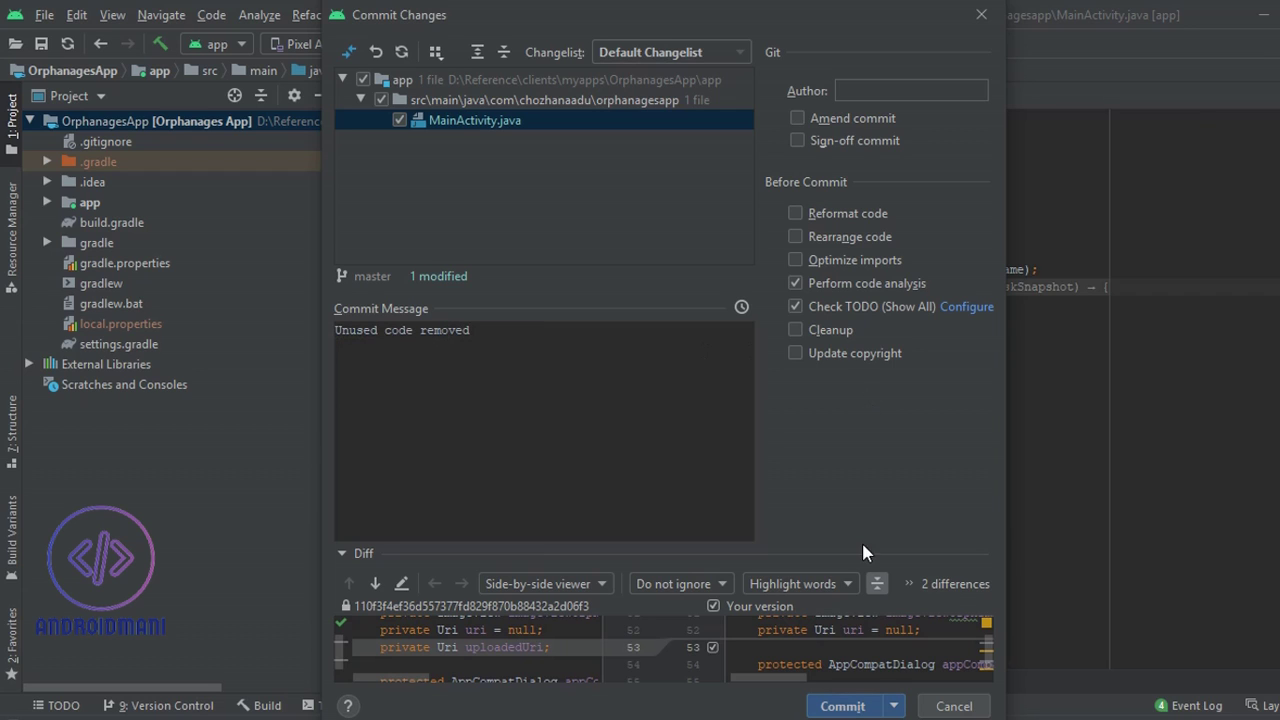
{"action": "left_click", "coordinate": [840, 706]}
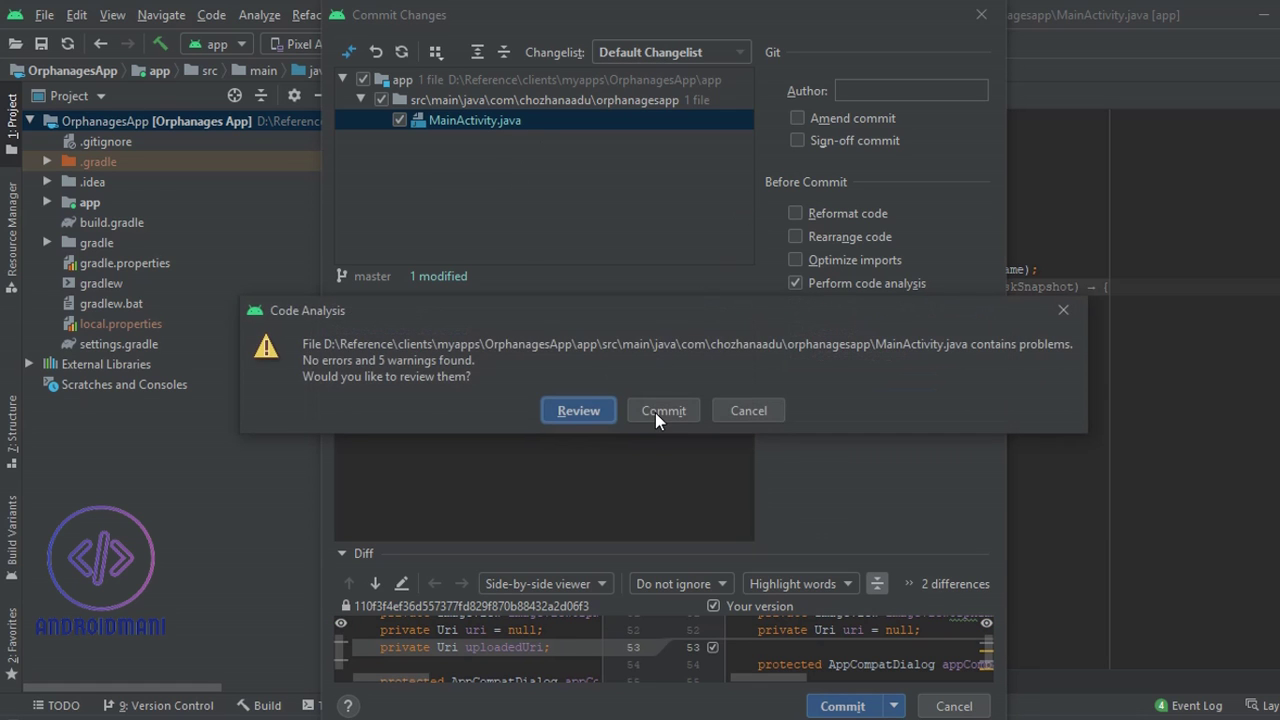
{"action": "left_click", "coordinate": [660, 411]}
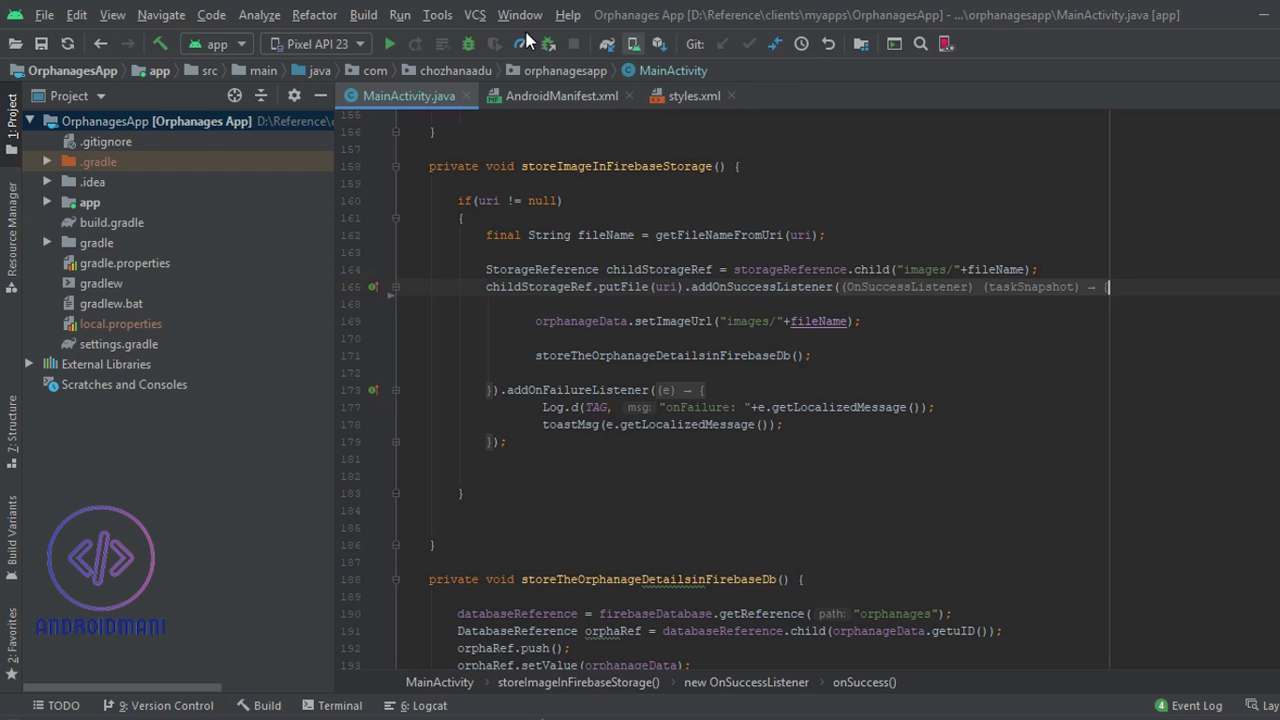
Step: Check the project for any remaining uncommitted changes by starting another commit
{"action": "left_click", "coordinate": [480, 14]}
{"action": "left_click", "coordinate": [480, 14]}
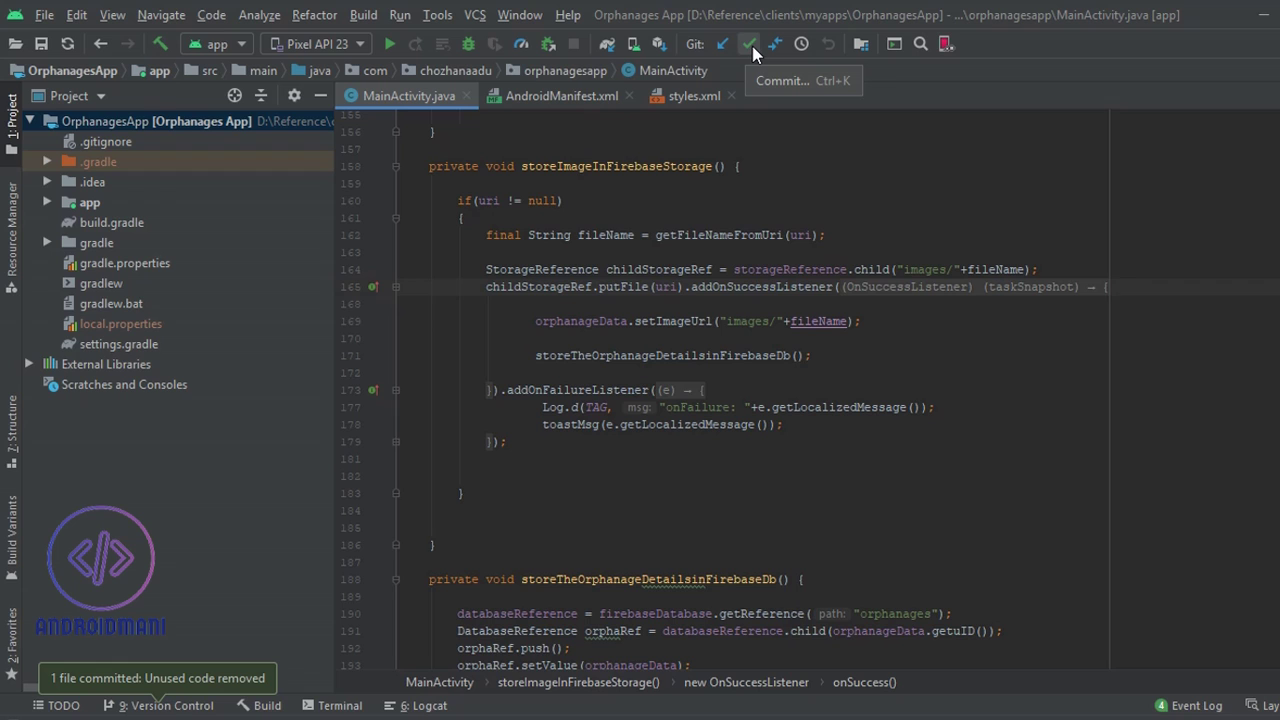
{"action": "left_click", "coordinate": [750, 45]}
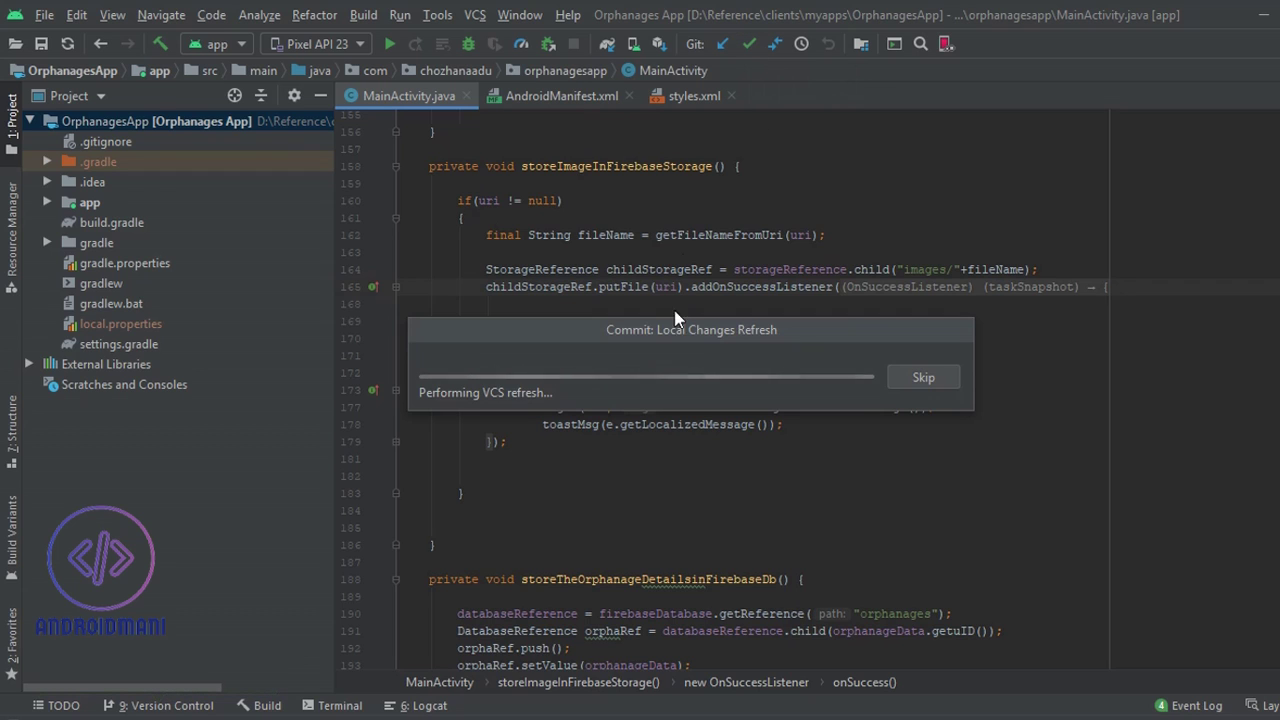
{"action": "left_click", "coordinate": [689, 400]}
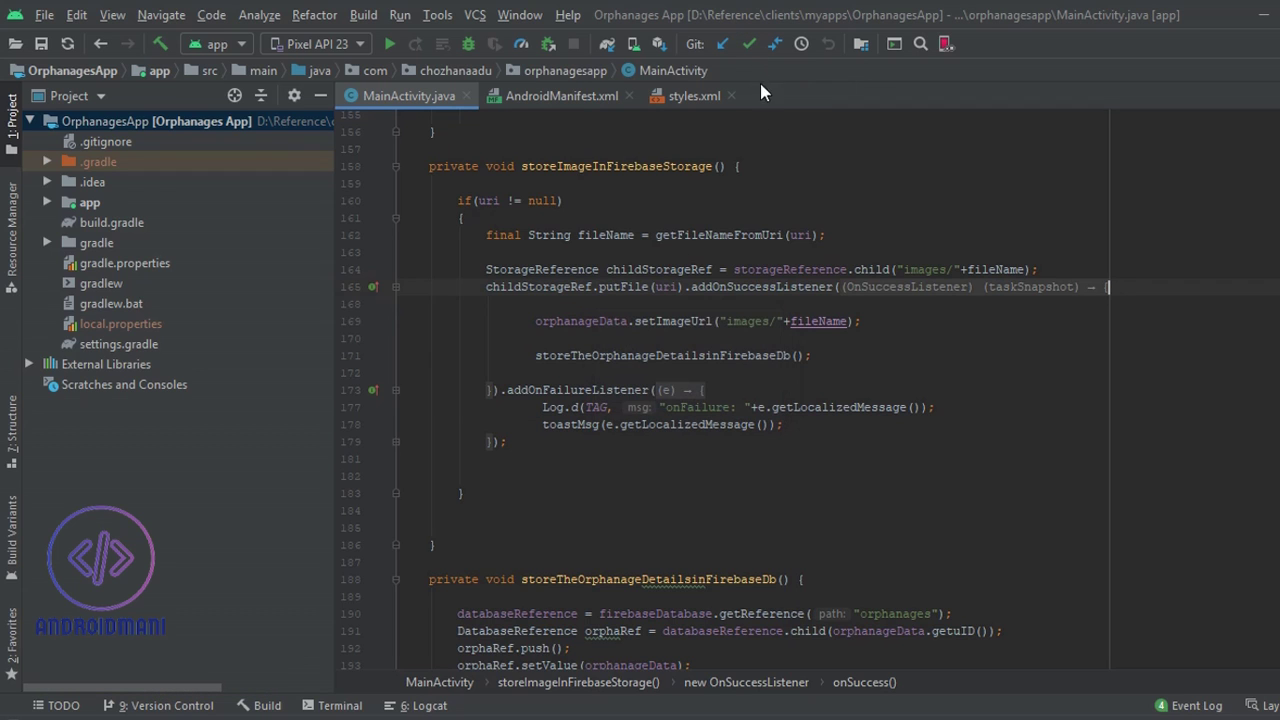
Step: Show the version history of MainActivity.java, examine the diffs of both commits, and hide the history again
{"action": "left_click", "coordinate": [801, 43]}
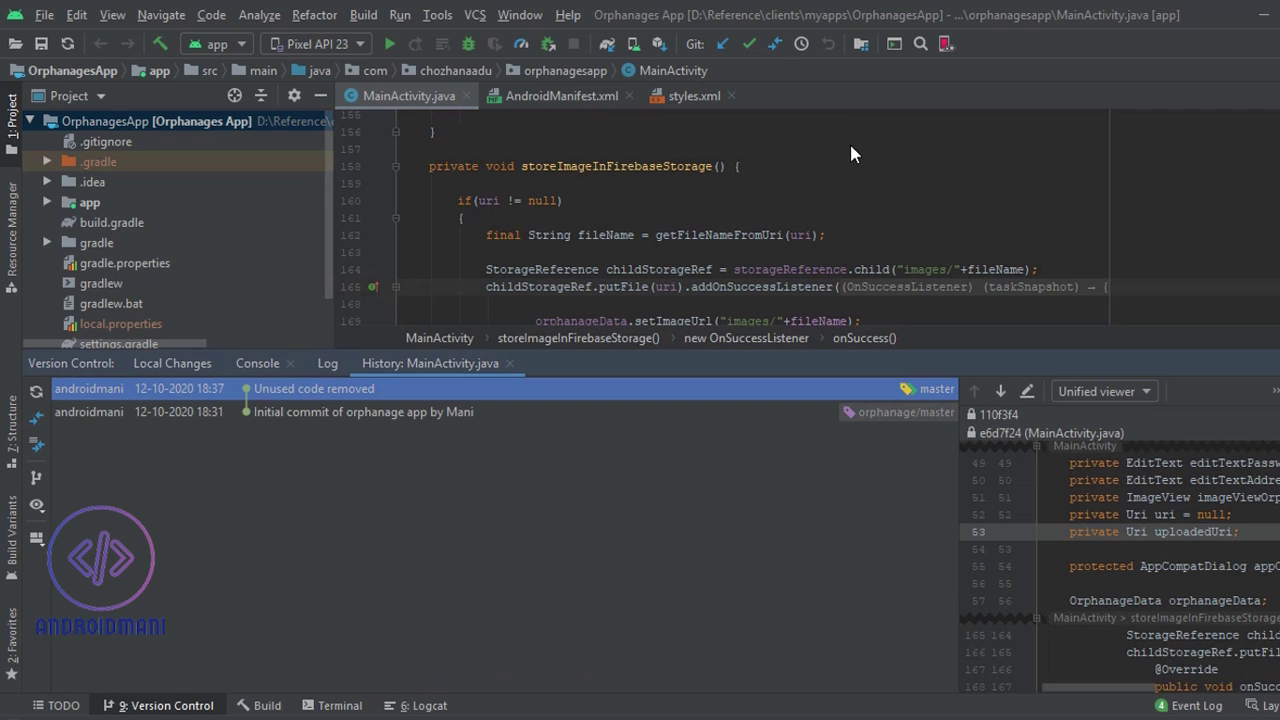
{"action": "left_click", "coordinate": [321, 412]}
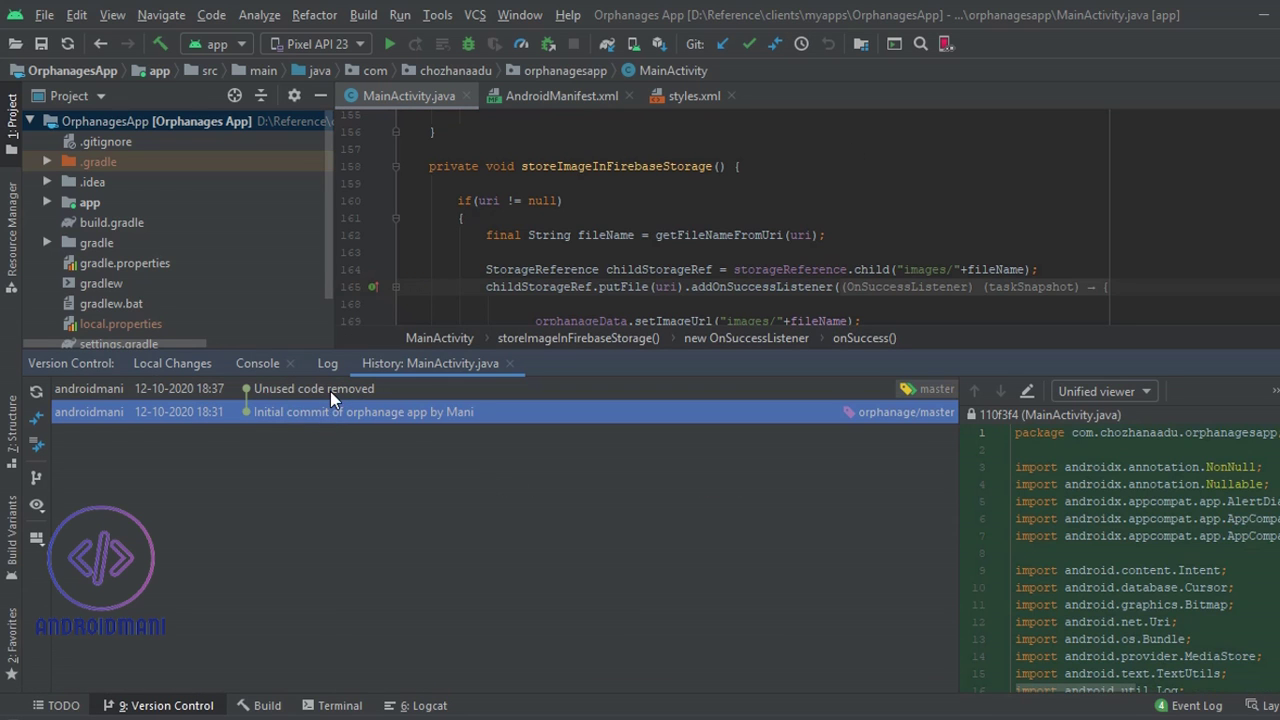
{"action": "left_click", "coordinate": [331, 392]}
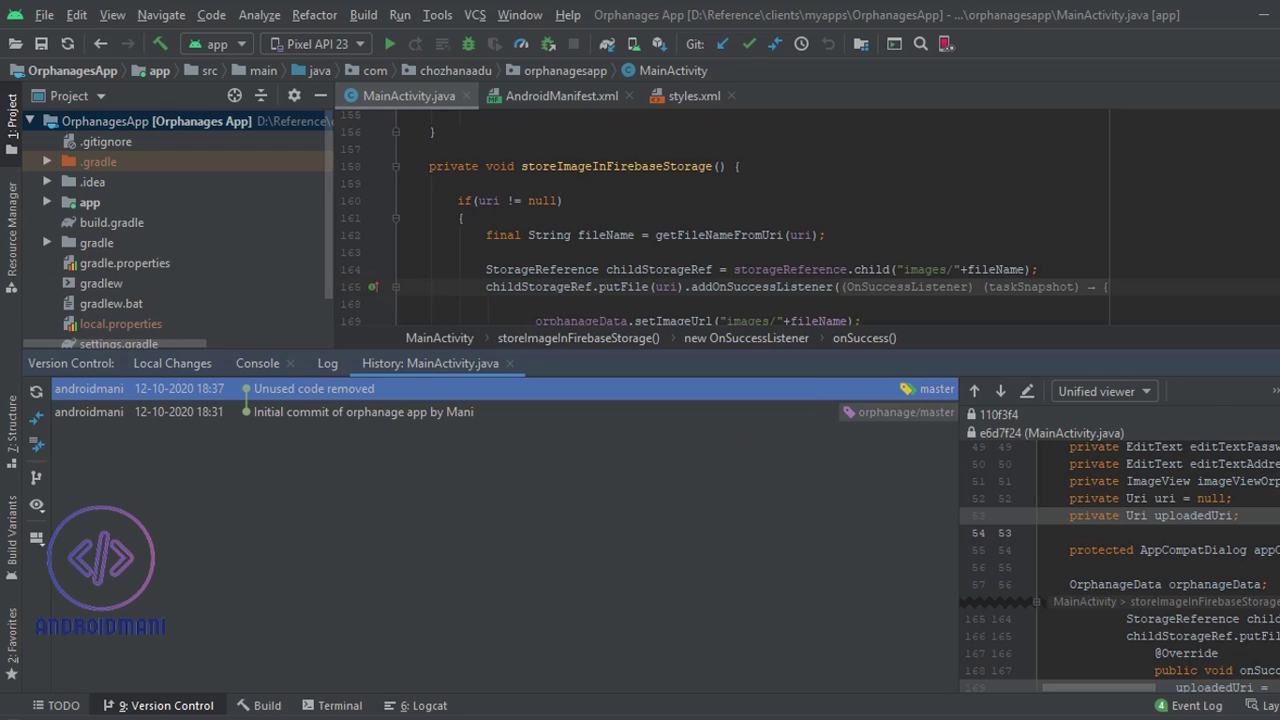
{"action": "key", "text": "alt+9"}
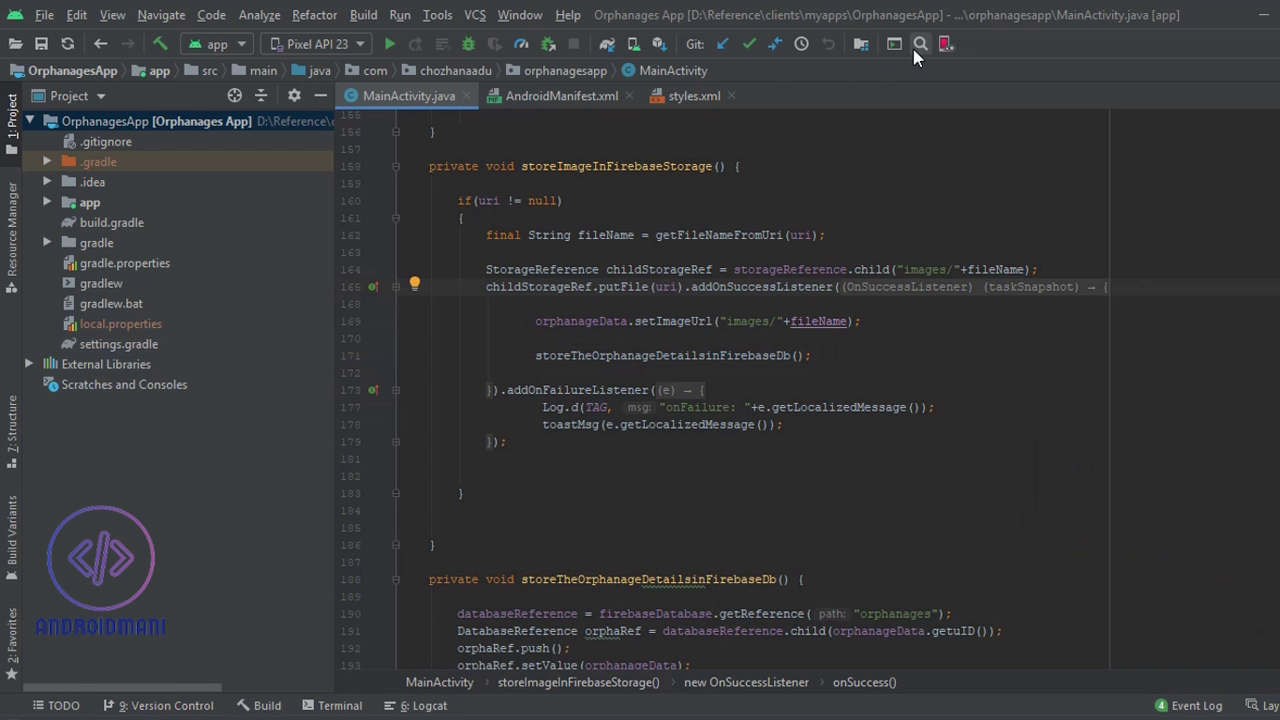
Step: Push the local master branch's new commit to master on the orphanage remote
{"action": "left_click", "coordinate": [484, 17]}
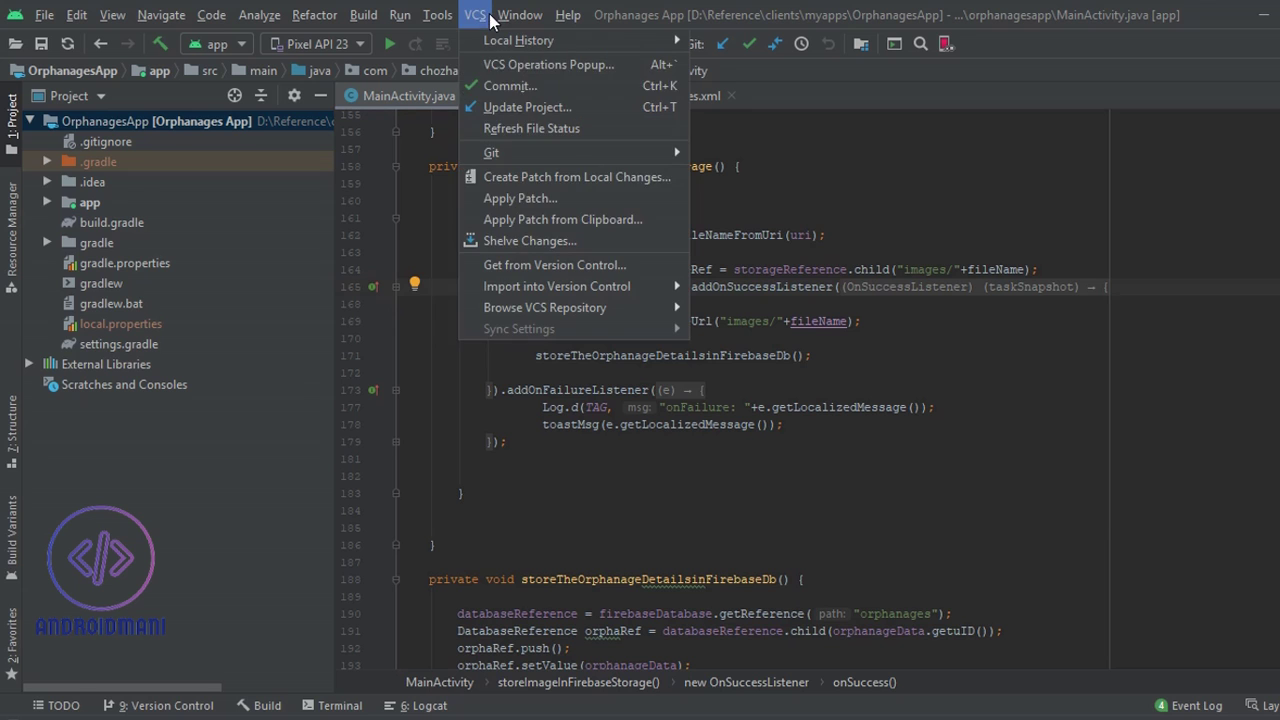
{"action": "mouse_move", "coordinate": [538, 152]}
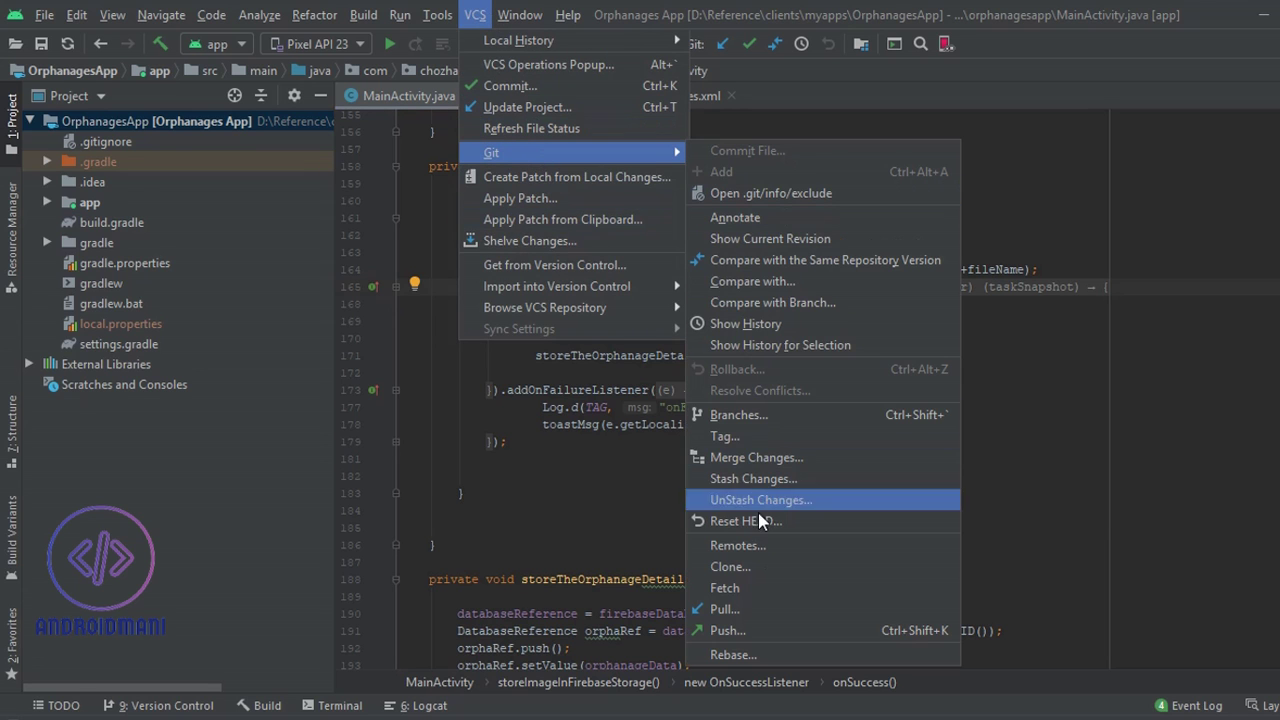
{"action": "left_click", "coordinate": [727, 632]}
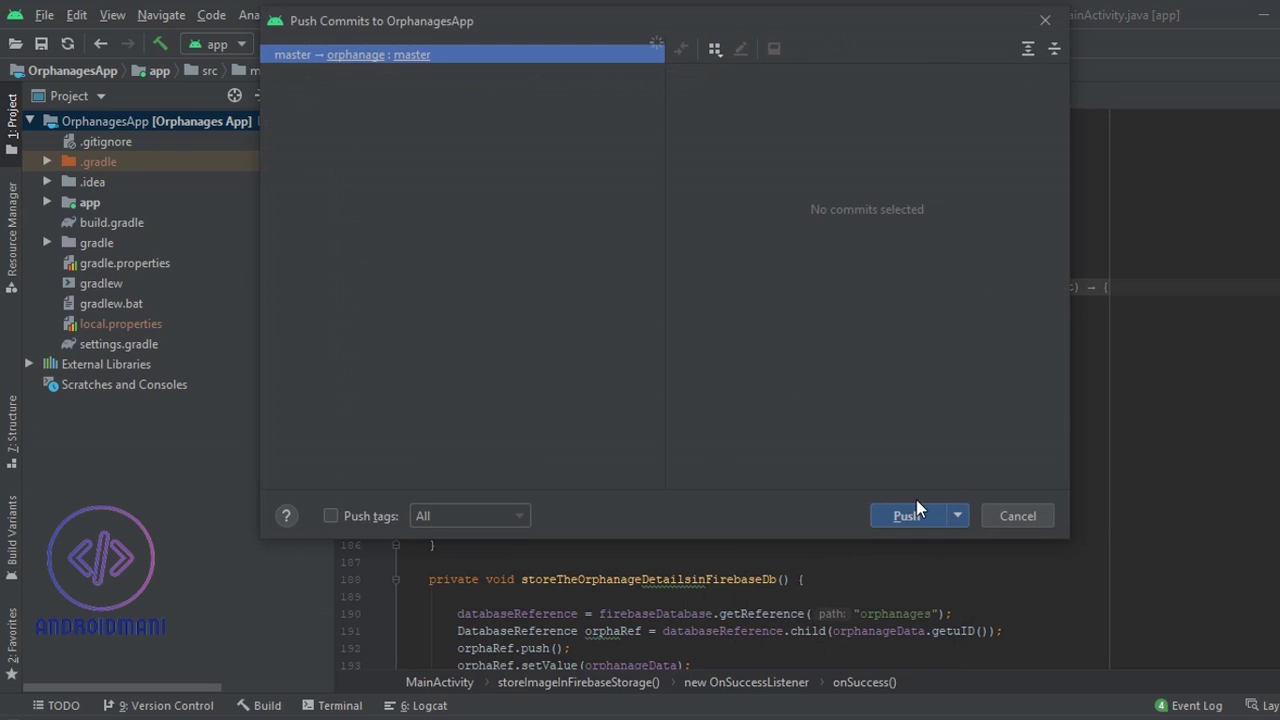
{"action": "left_click", "coordinate": [911, 512]}
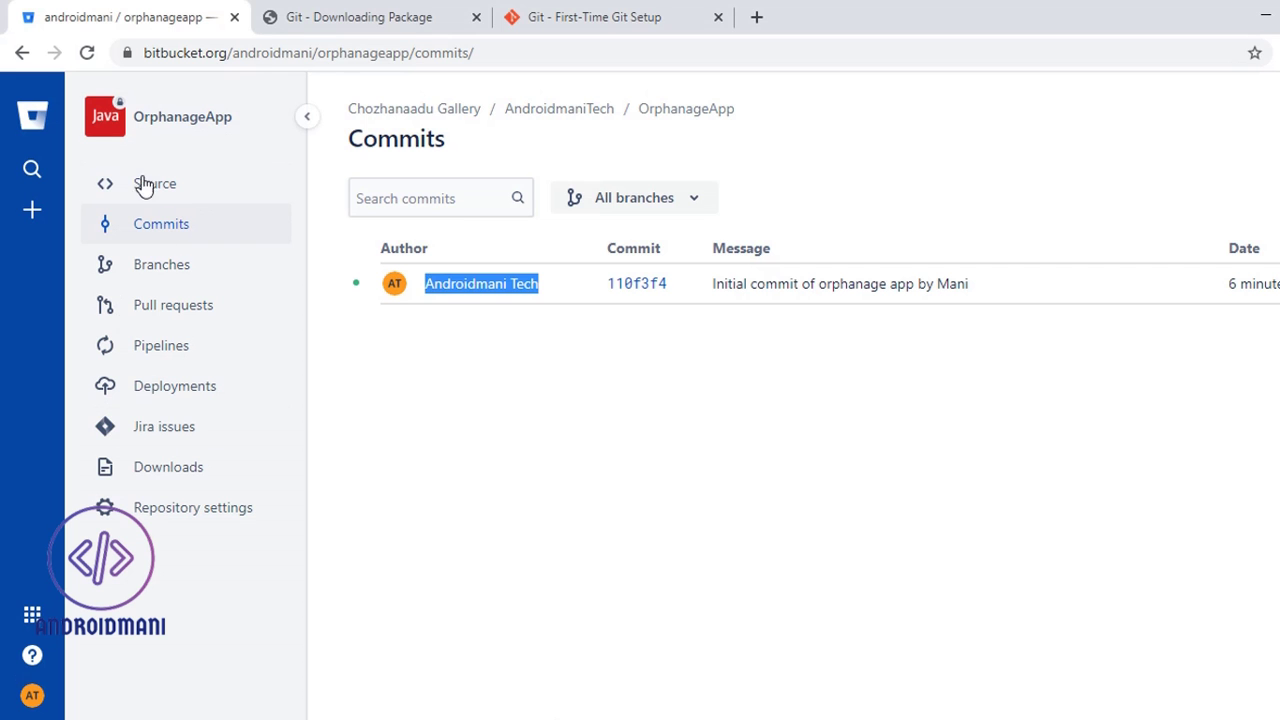
Step: Switch to Bitbucket in the browser, reload the OrphanageApp commits to check the newest commit's message and author, and open the repository source
{"action": "left_click", "coordinate": [87, 53]}
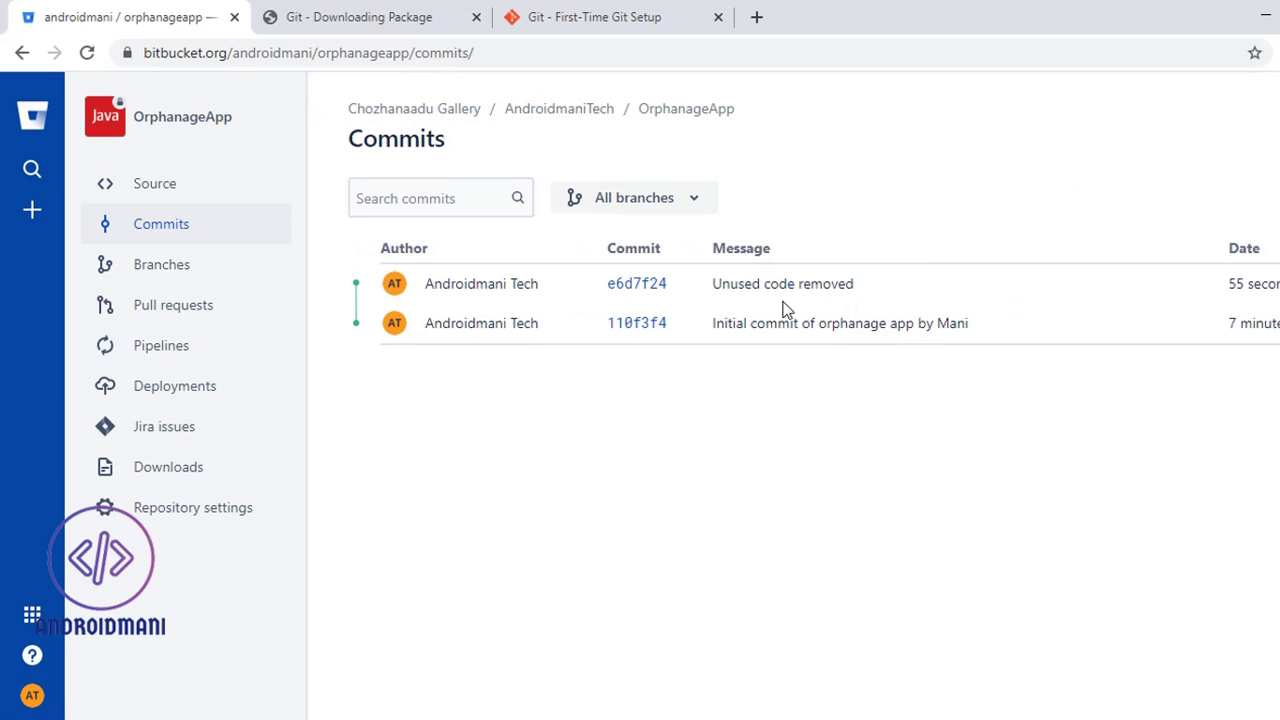
{"action": "left_click_drag", "start_coordinate": [713, 285], "coordinate": [898, 286]}
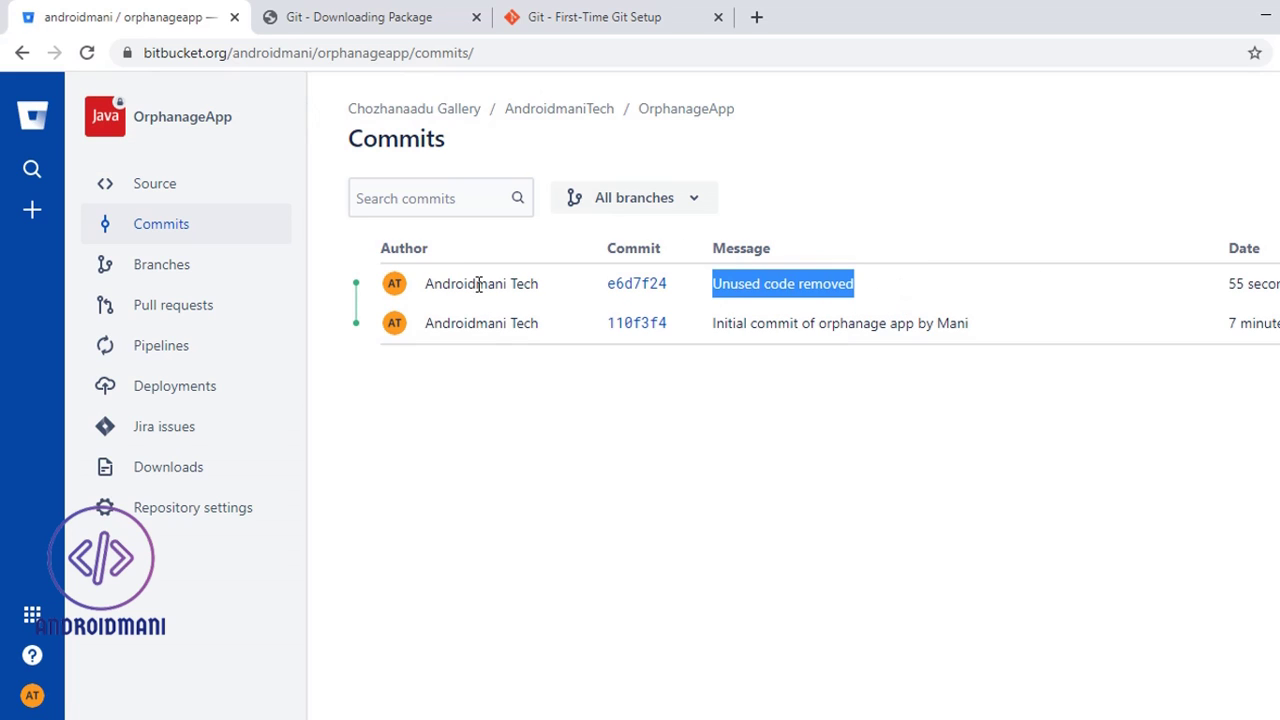
{"action": "left_click_drag", "start_coordinate": [540, 288], "coordinate": [400, 291]}
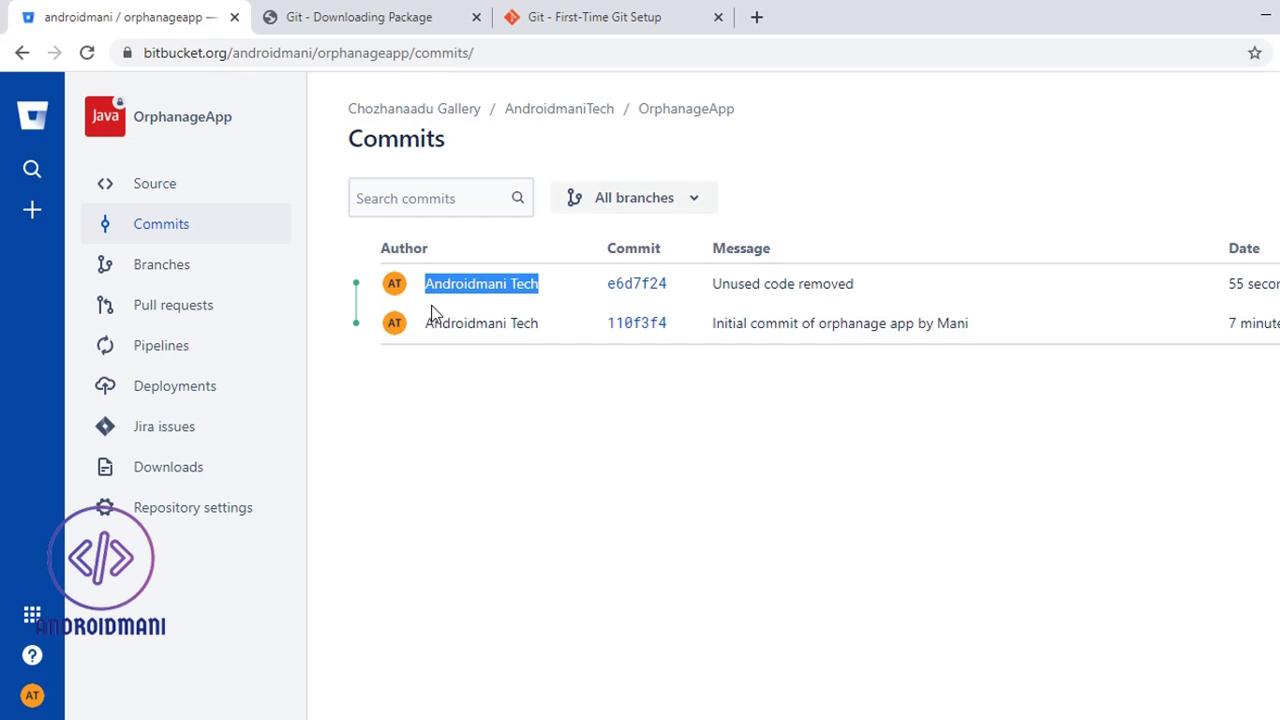
{"action": "left_click", "coordinate": [152, 188]}
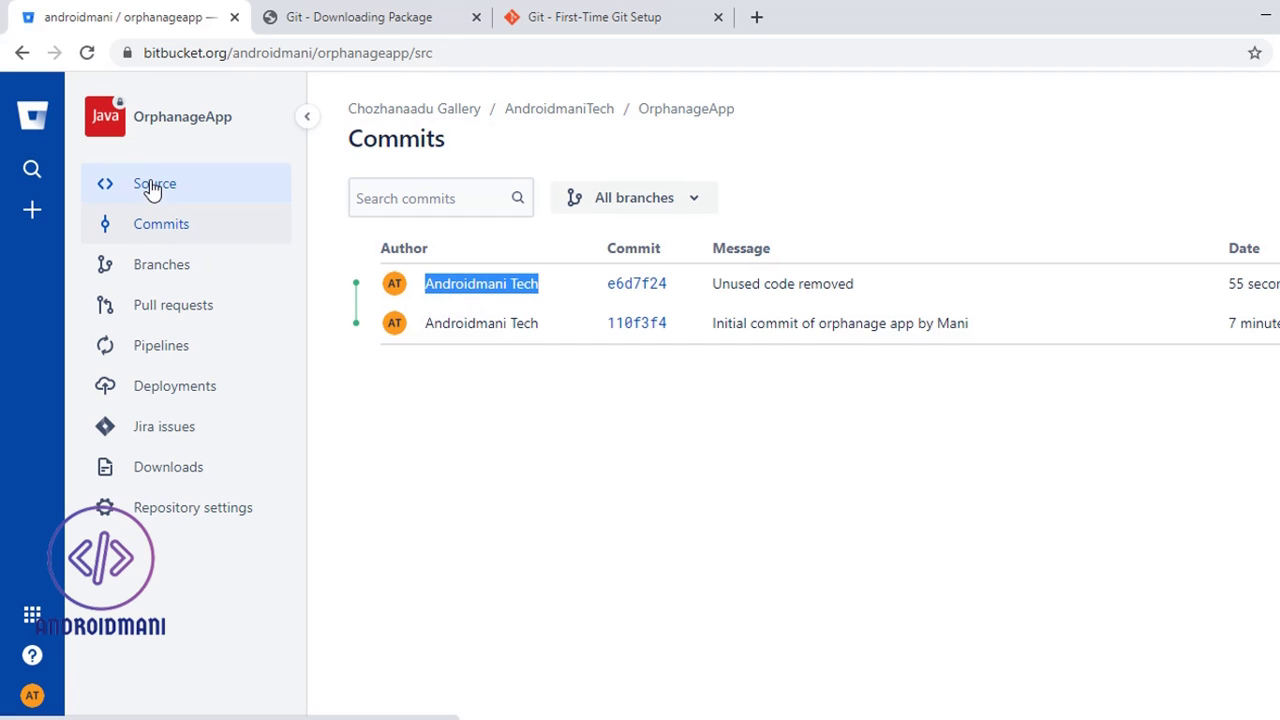